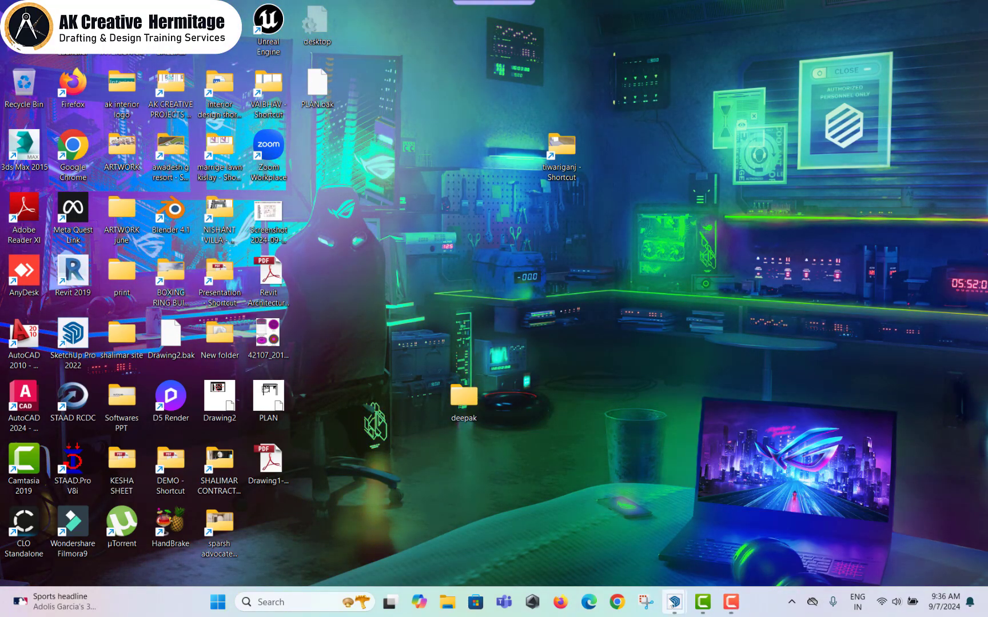
- Bring the open SketchUp house model window to the front from the taskbar
mouse_move(674, 602)
click(858, 529)
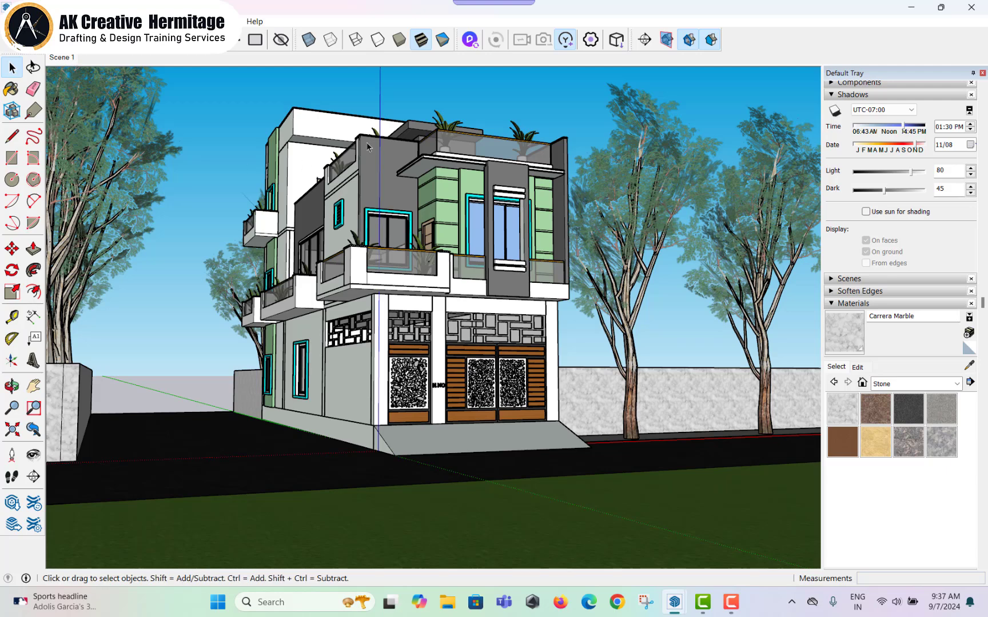
- Update Scene 1 to the current view, then show the V-Ray Asset Editor materials list
click(57, 22)
mouse_move(85, 245)
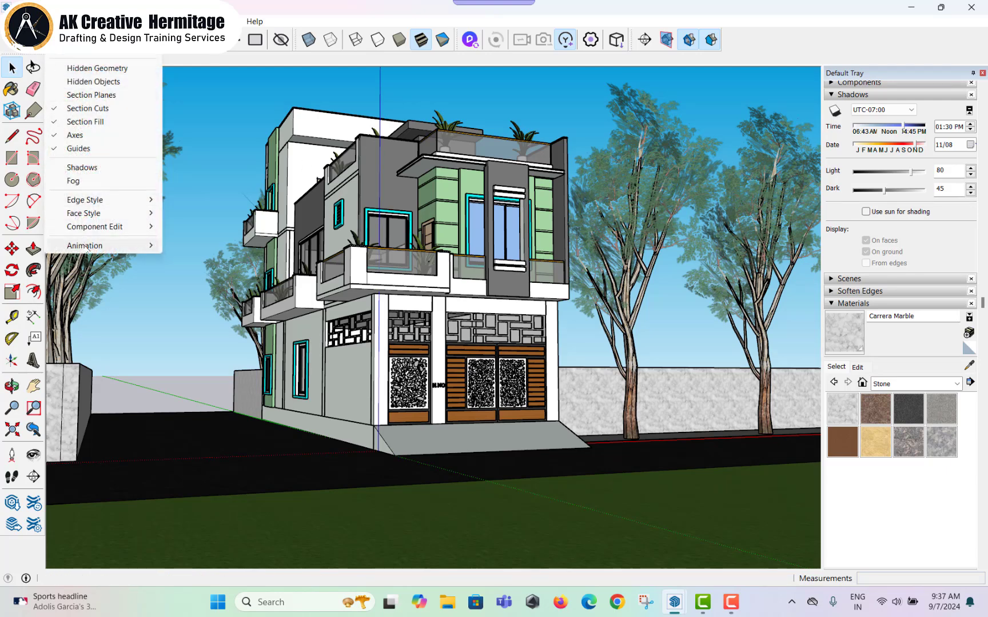
click(201, 246)
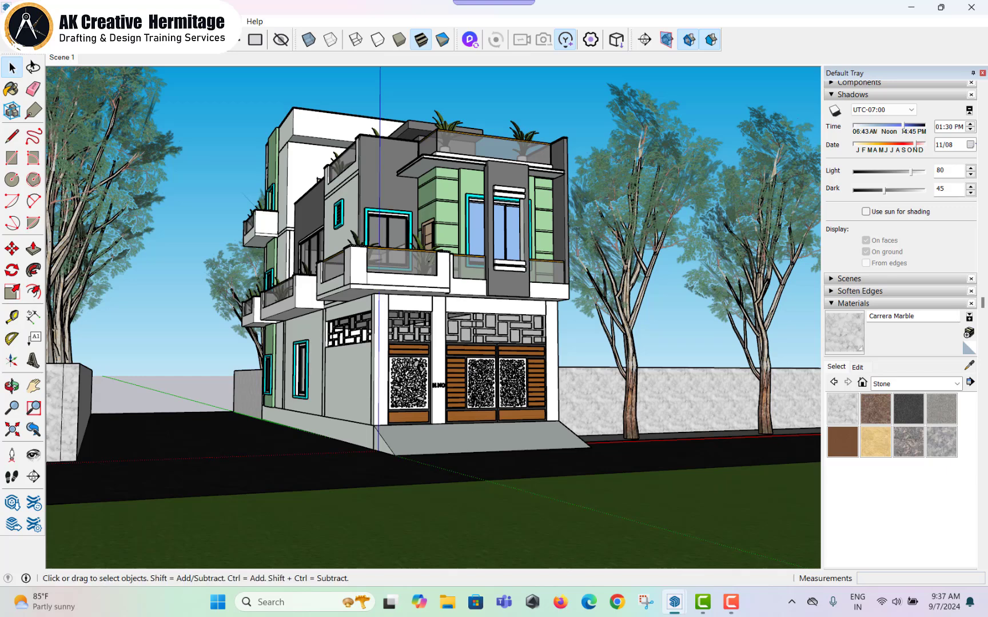
click(220, 22)
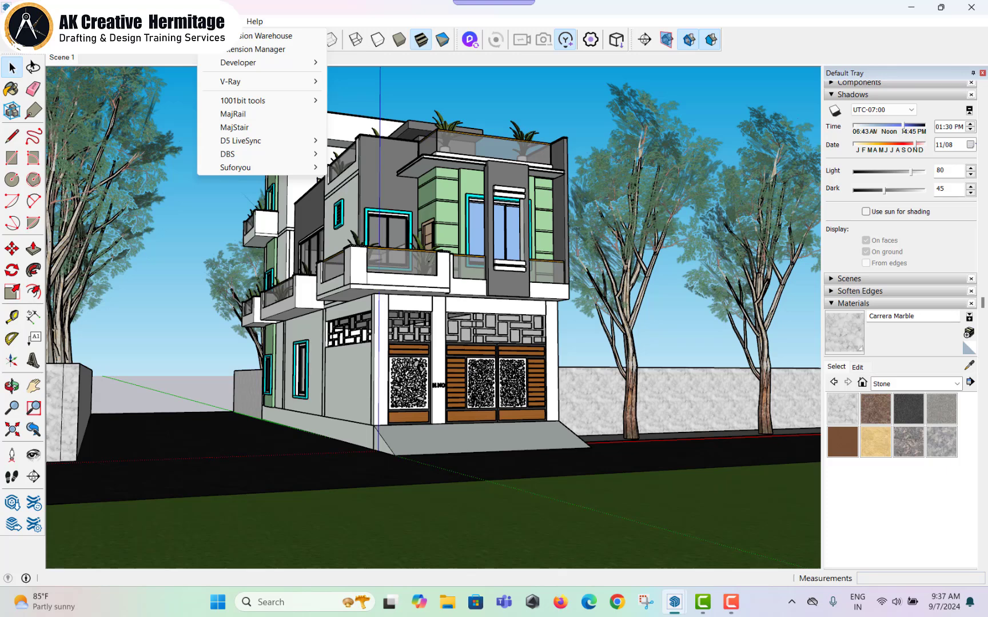
mouse_move(232, 81)
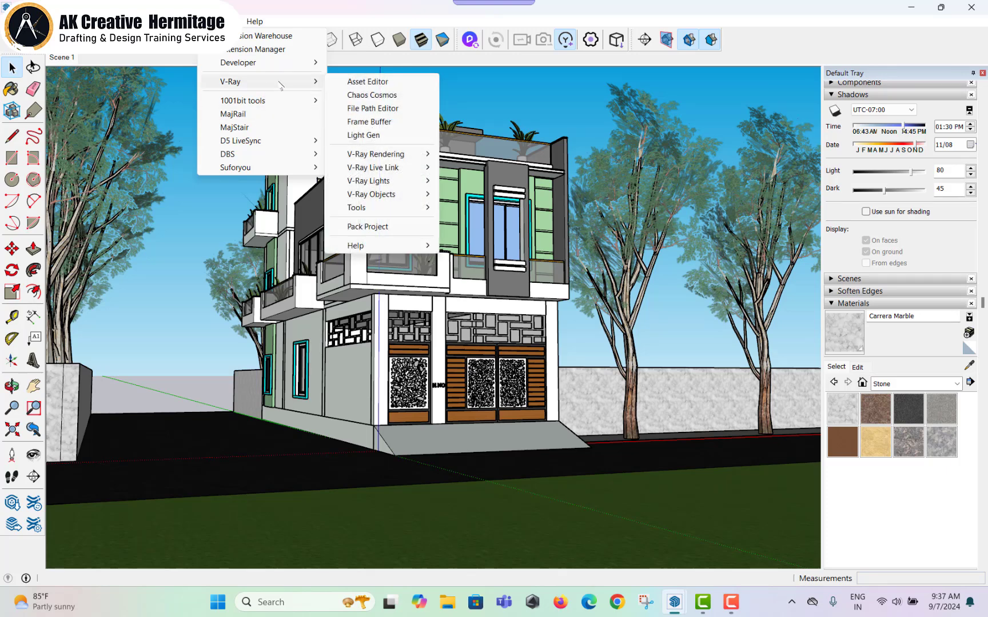
click(356, 81)
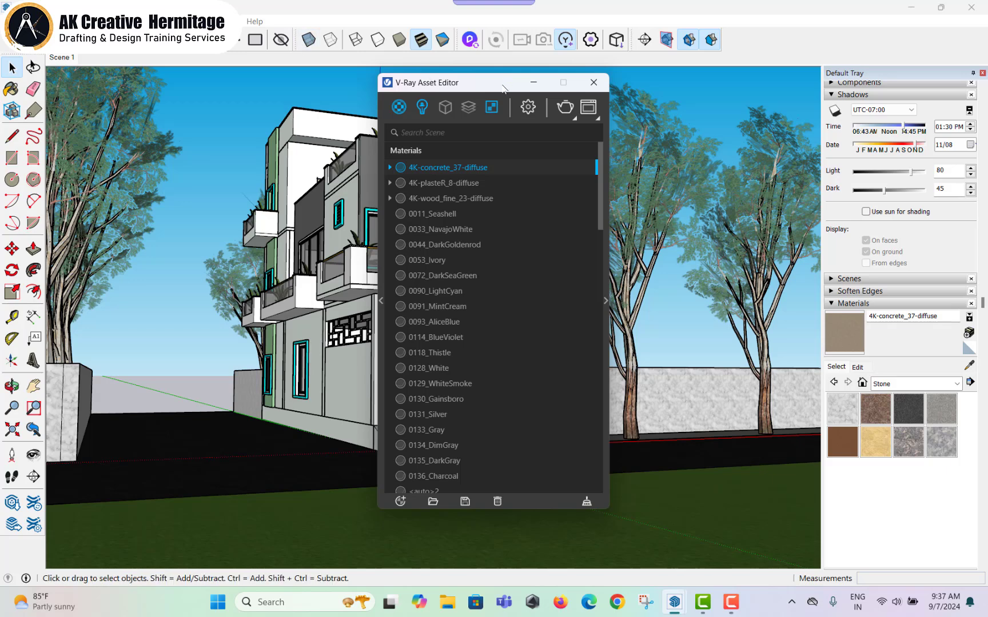
- Set V-Ray render quality to Medium+ with Interactive off and the denoiser on
mouse_move(505, 87)
mouse_down()
mouse_move(473, 76)
mouse_move(445, 38)
mouse_up()
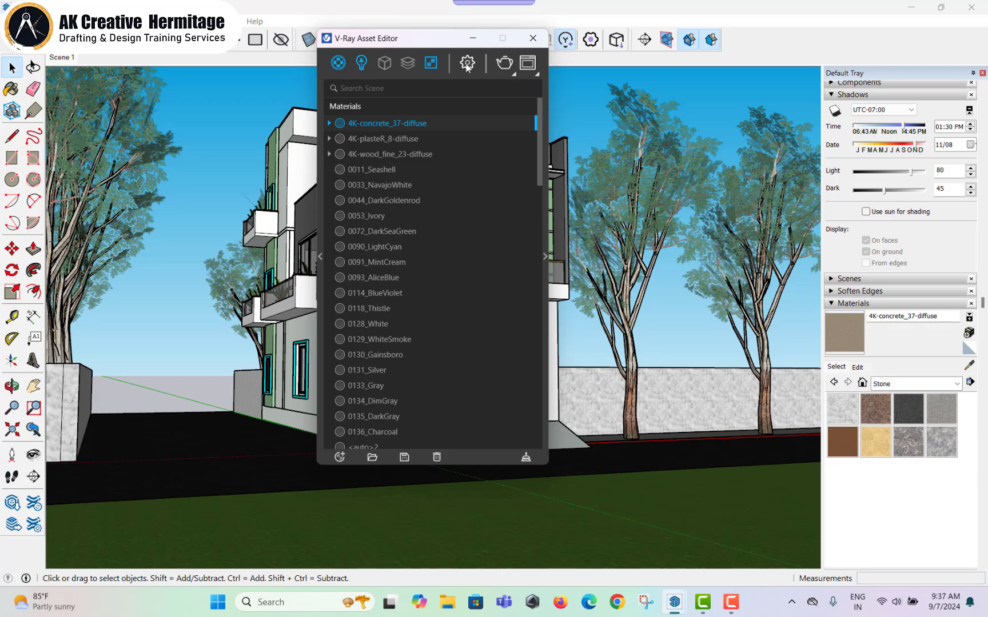
click(467, 65)
drag(439, 49, 363, 43)
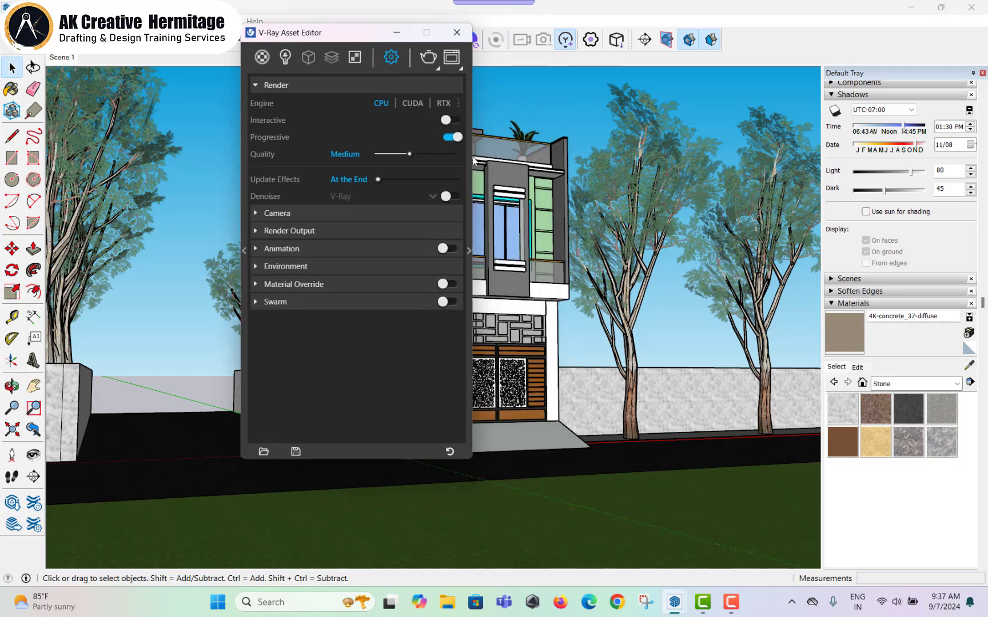
click(451, 121)
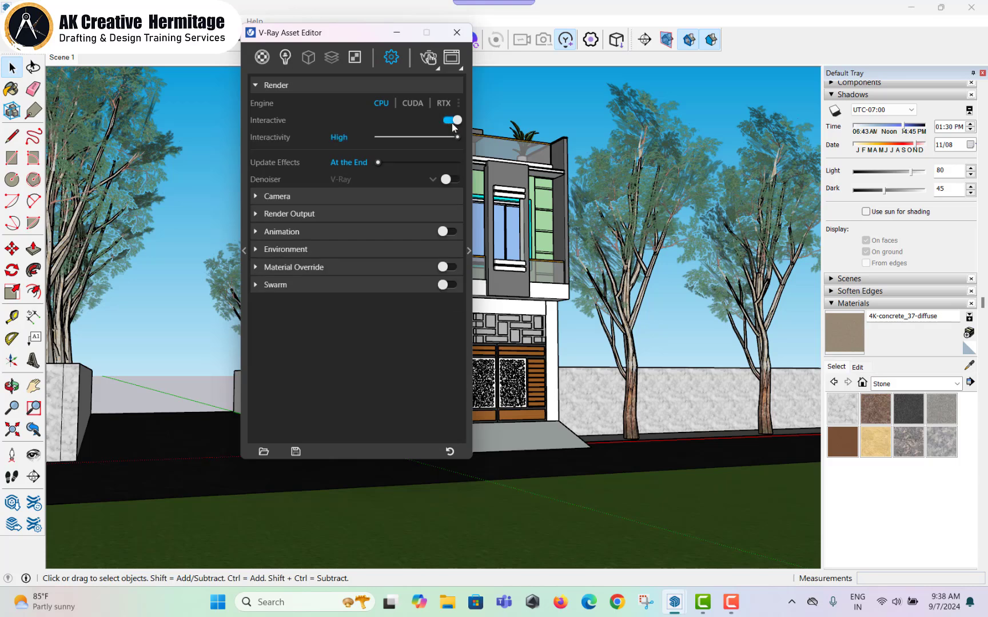
click(444, 120)
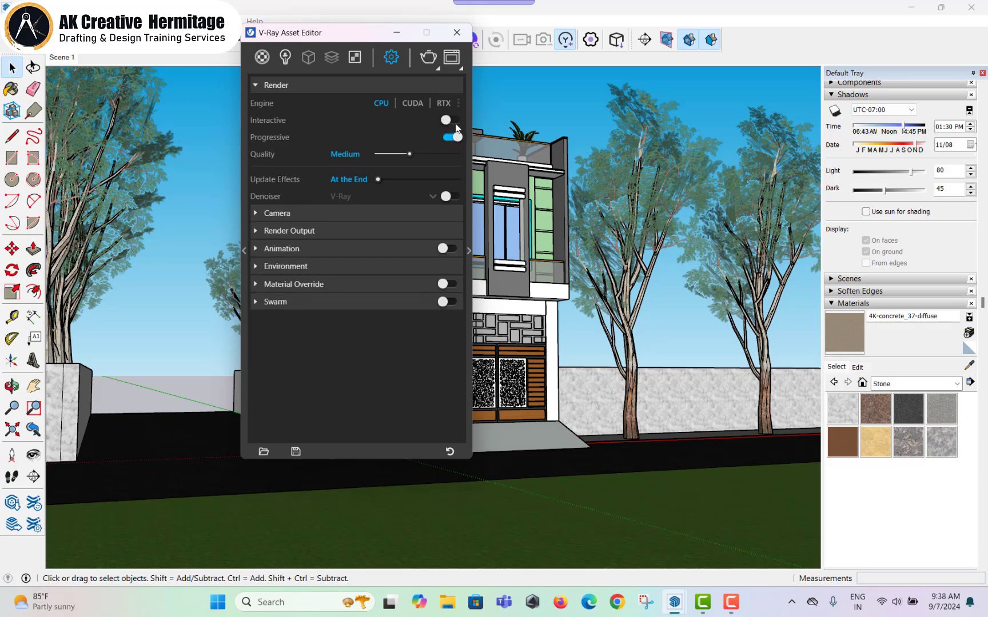
click(453, 138)
drag(419, 153, 433, 159)
click(449, 153)
drag(450, 154, 411, 155)
click(452, 196)
- Change the V-Ray output image width from 800 to 3000, giving 3000×1687
click(349, 231)
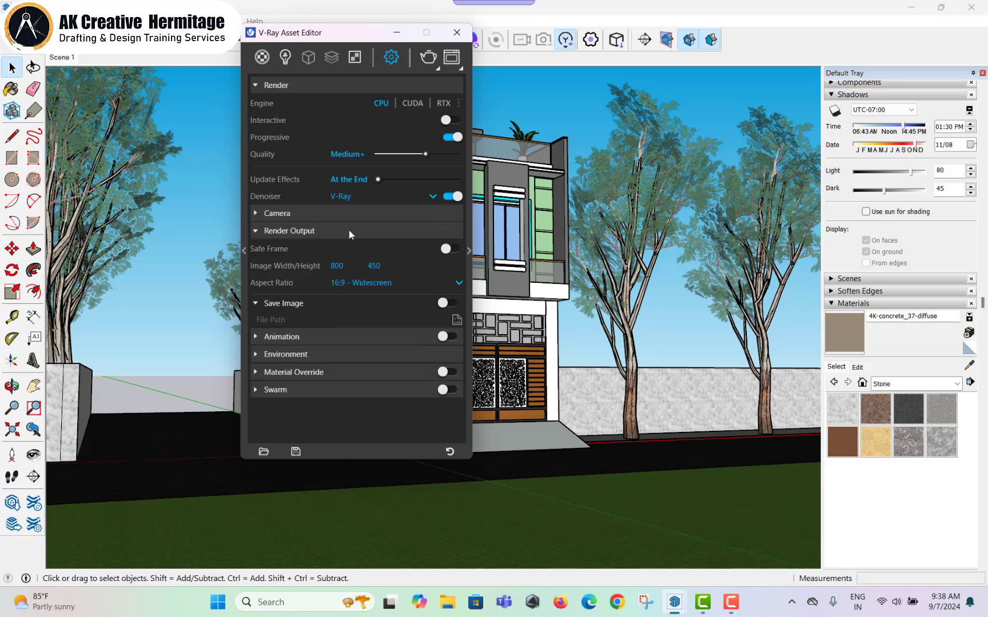
click(353, 265)
drag(354, 266, 316, 269)
text(3000)
key(Return)
mouse_move(337, 265)
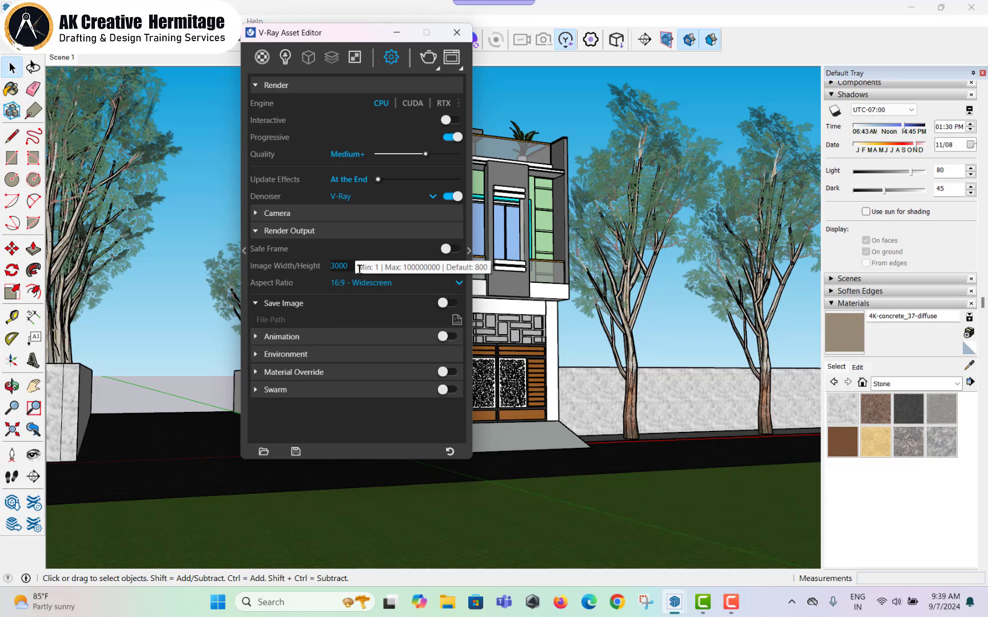
key(Return)
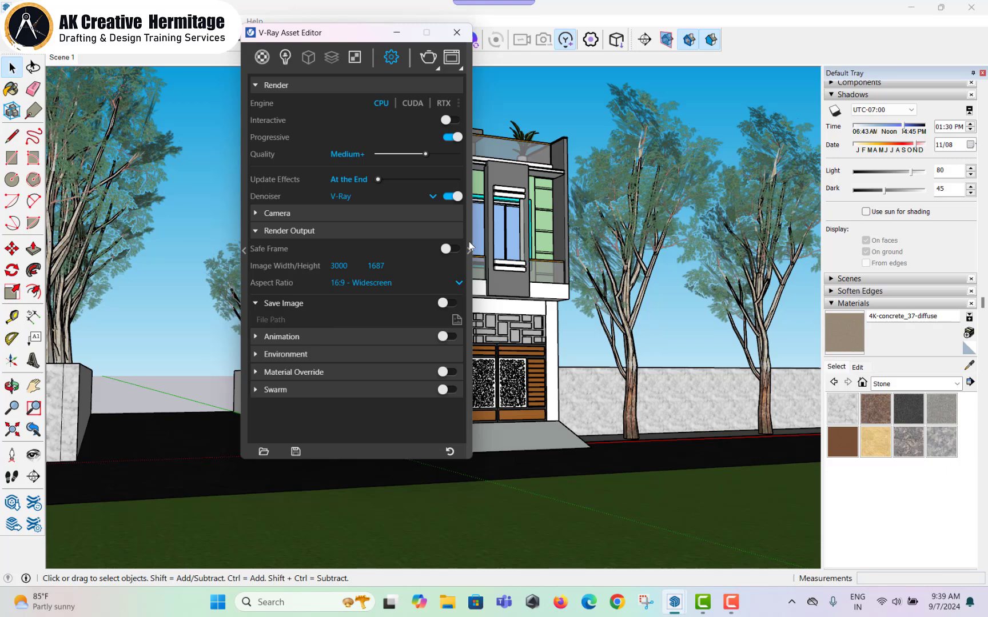
click(469, 247)
- Lower the V-Ray Noise Limit to 0.002
mouse_move(529, 34)
mouse_down()
mouse_move(241, 36)
mouse_move(310, 27)
mouse_up()
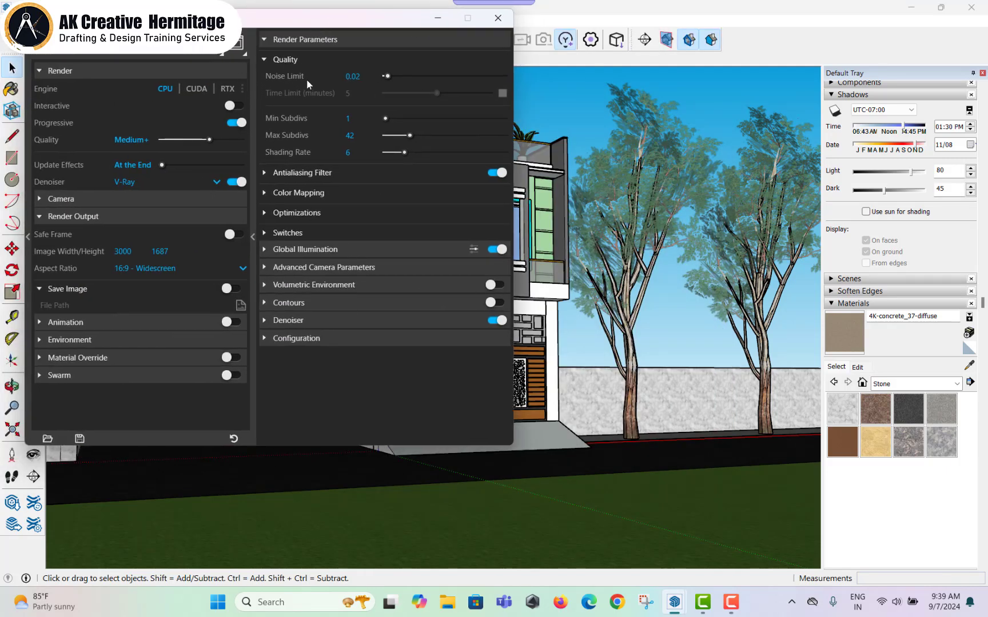
click(358, 76)
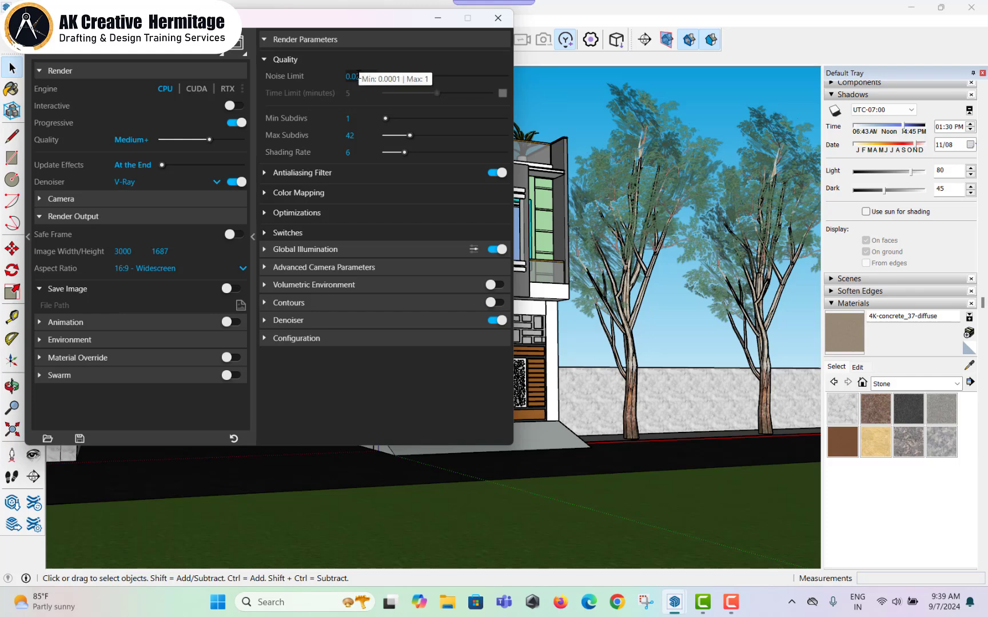
text(02)
key(Return)
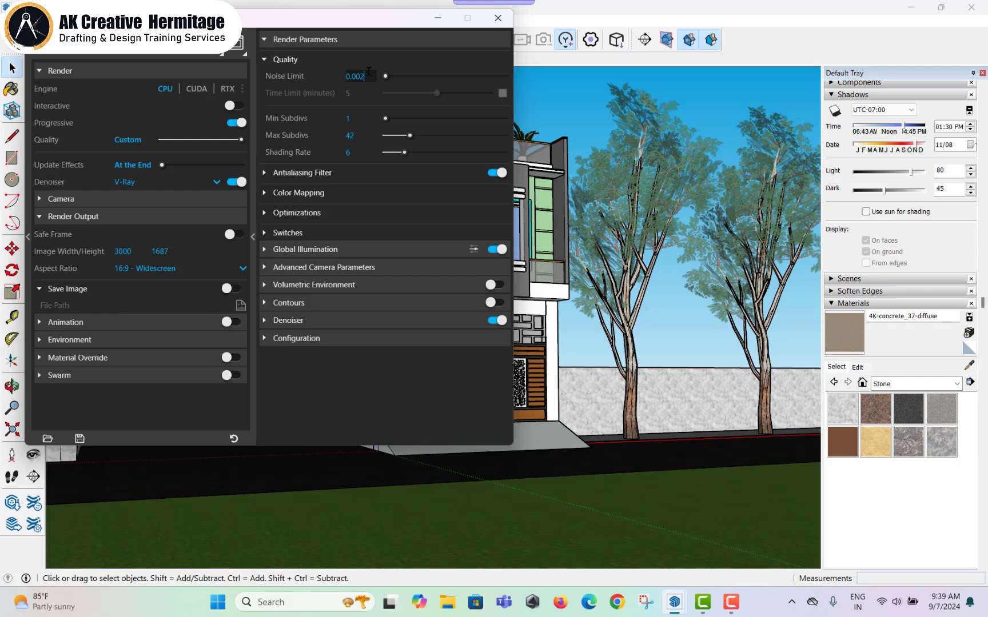
- Set the antialiasing filter type to Area
click(335, 199)
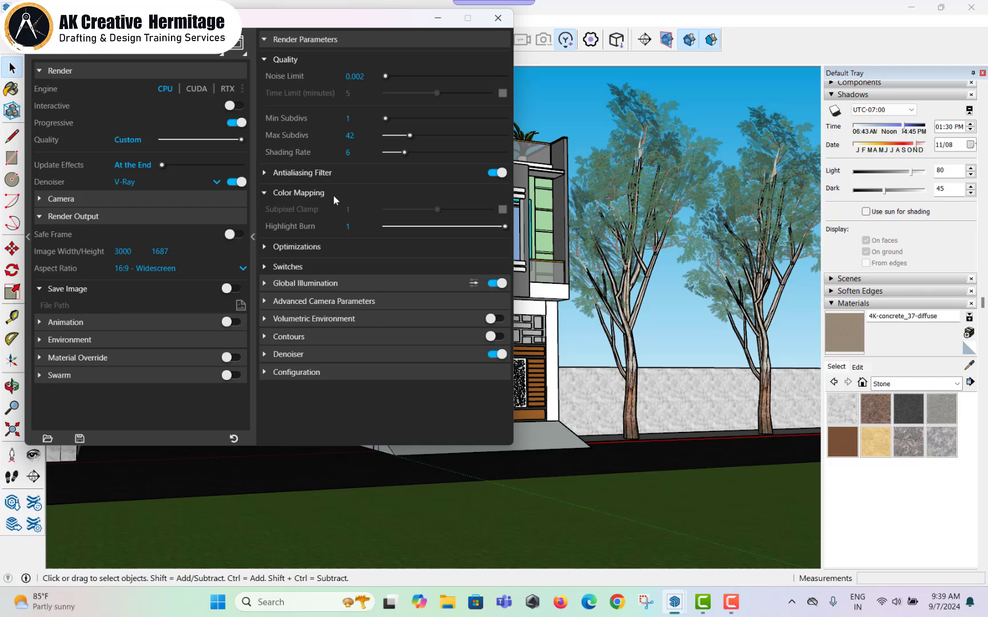
click(309, 174)
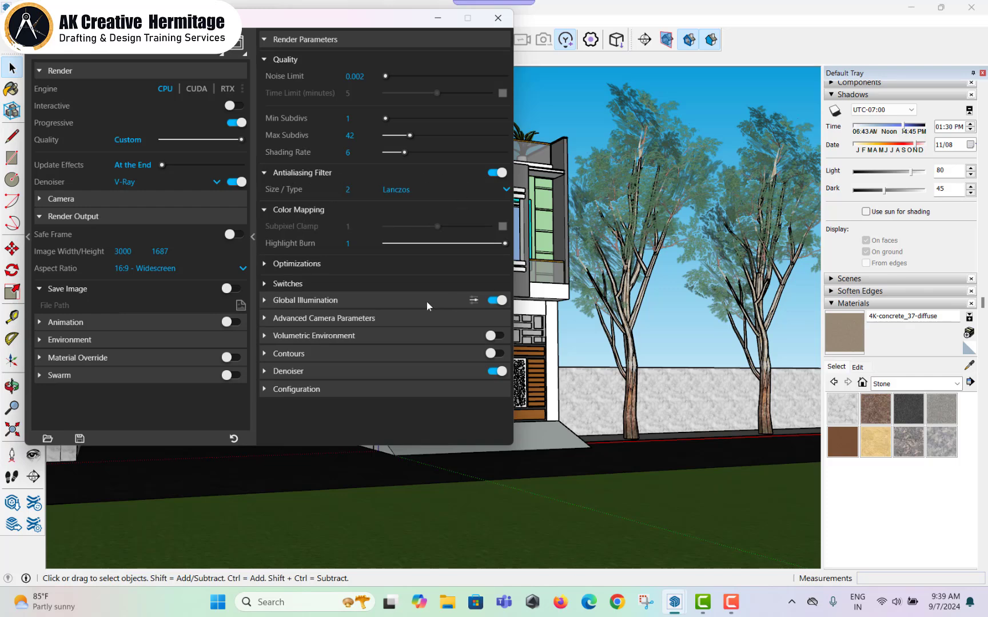
click(419, 193)
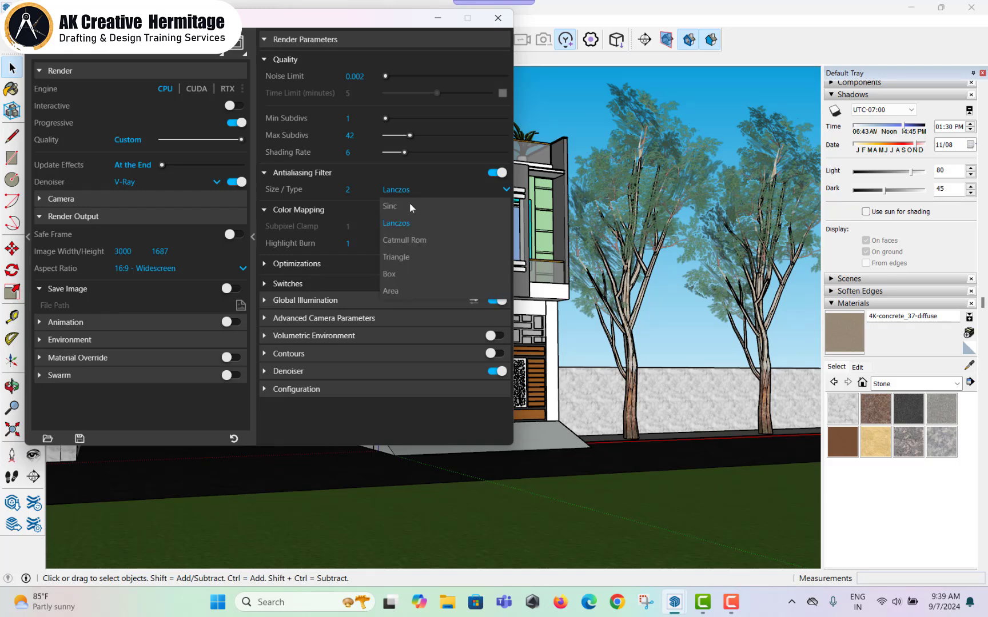
click(396, 289)
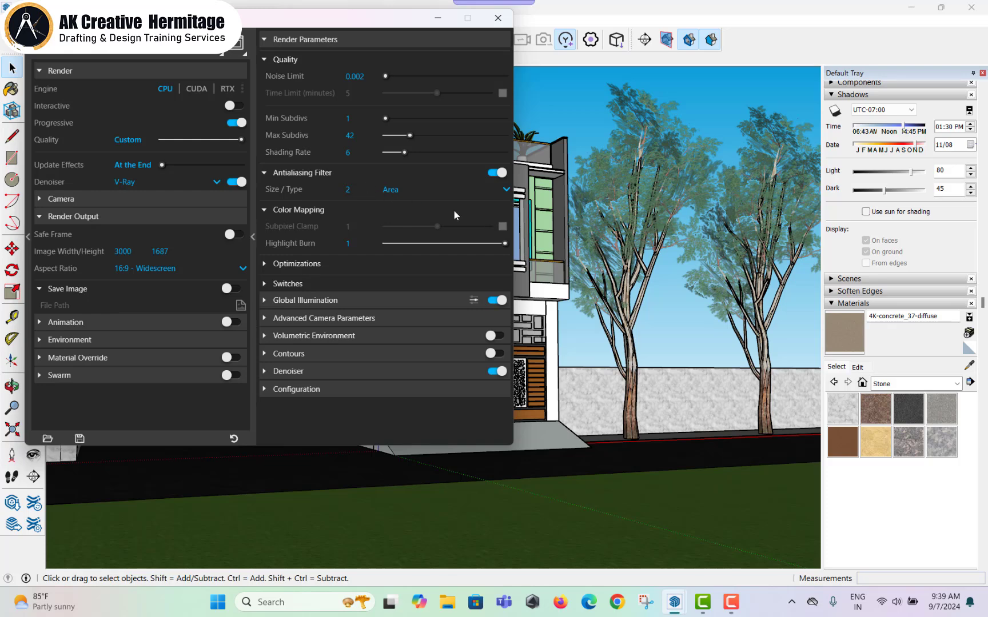
- Set Global Illumination to Irradiance map primary rays and Light cache secondary rays
click(340, 300)
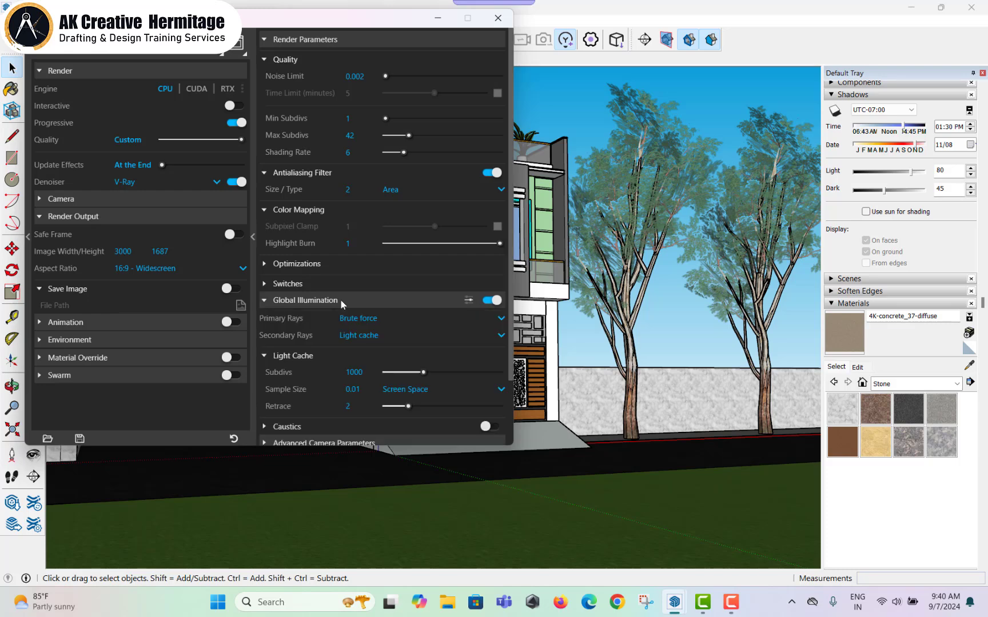
scroll(433, 376, down, 2)
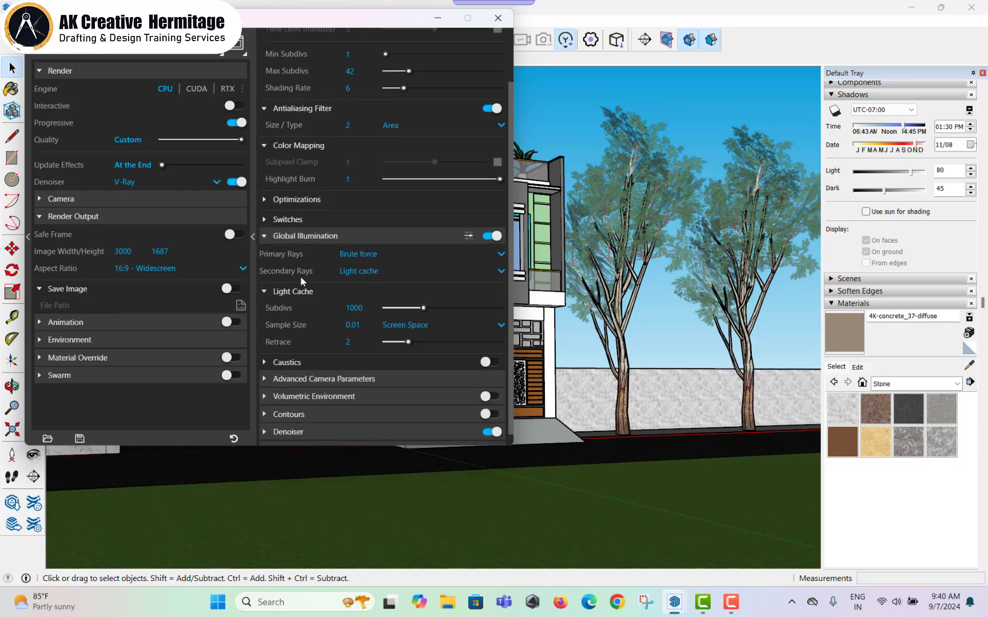
click(371, 255)
click(375, 273)
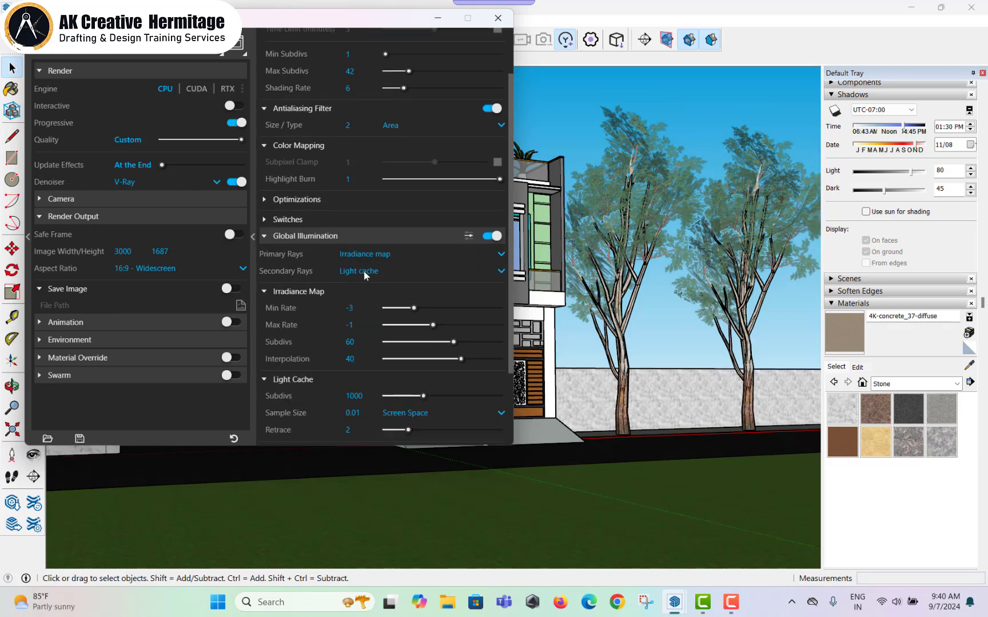
click(382, 272)
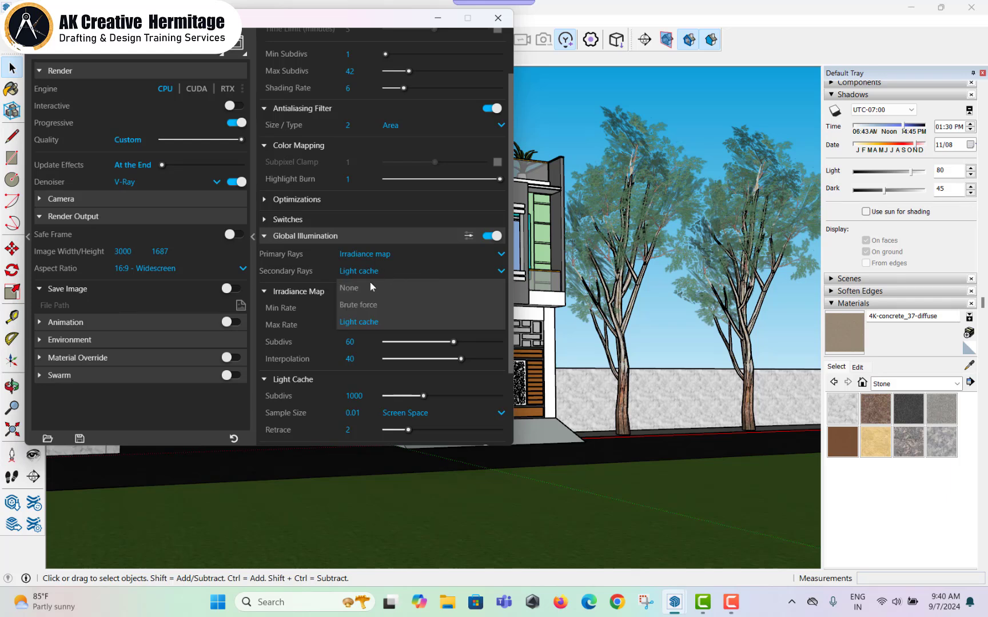
click(370, 324)
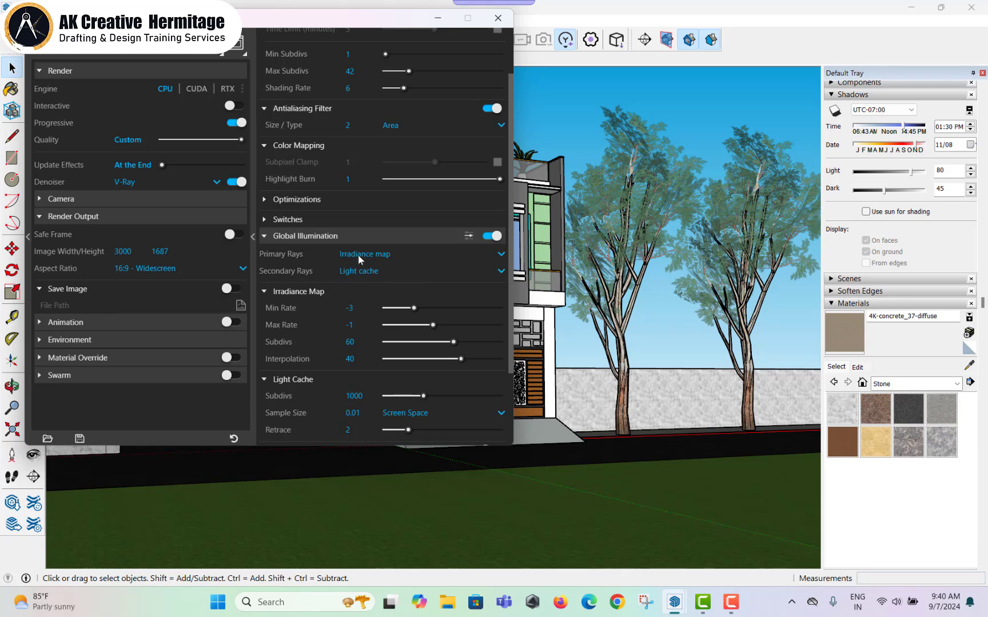
click(363, 270)
click(374, 289)
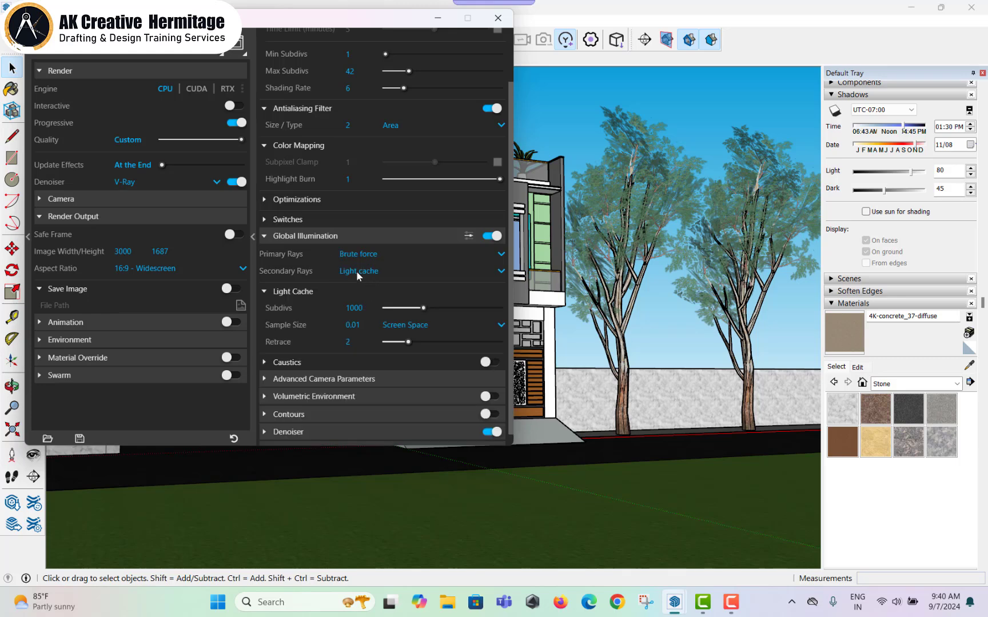
click(355, 271)
click(356, 271)
click(371, 255)
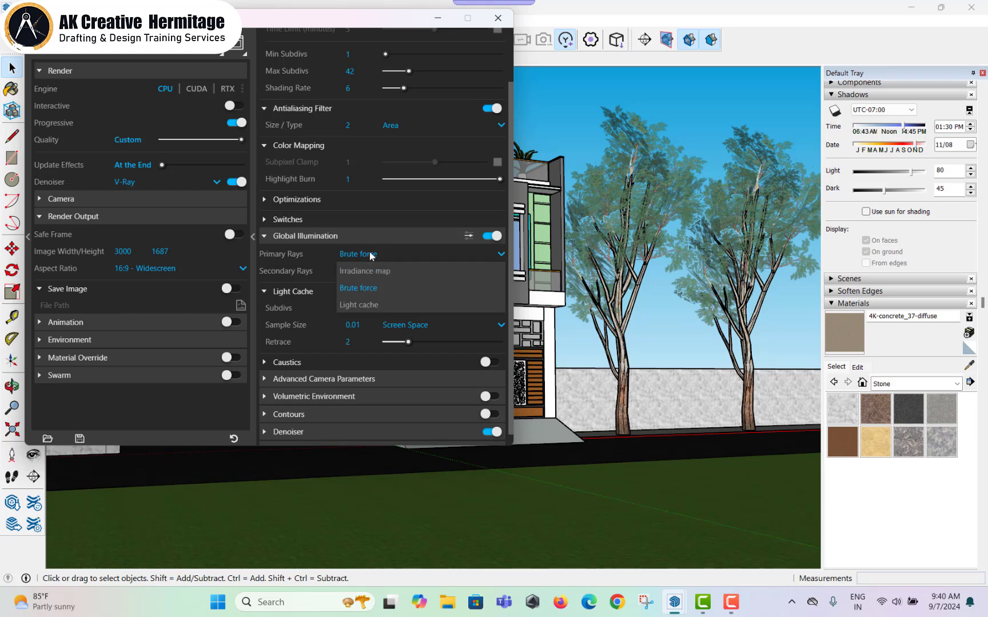
click(374, 272)
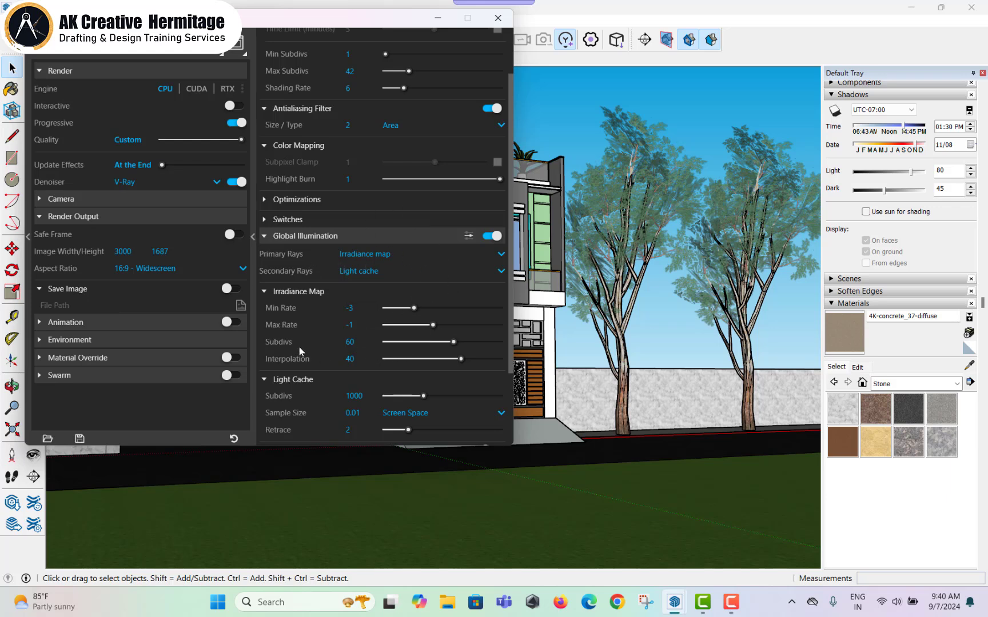
- Set Irradiance Map subdivs to 90 and Light Cache subdivs to 2000
click(366, 343)
text(90)
key(Return)
scroll(342, 369, down, 3)
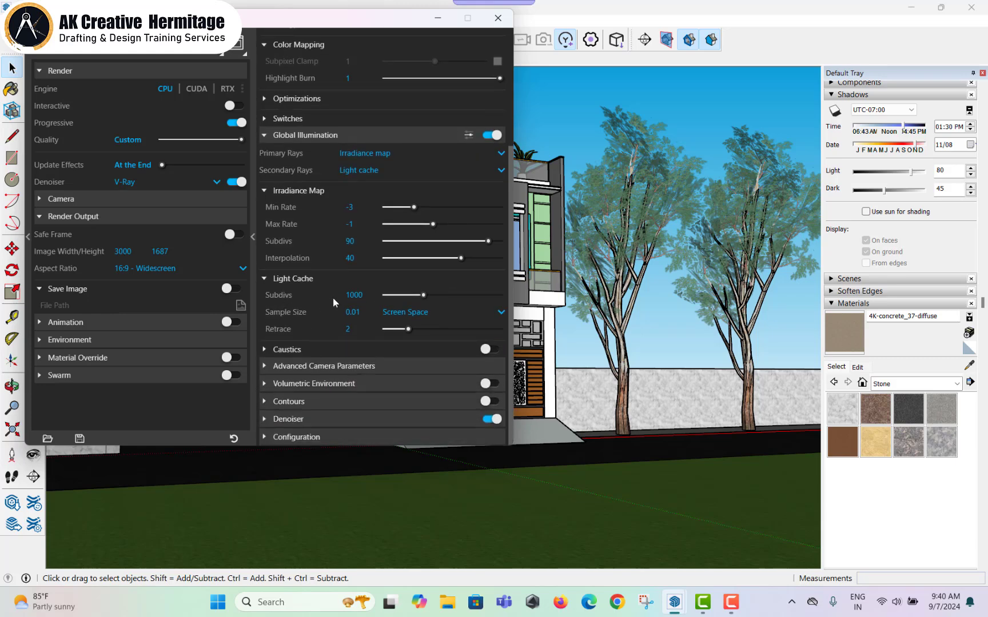
drag(363, 295, 335, 293)
text(2)
text(0)
key(Return)
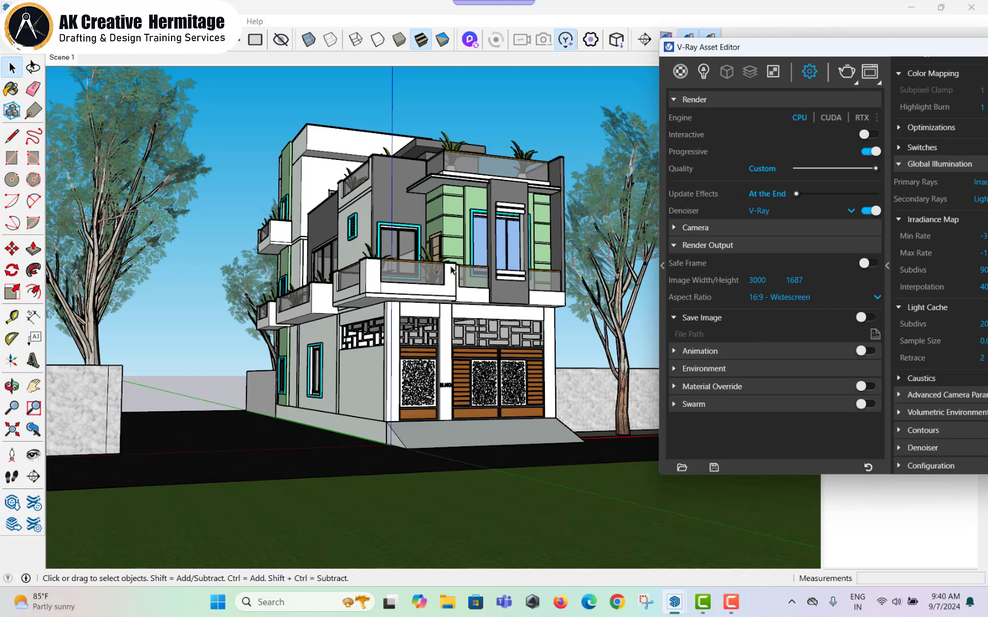
- Select the grey upper wall face and bring up the V-Ray material library
scroll(451, 270, up, 1)
scroll(451, 270, up, 3)
scroll(400, 228, up, 2)
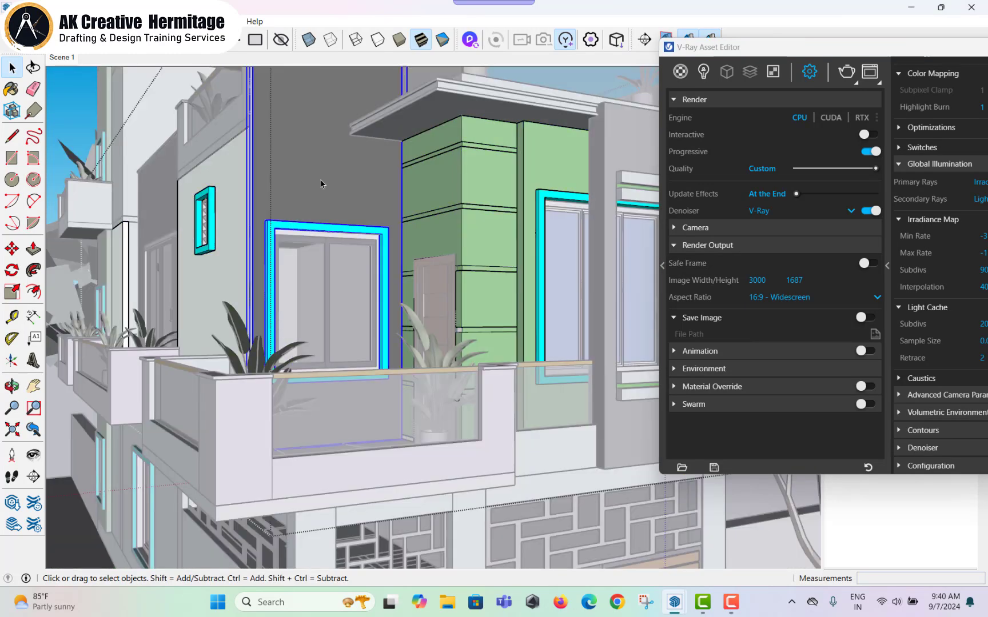
click(323, 150)
drag(729, 39, 773, 28)
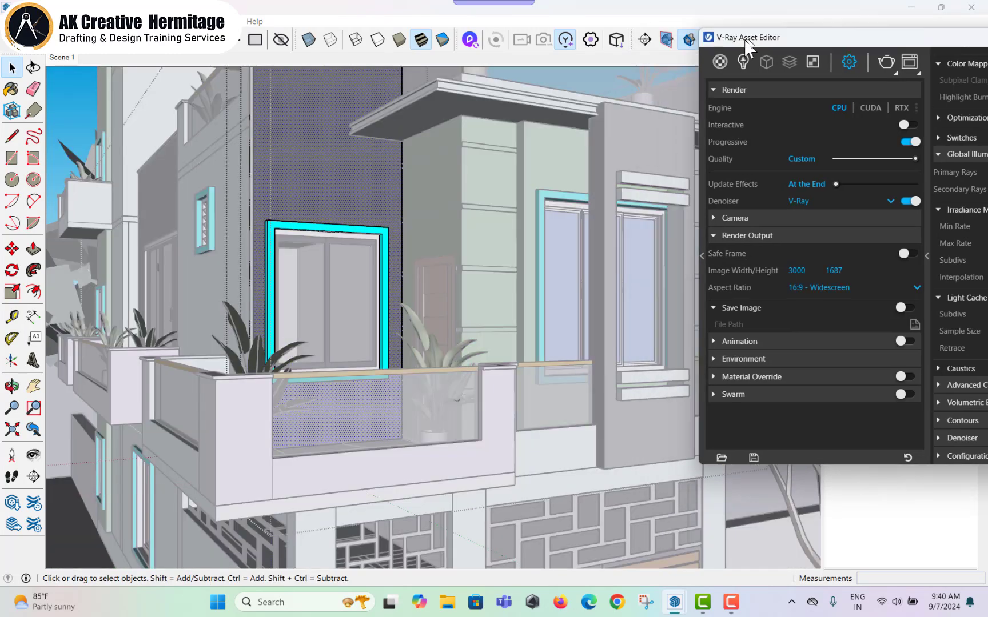
click(726, 62)
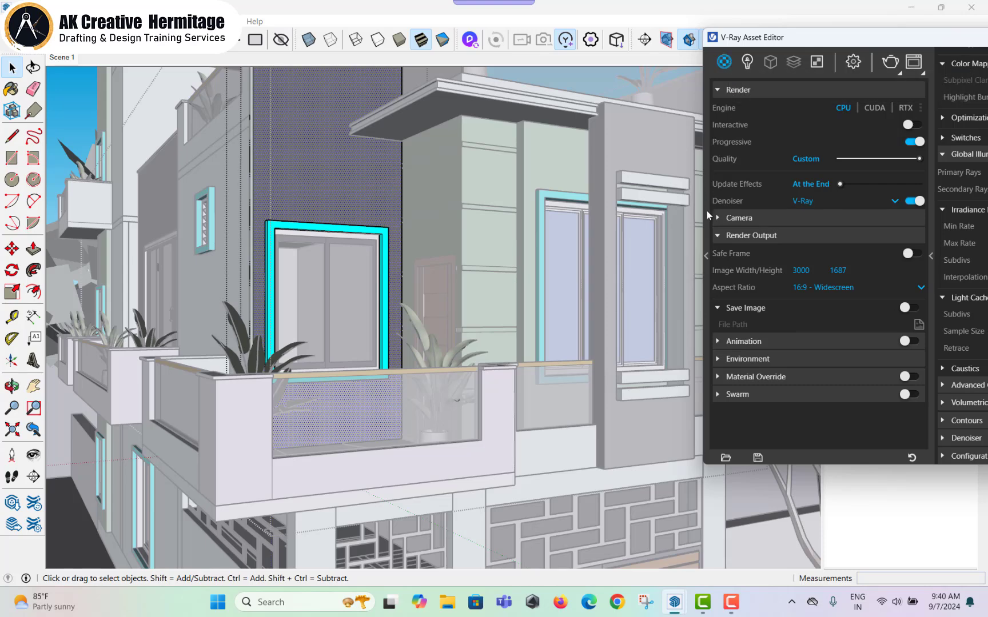
click(731, 602)
click(706, 256)
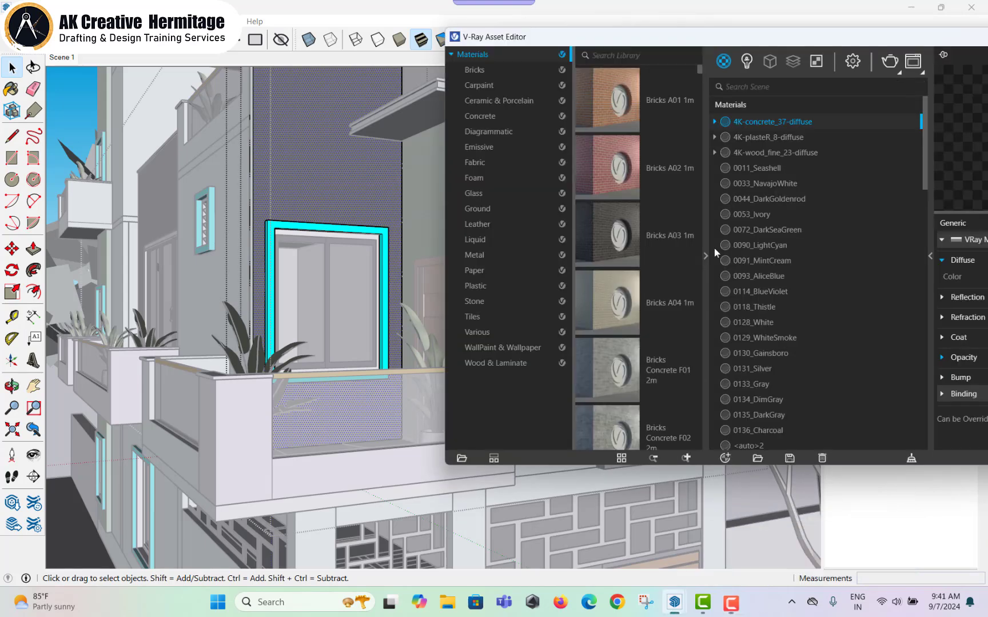
- Find Bricks A02 1m in the Bricks library and add it to the scene materials
drag(505, 40, 477, 42)
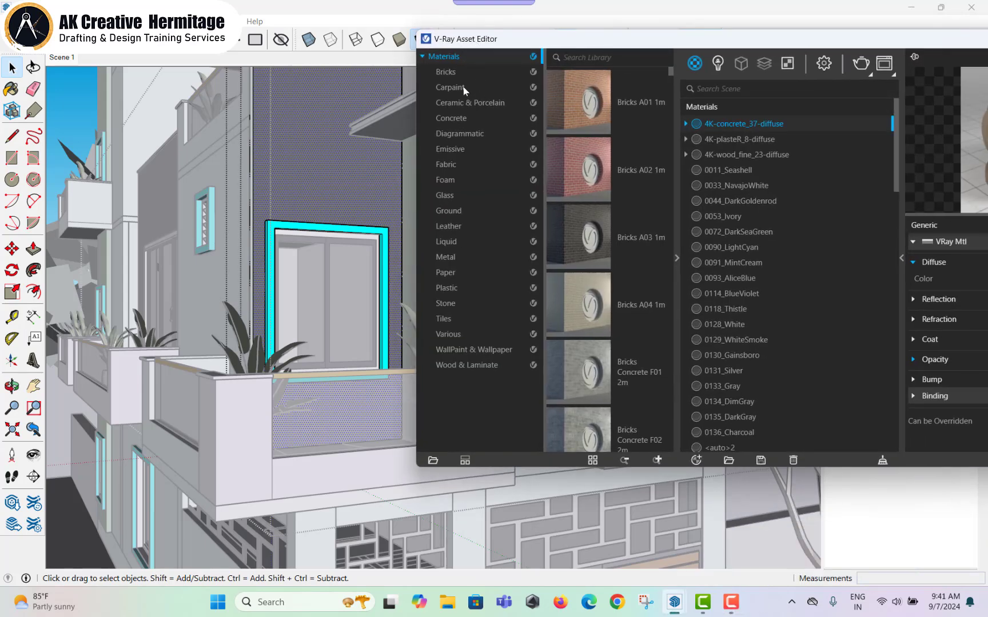
click(464, 88)
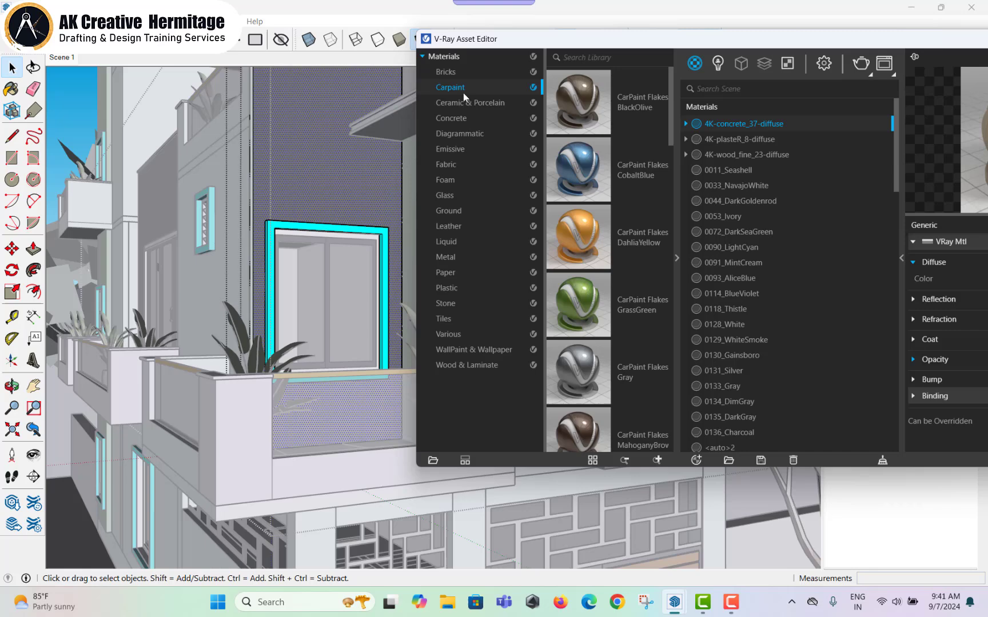
click(461, 135)
click(468, 177)
click(464, 196)
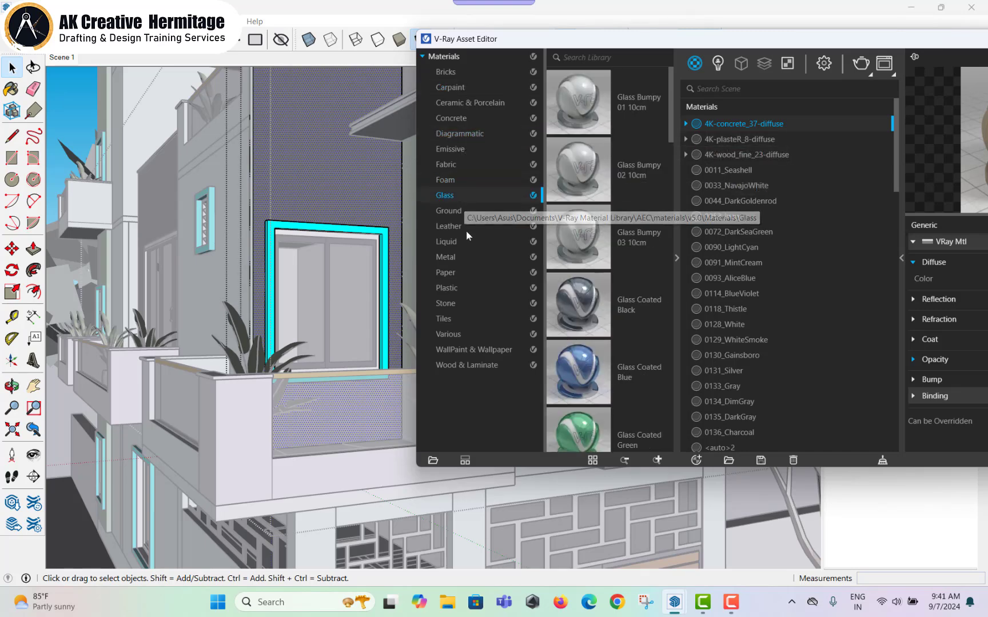
click(465, 256)
click(470, 119)
click(463, 87)
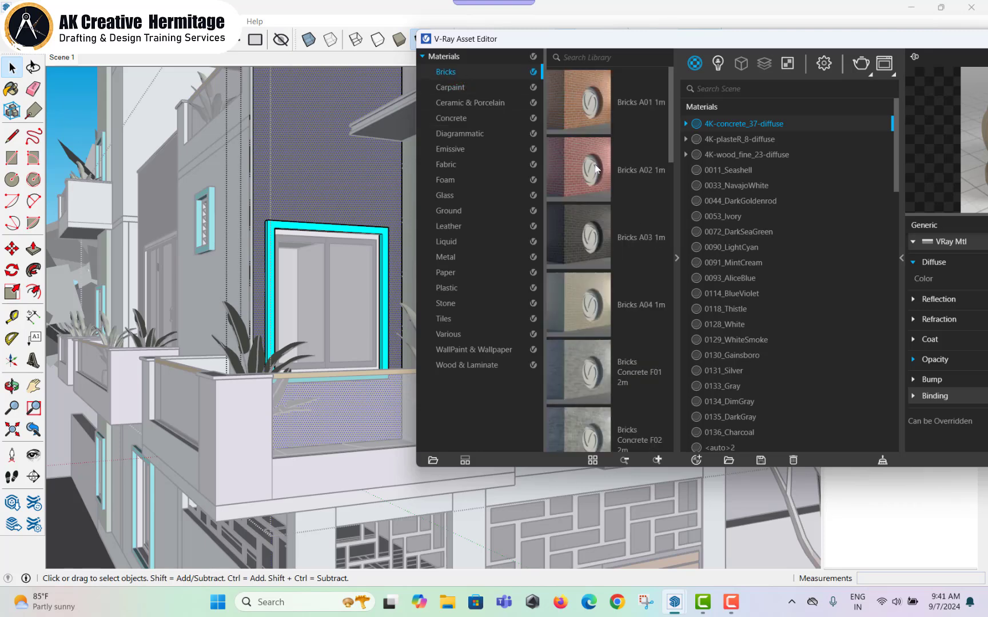
drag(589, 50, 343, 48)
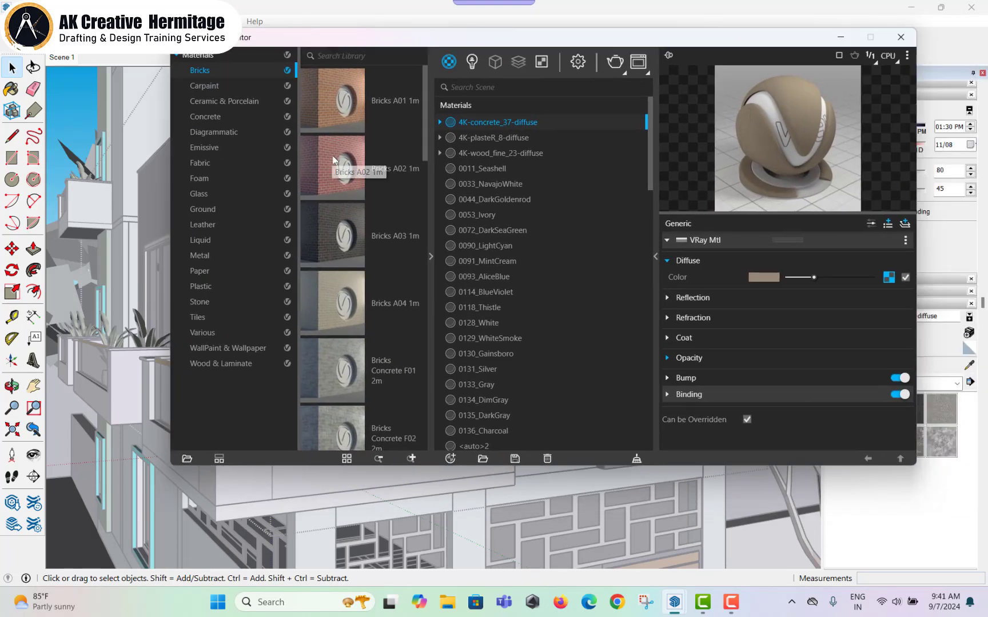
right_click(341, 162)
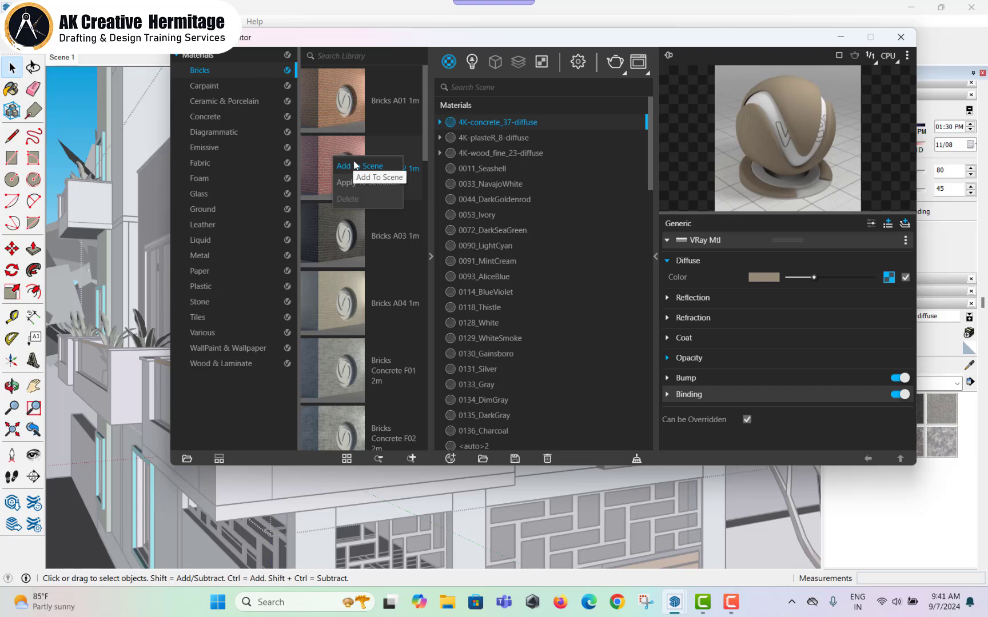
click(354, 166)
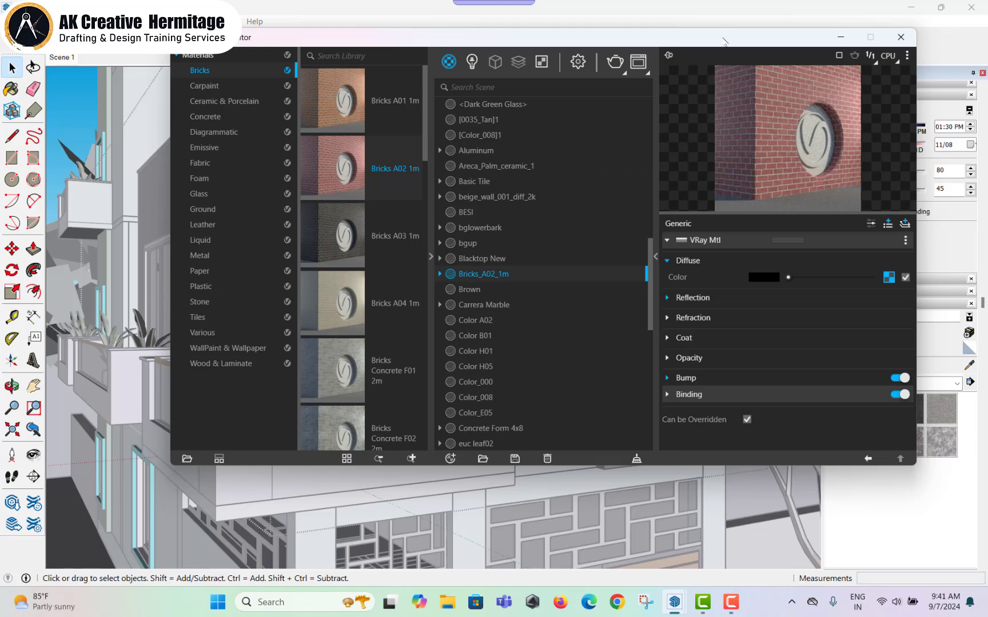
- Review the brick material's settings and apply Bricks A02 1m to the selected wall
drag(726, 37, 628, 28)
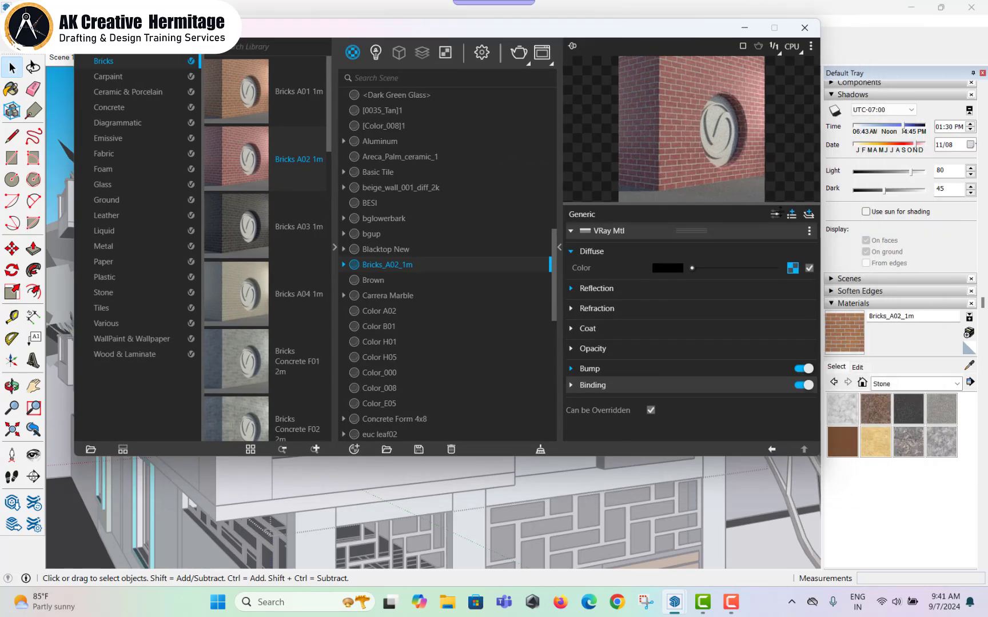
click(790, 271)
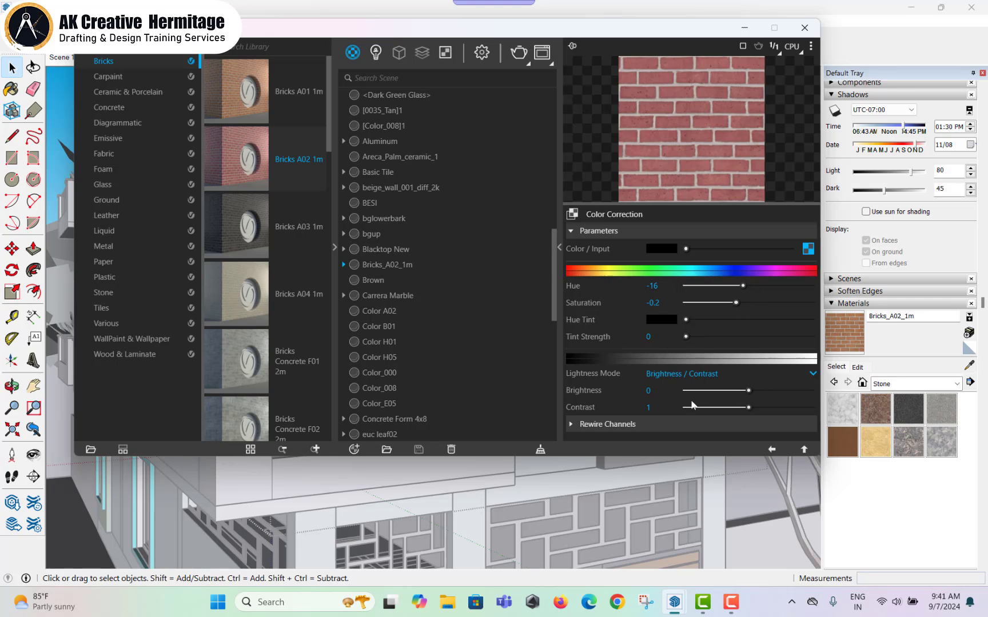
click(769, 450)
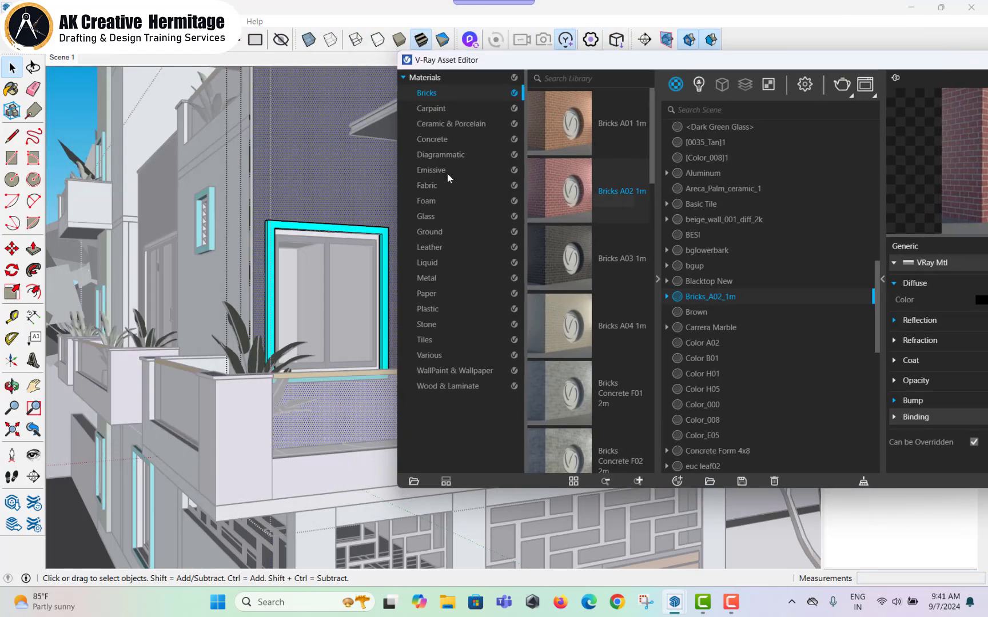
click(336, 140)
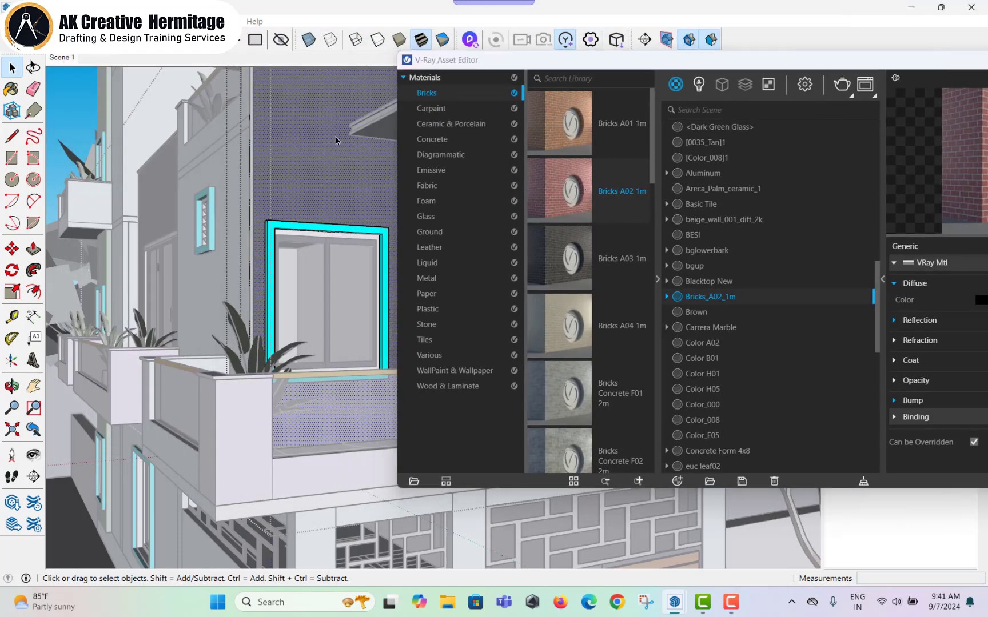
right_click(561, 169)
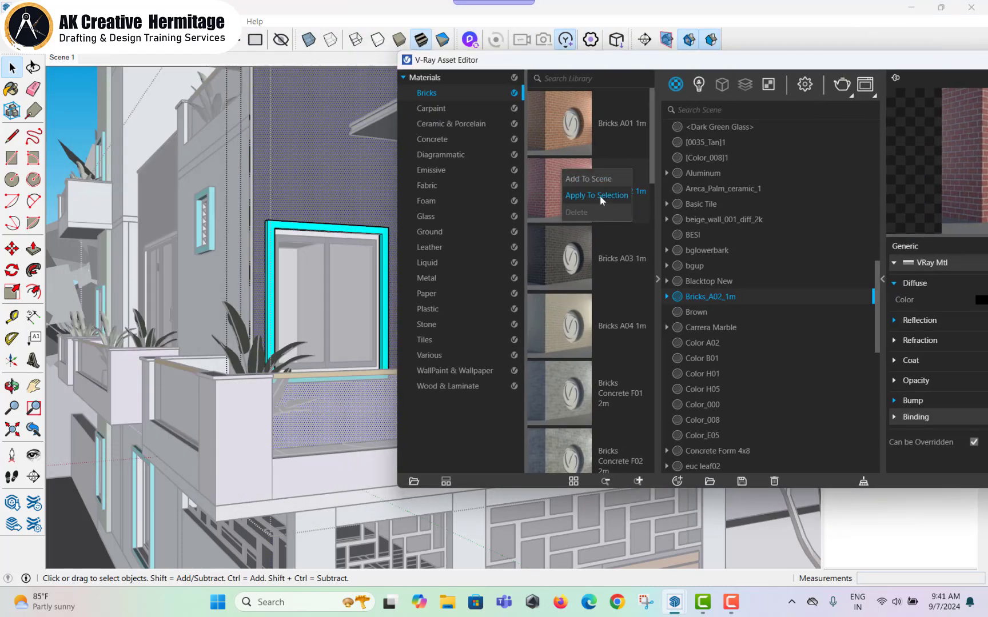
click(600, 196)
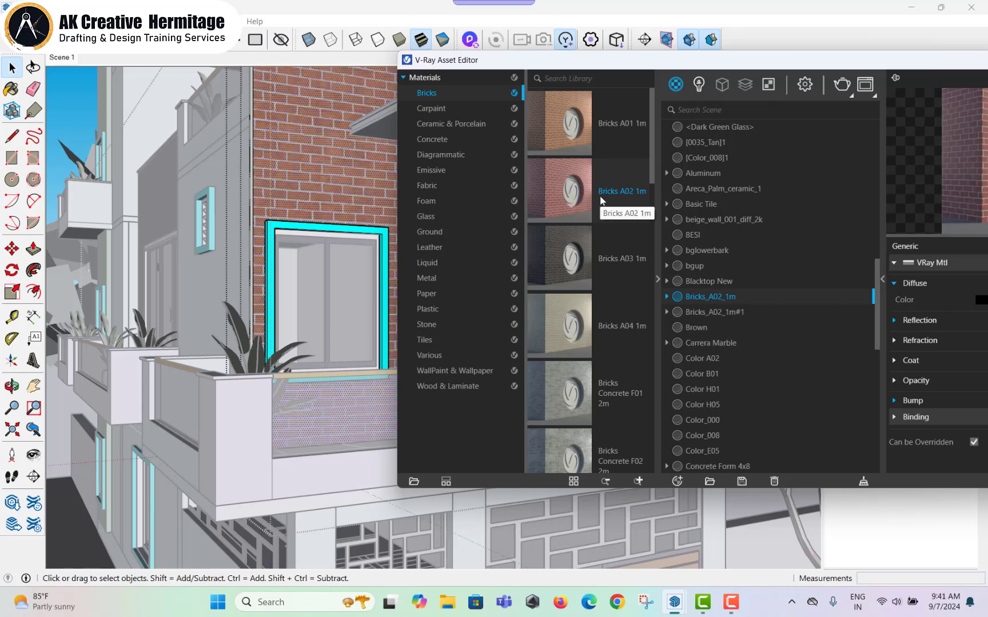
- Apply Bricks_A02_1m to the pillar beside the right-hand window
double_click(705, 69)
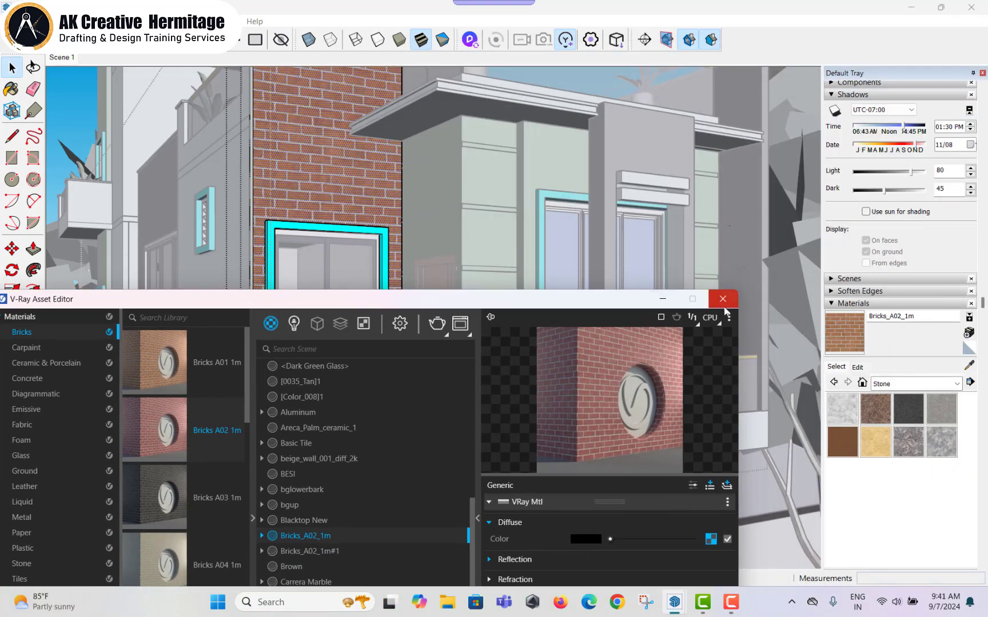
click(643, 155)
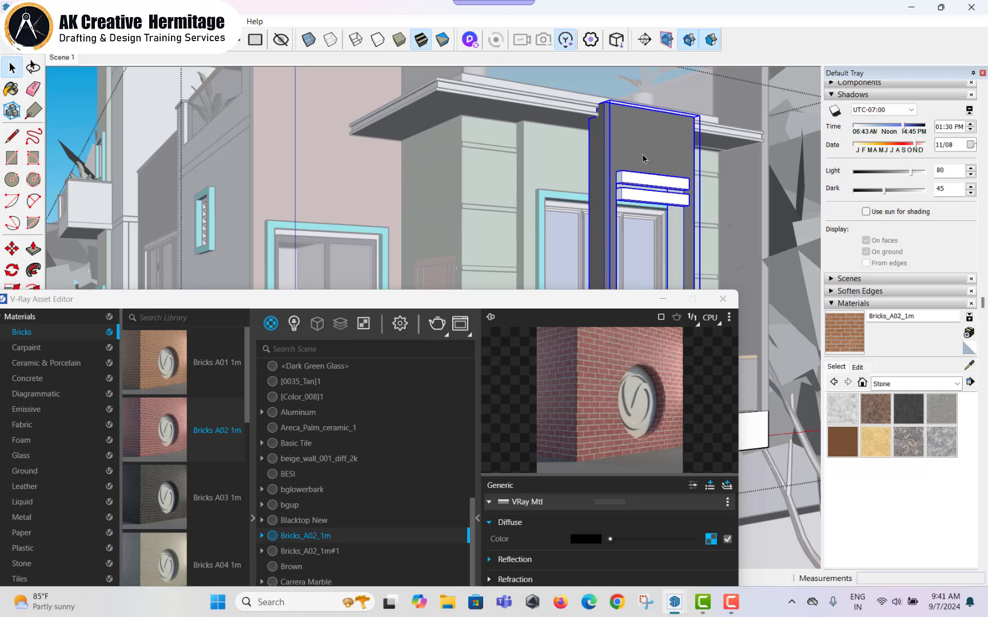
click(642, 158)
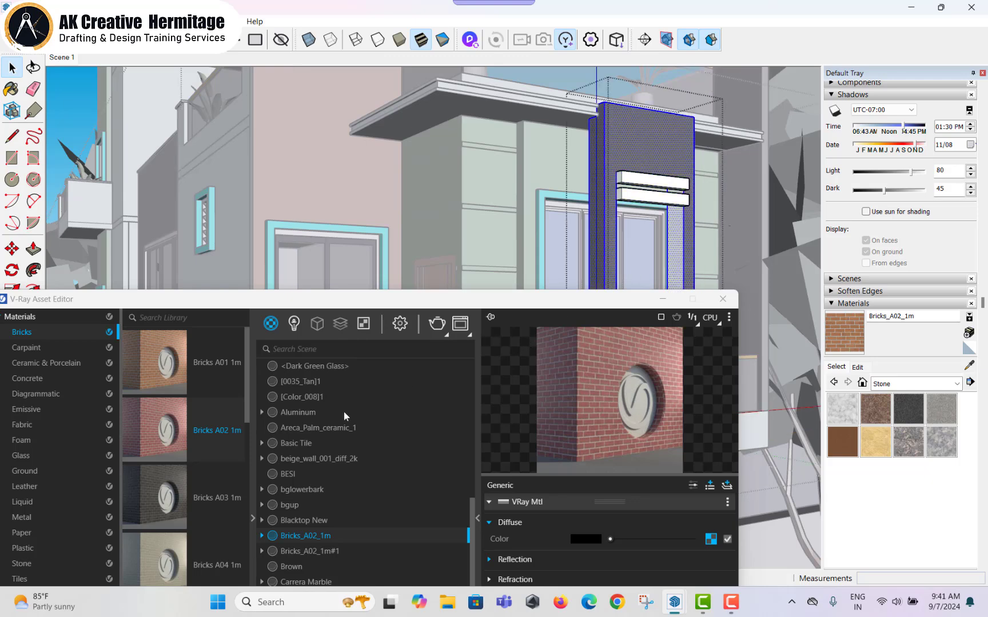
drag(295, 299, 360, 158)
right_click(368, 400)
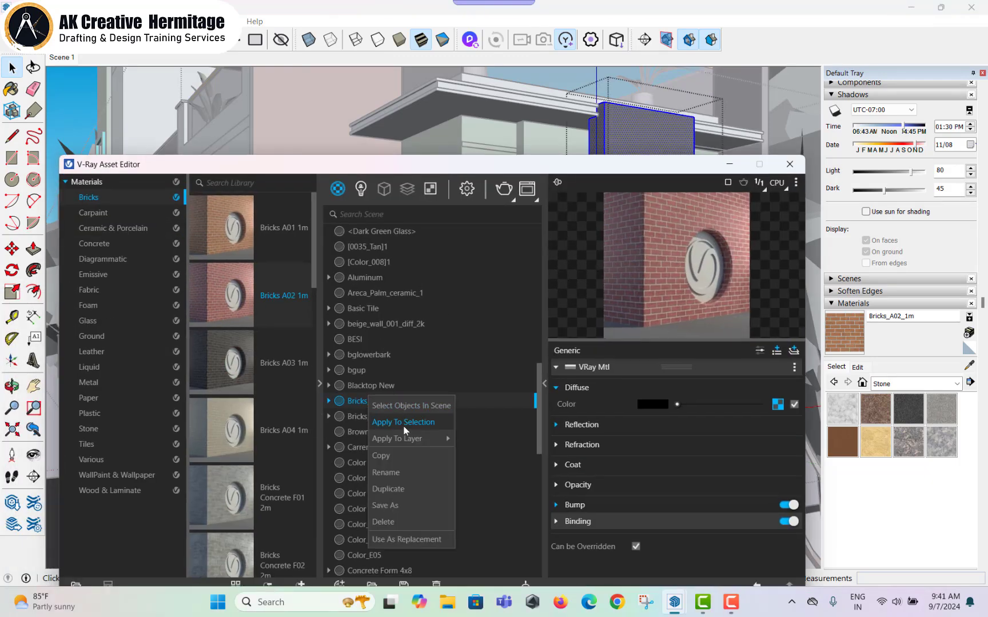
click(404, 423)
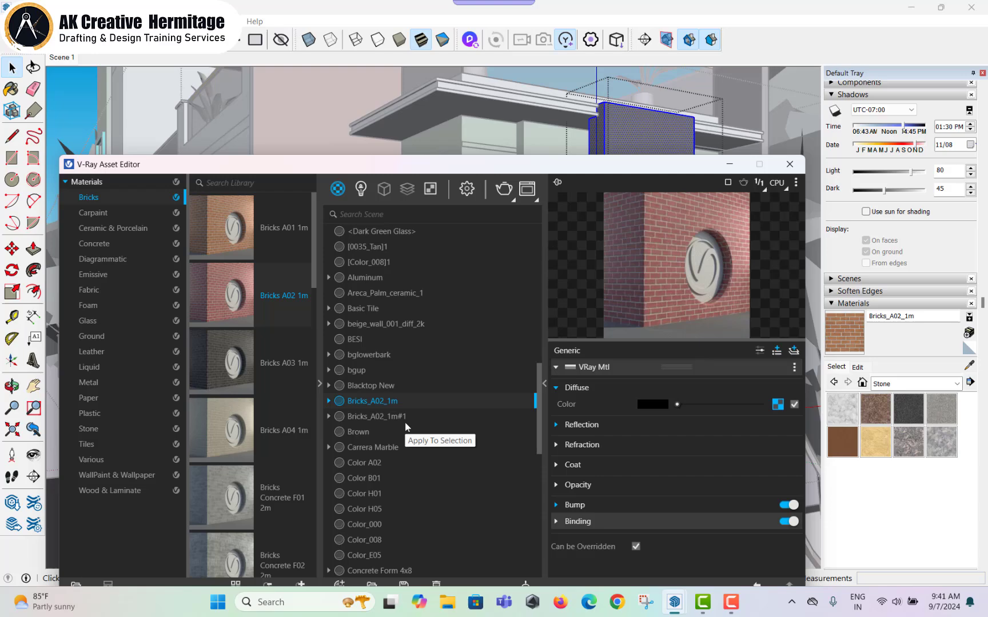
click(790, 165)
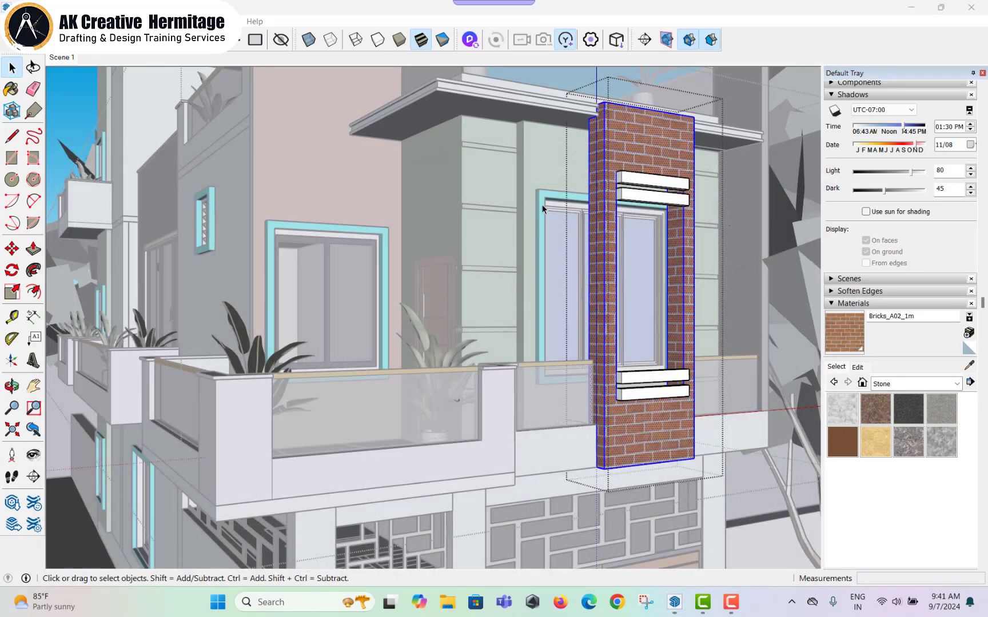
scroll(542, 209, down, 5)
- Draw a small circle on the soffit and push it in as a shallow recess
mouse_move(489, 225)
middle_down()
mouse_move(495, 241)
mouse_move(473, 211)
mouse_move(300, 219)
mouse_move(311, 212)
middle_up()
scroll(473, 212, up, 5)
scroll(300, 219, up, 5)
scroll(300, 219, up, 3)
scroll(299, 220, up, 3)
key(c)
scroll(218, 309, up, 3)
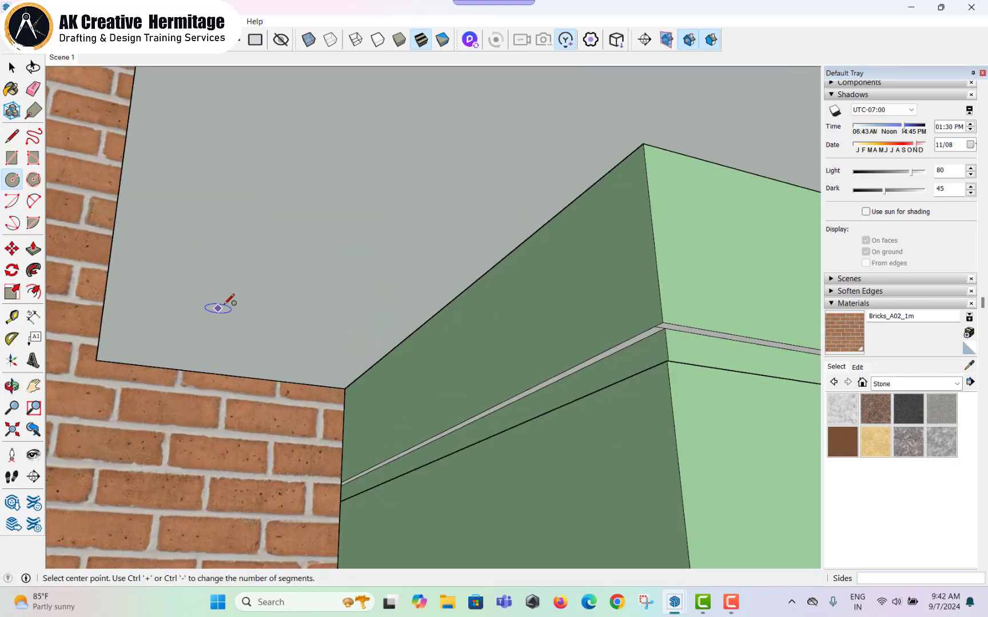
click(218, 308)
click(239, 308)
key(space)
scroll(238, 310, up, 2)
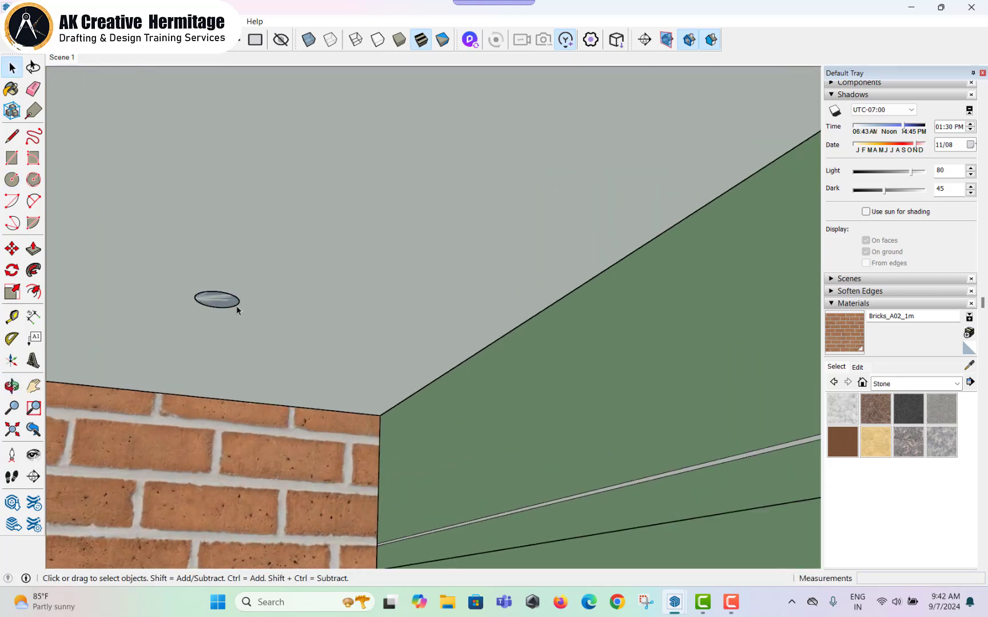
key(p)
click(220, 309)
click(229, 309)
key(space)
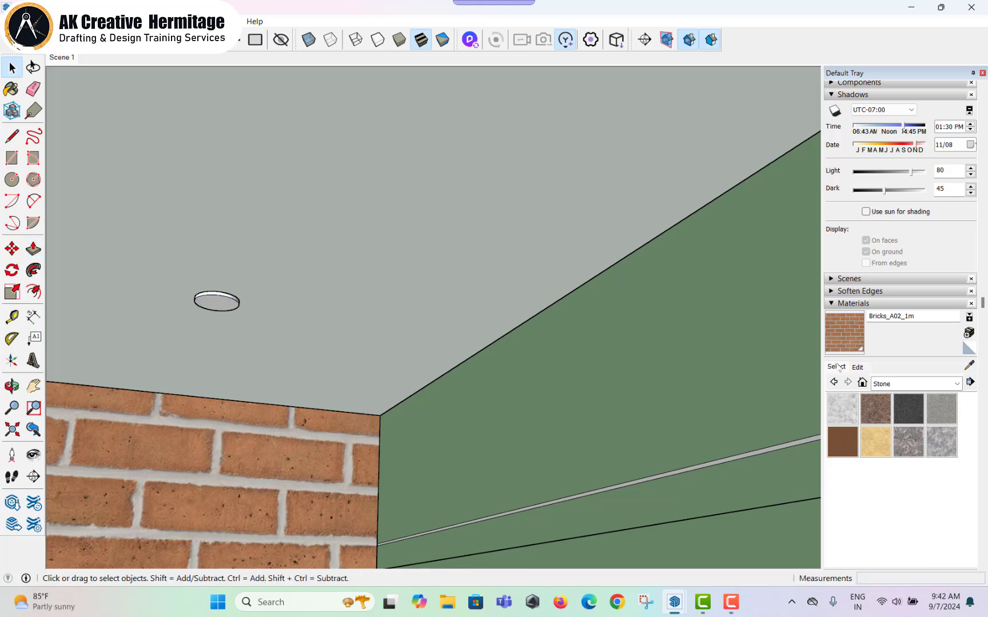
- Paint the recessed circle red with Color A03 and make it a component
click(909, 383)
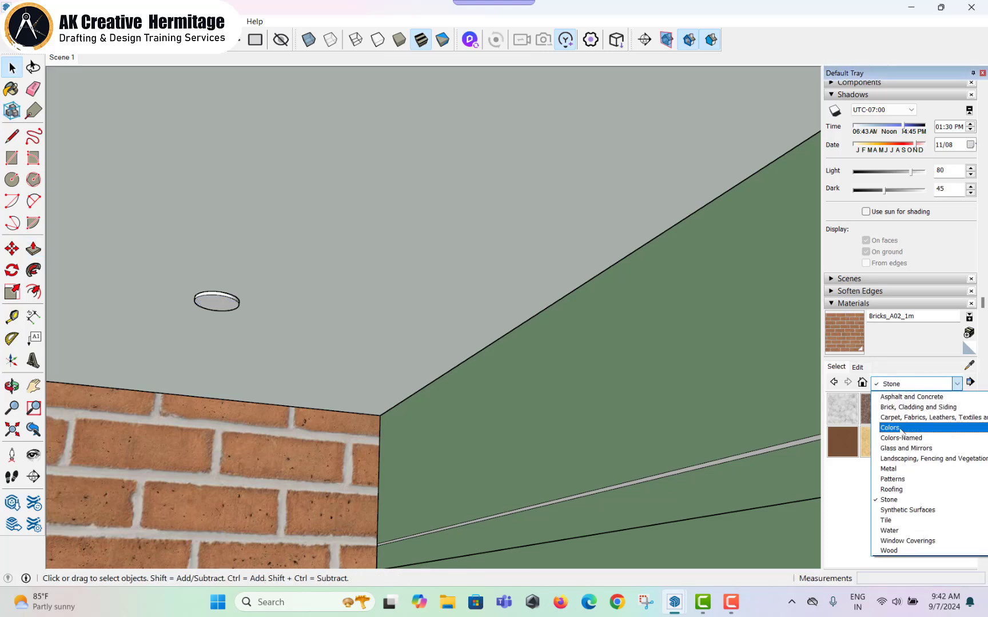
click(914, 426)
click(217, 302)
key(space)
double_click(231, 305)
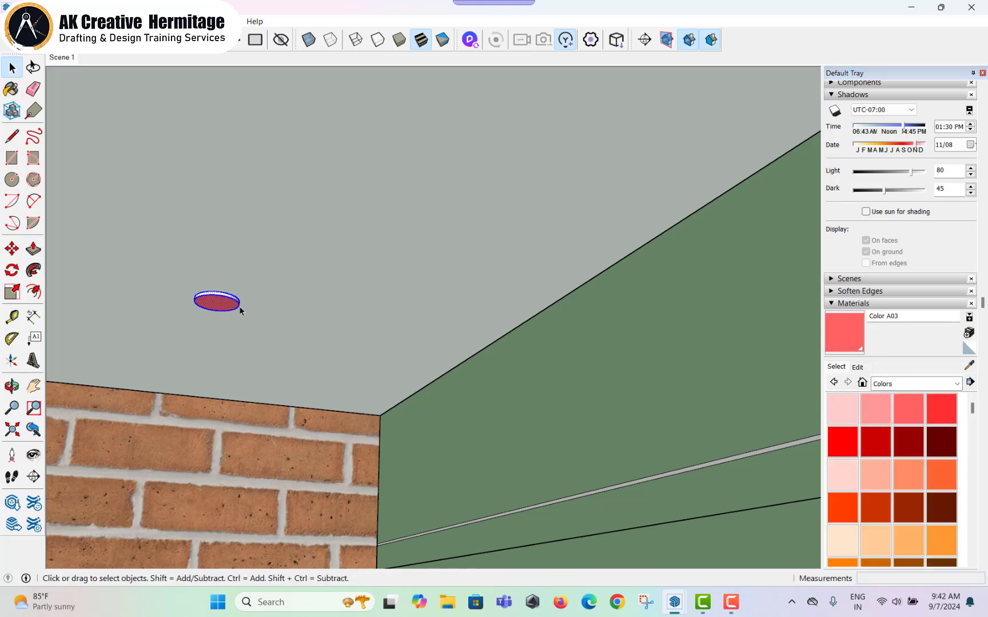
right_click(241, 293)
click(265, 401)
right_click(222, 304)
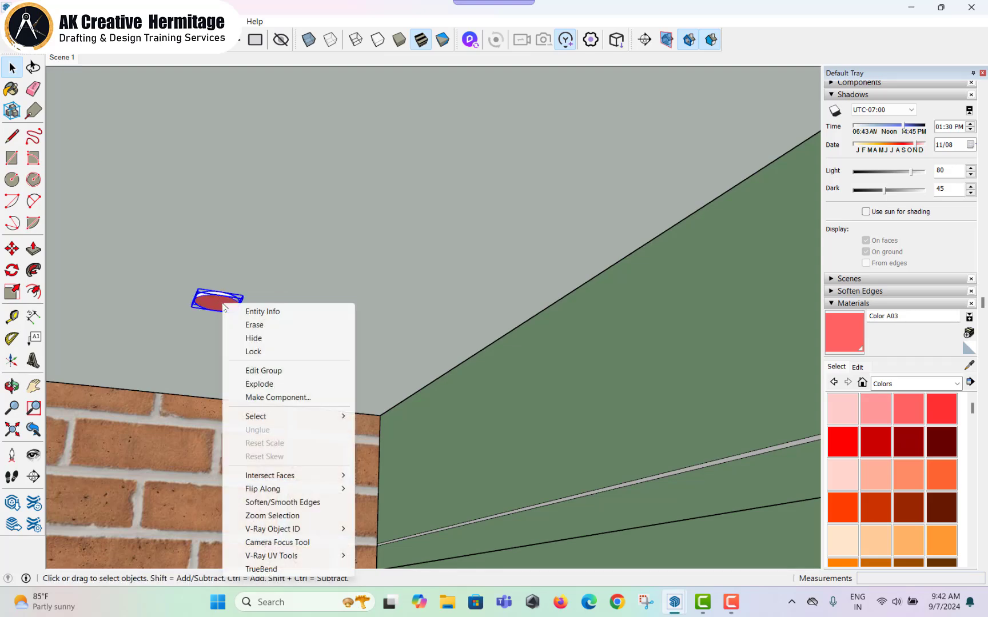
click(279, 401)
click(509, 430)
- Copy the red downlight twice along the underside of the front slab
scroll(352, 346, down, 10)
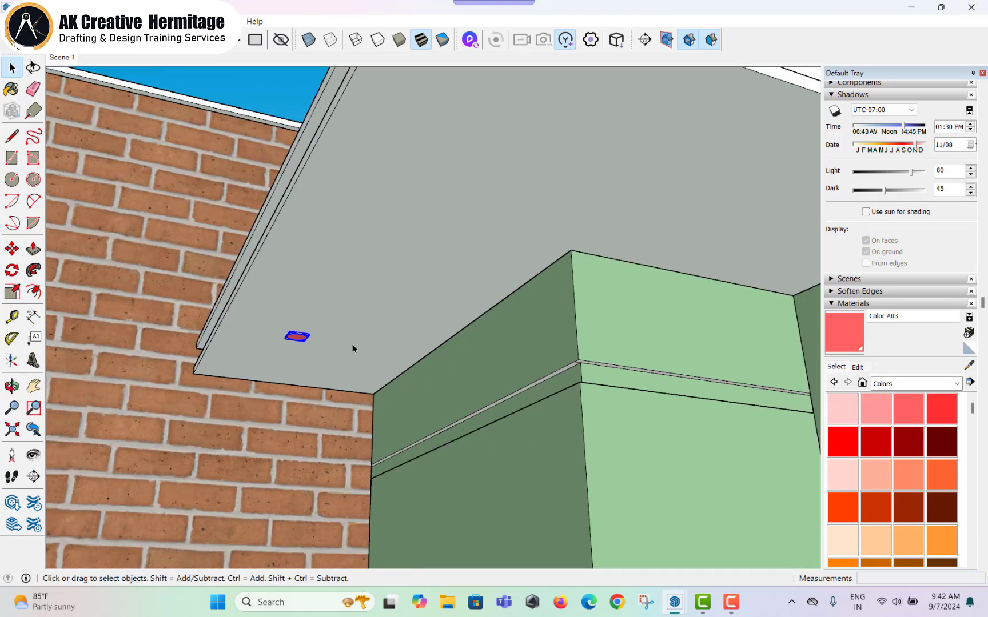
scroll(319, 365, down, 3)
key(m)
key(ctrl)
click(309, 345)
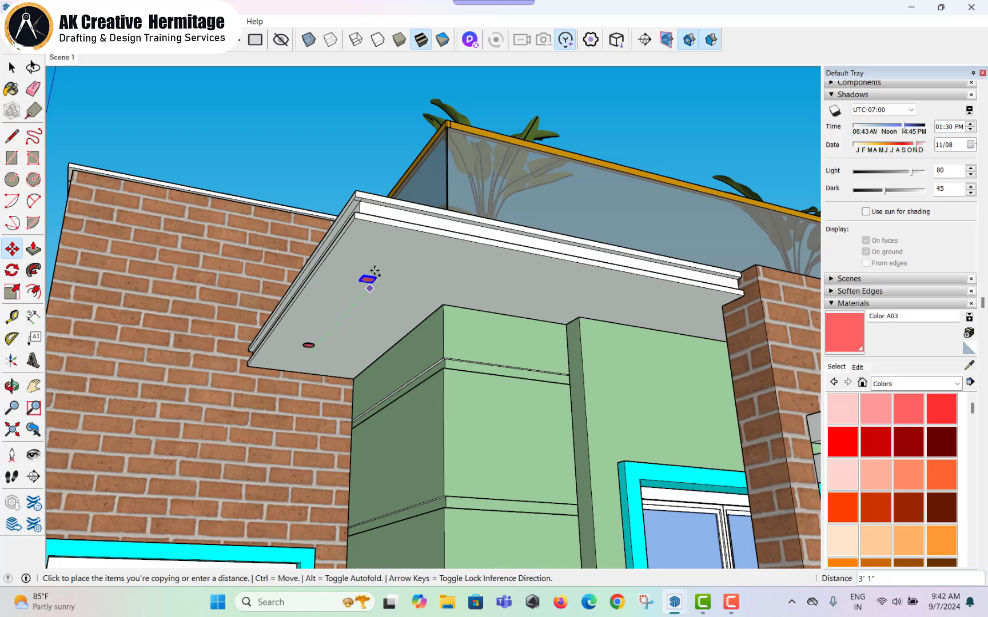
click(381, 265)
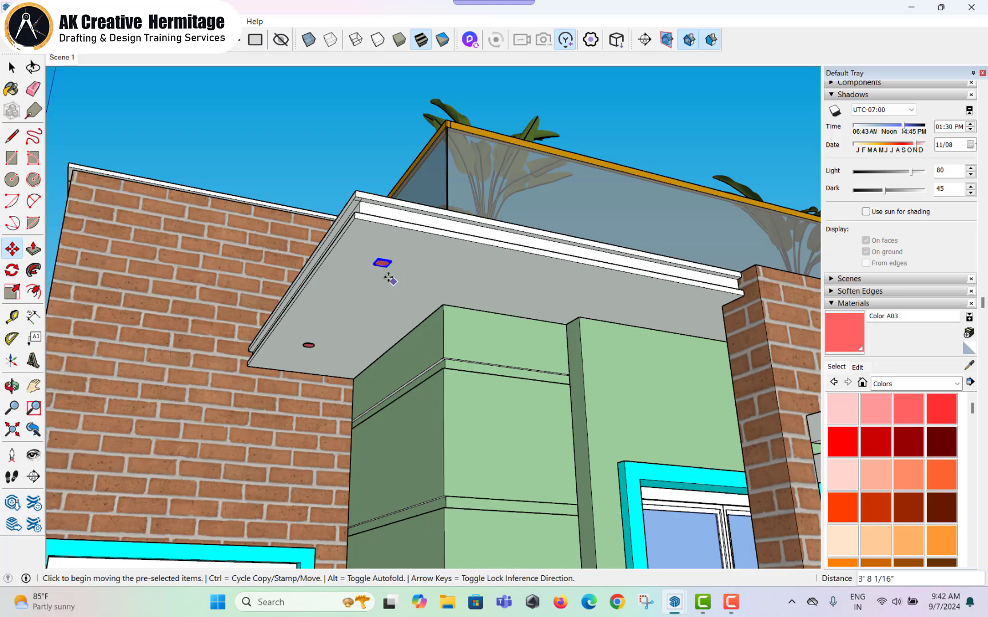
click(388, 278)
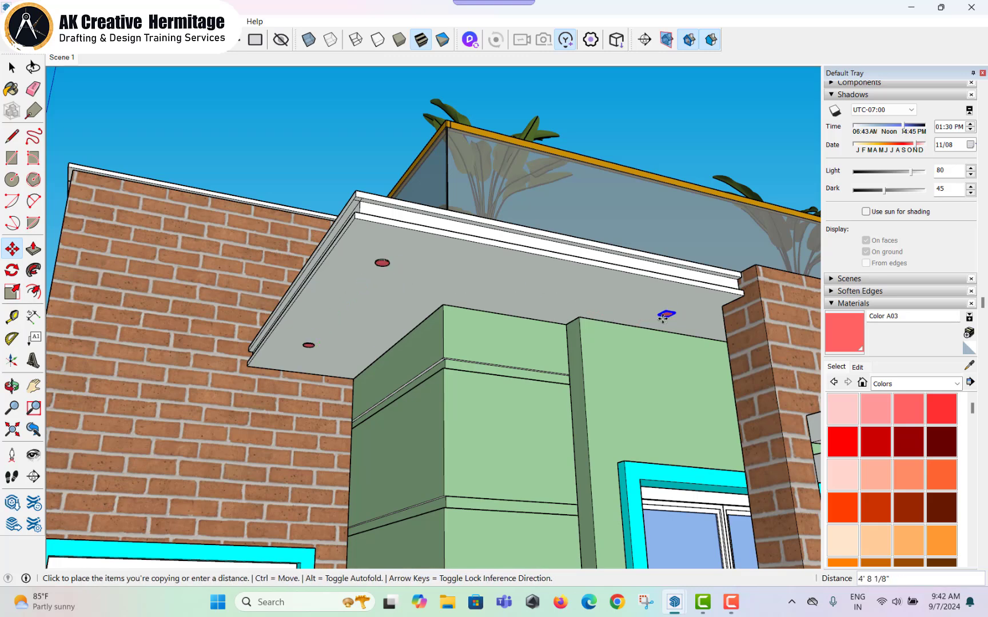
click(664, 316)
mouse_move(663, 316)
middle_down()
mouse_move(495, 258)
mouse_move(480, 263)
middle_up()
key(space)
- Copy one more red downlight circle to the far end of the soffit
scroll(447, 211, up, 3)
scroll(412, 197, up, 3)
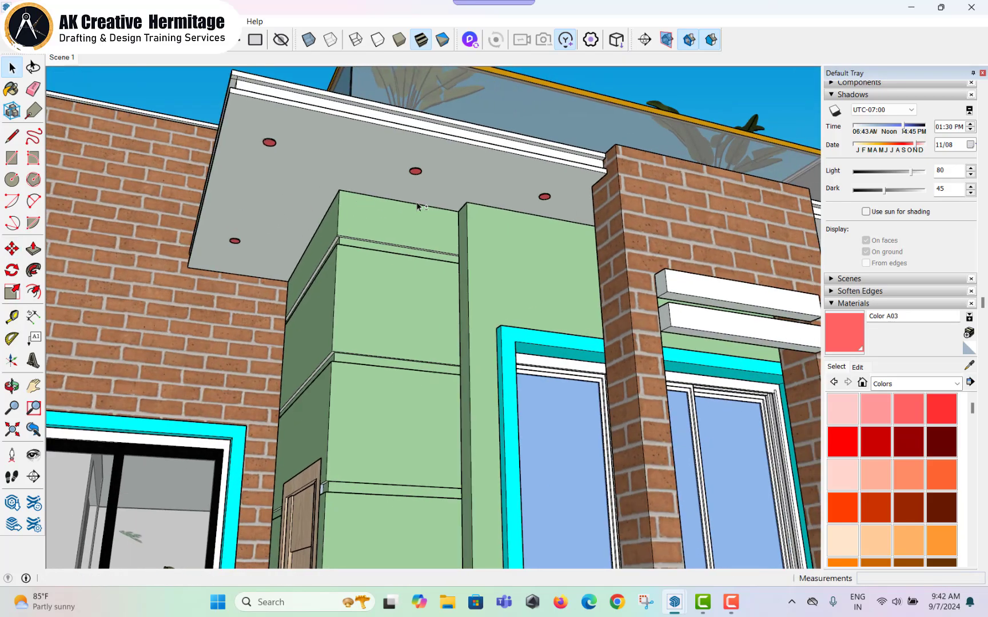
scroll(377, 185, up, 3)
scroll(348, 177, up, 2)
click(365, 197)
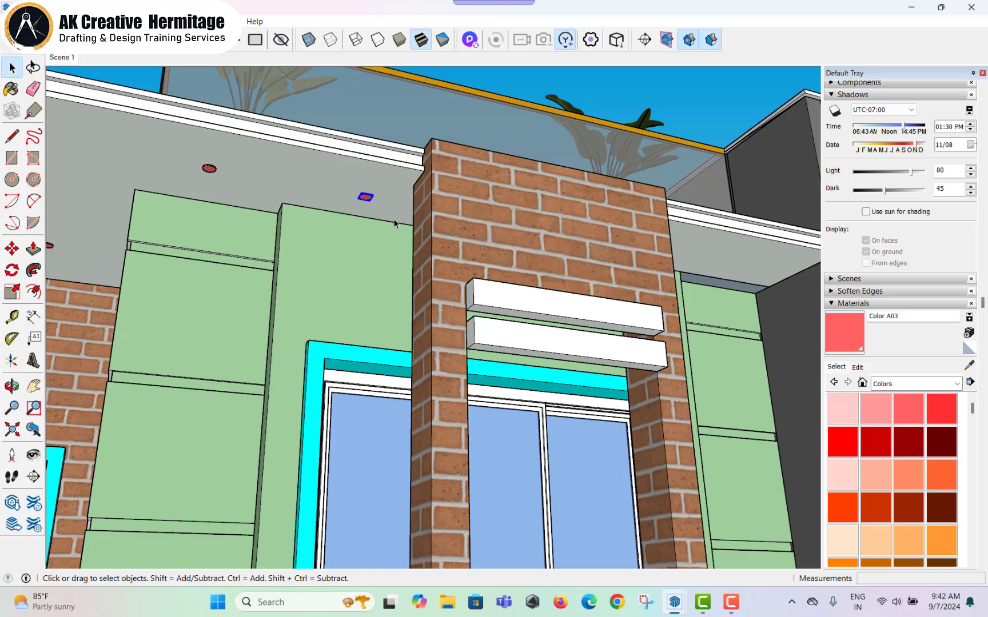
key(m)
key(ctrl)
click(365, 197)
click(738, 260)
key(space)
scroll(738, 261, down, 5)
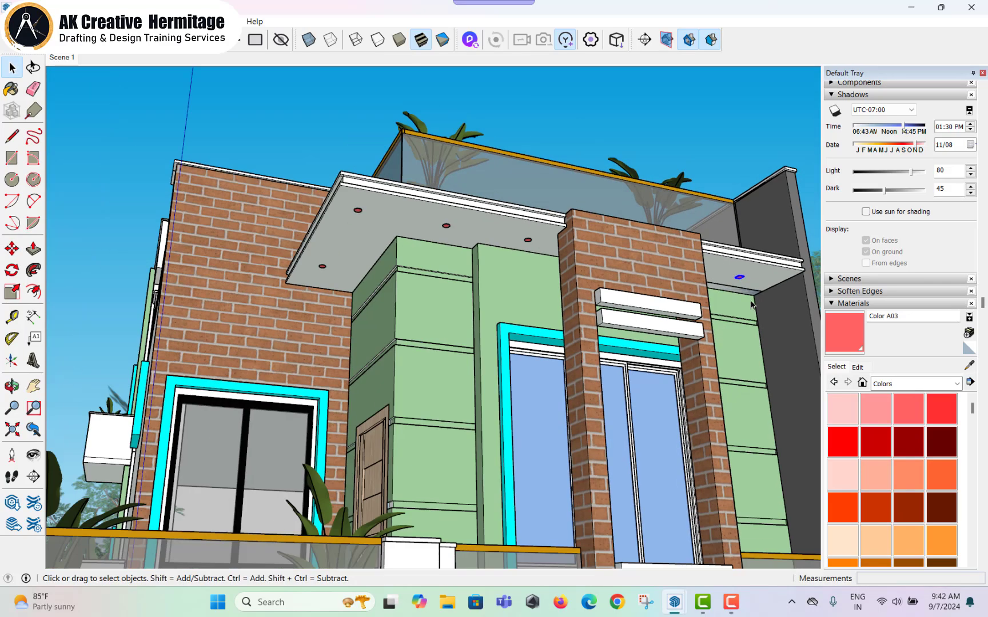
- Look up at the soffit lights and go to Extensions for the V-Ray Asset Editor
middle_drag(739, 261, 499, 281)
scroll(420, 227, up, 5)
scroll(421, 226, up, 2)
scroll(421, 226, up, 2)
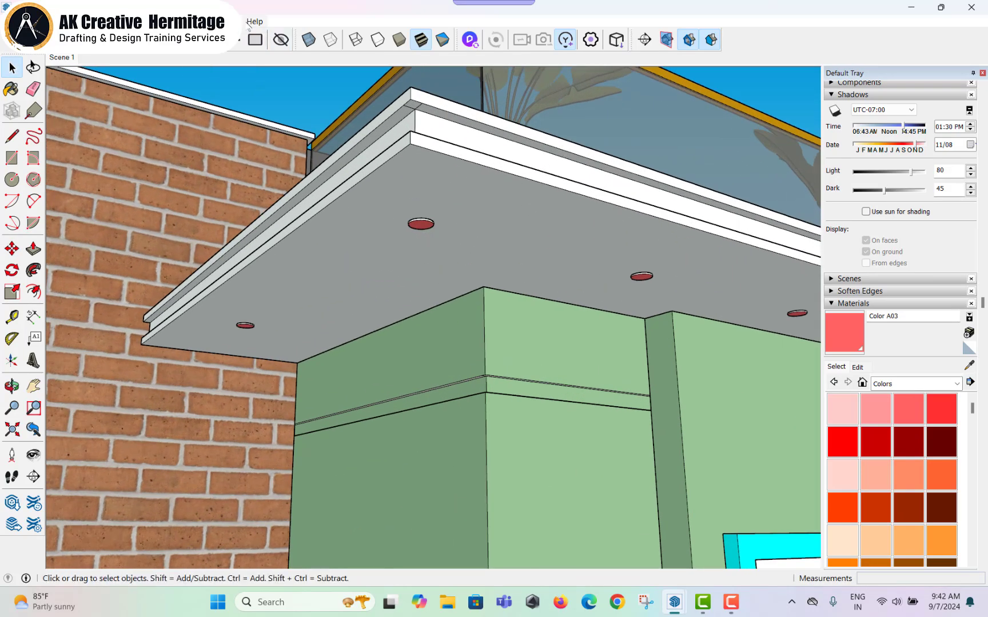
click(226, 21)
- Open the V-Ray material editor's Emissive library and enter the soffit circle component
click(366, 81)
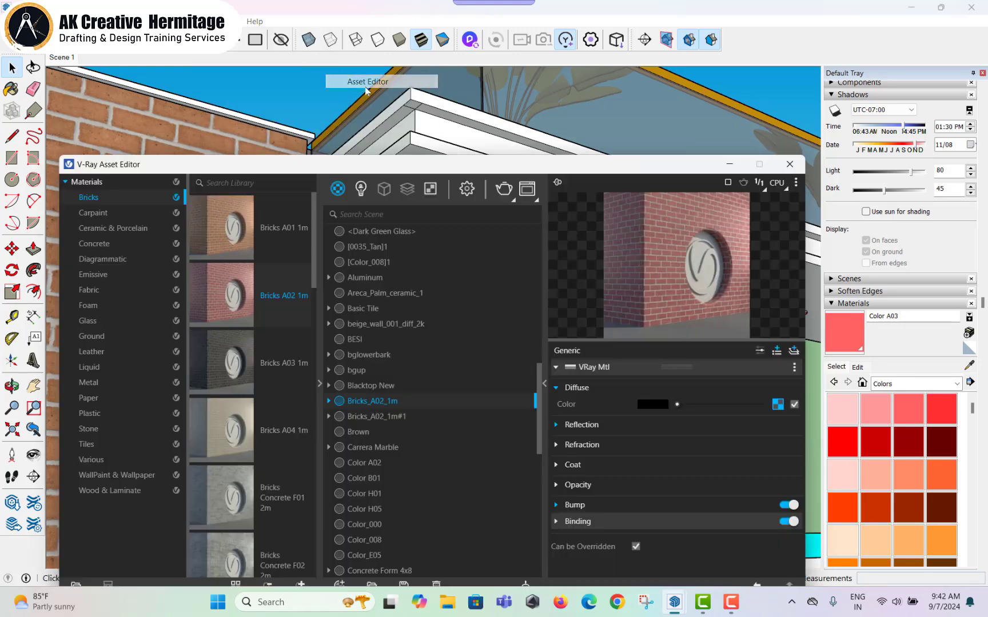
drag(431, 167, 899, 92)
click(571, 193)
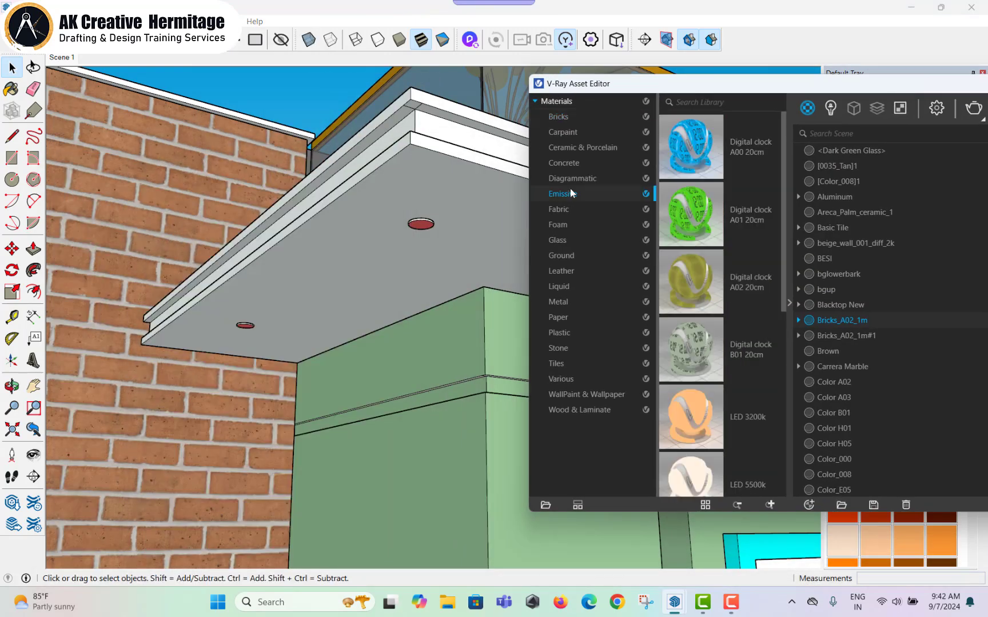
scroll(383, 220, up, 2)
scroll(366, 200, up, 2)
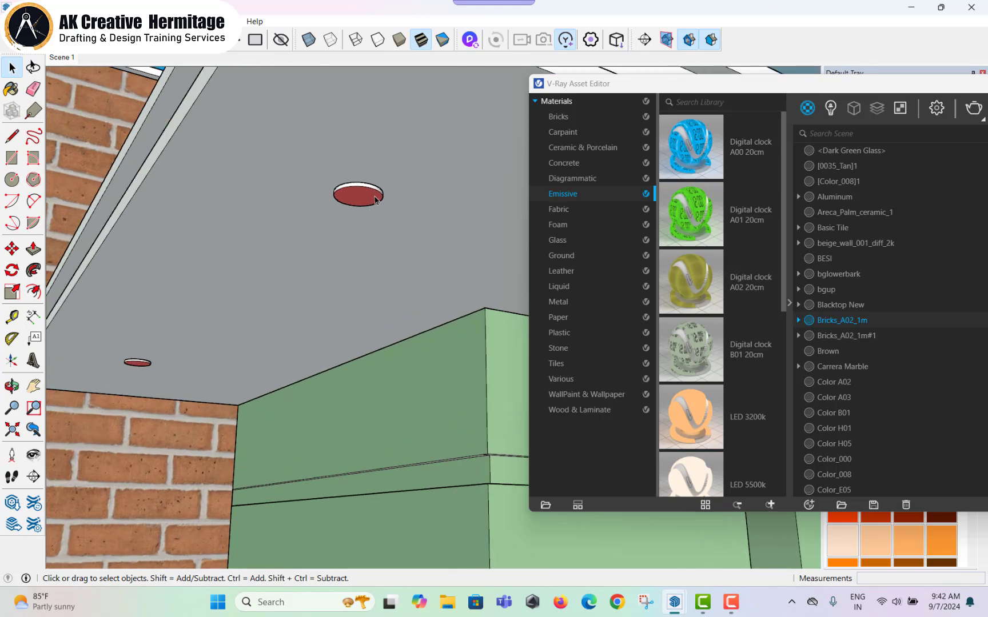
double_click(363, 198)
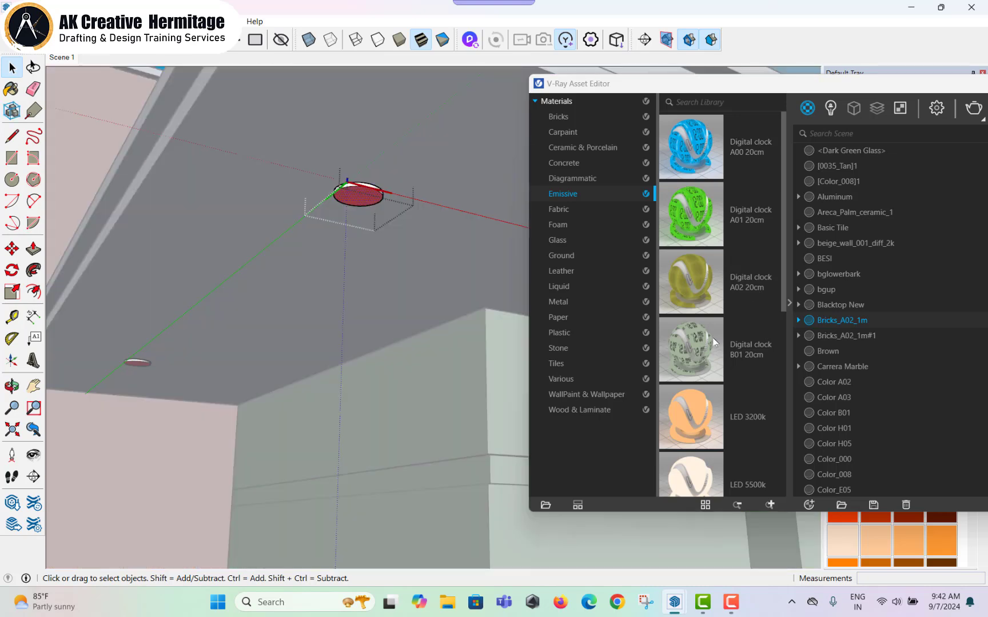
scroll(714, 342, down, 3)
- Add LED 8000k to the scene materials with white colour and intensity 100
right_click(704, 296)
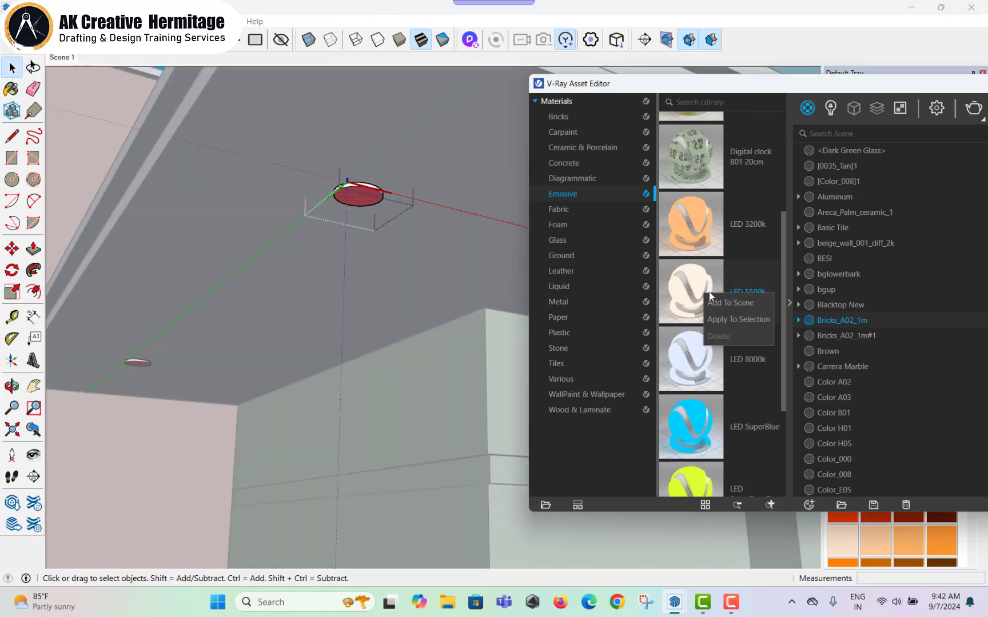
right_click(701, 350)
click(726, 355)
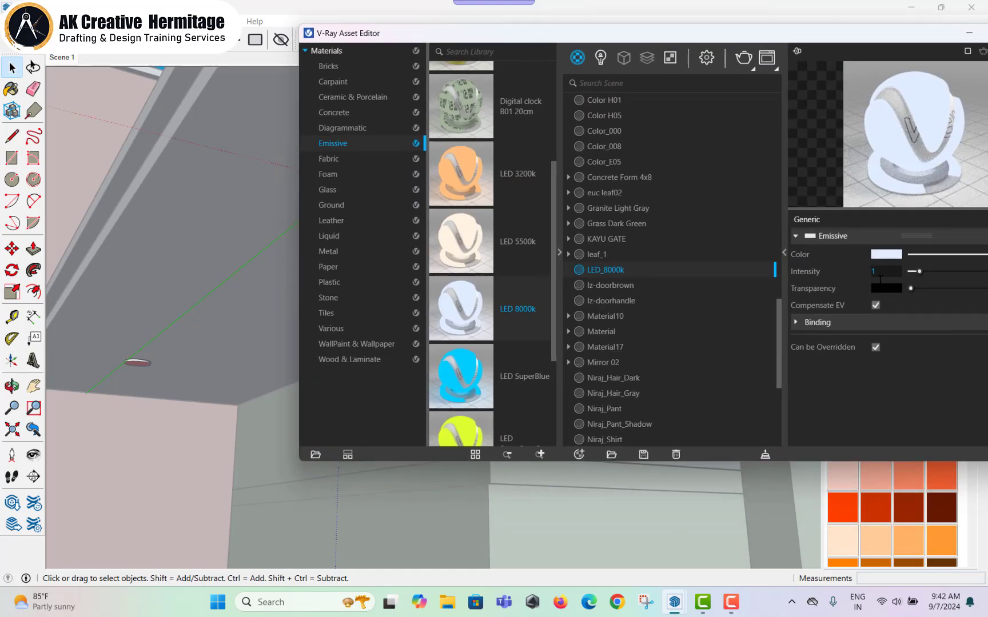
click(886, 254)
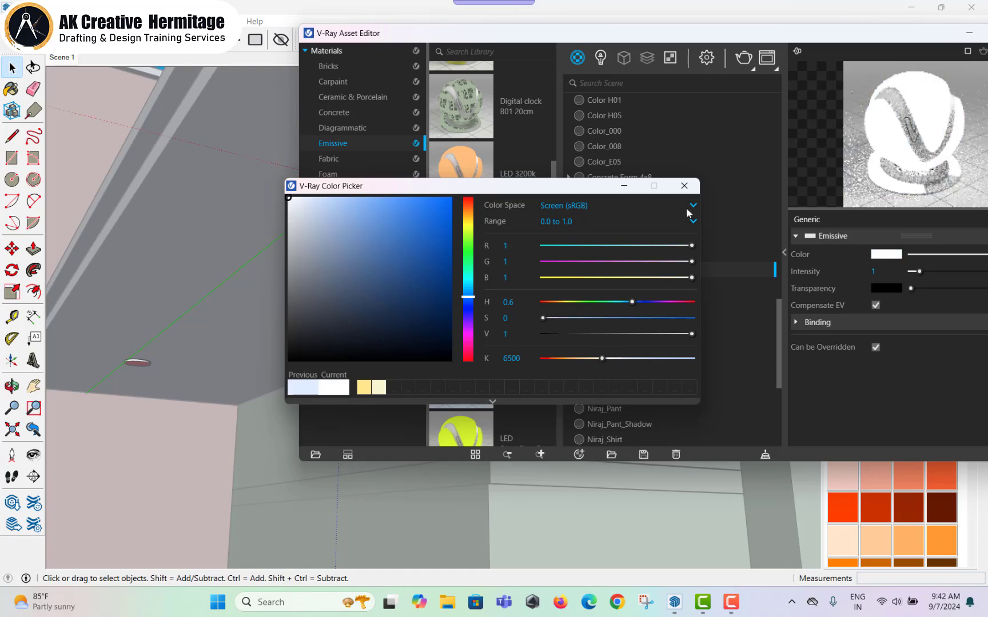
click(684, 185)
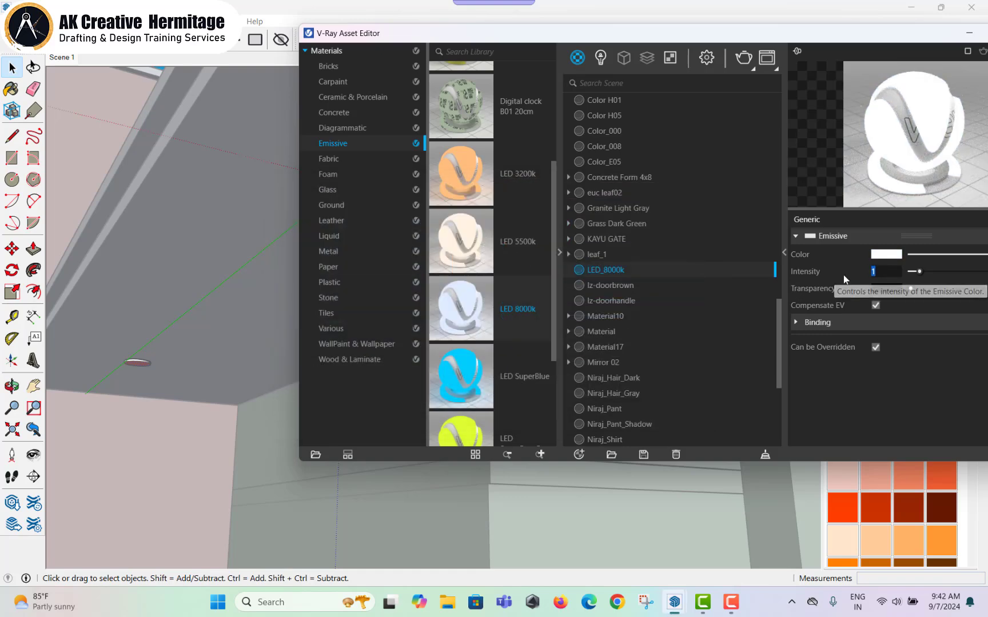
text(100)
key(Return)
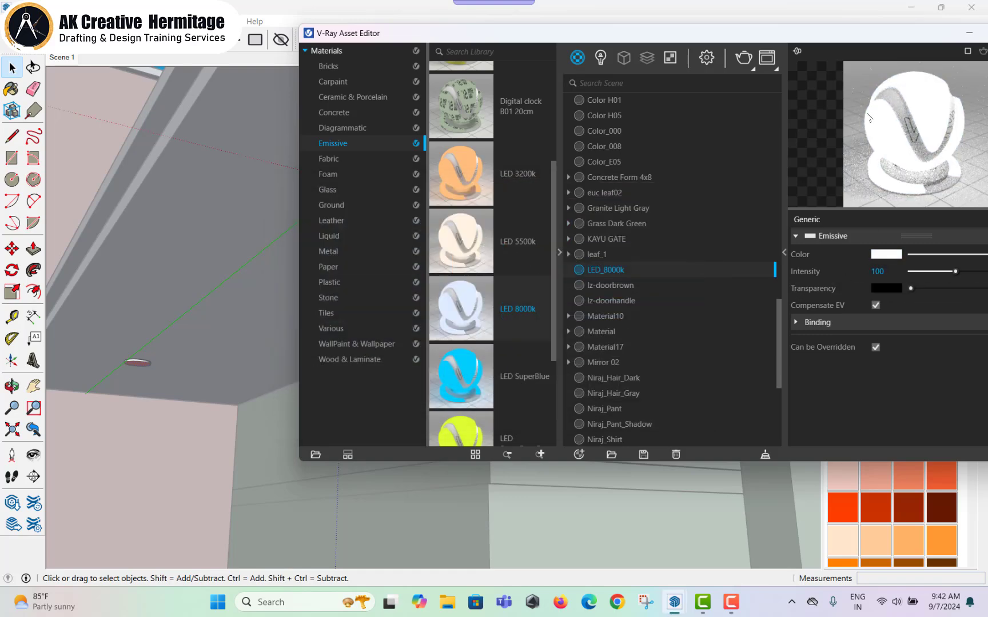
- Apply LED_8000k to the selected circle, then exit the component and view the whole facade
drag(733, 38, 864, 47)
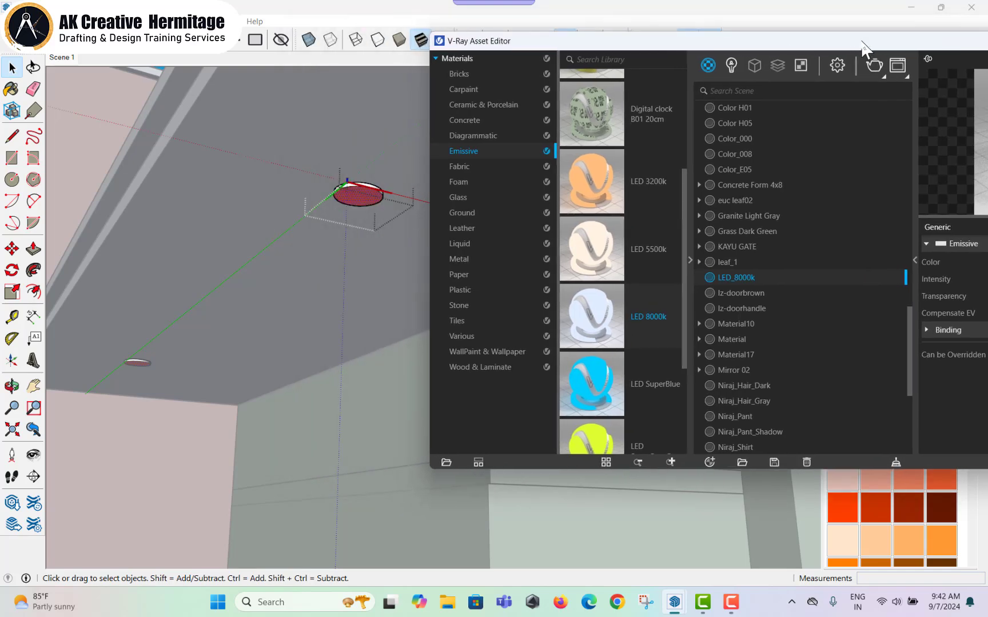
right_click(738, 277)
click(779, 300)
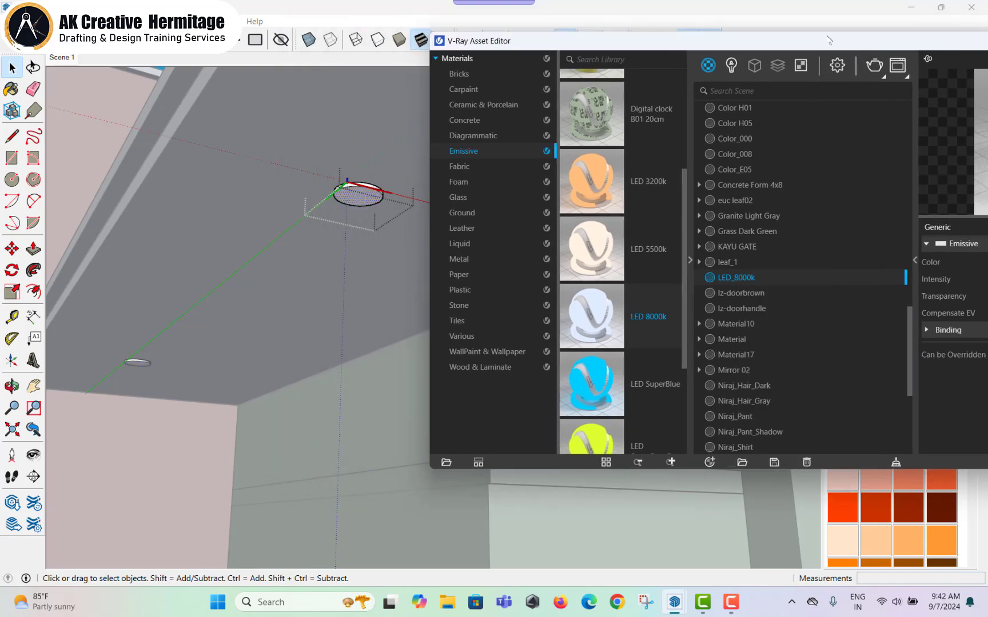
drag(829, 40, 525, 103)
click(471, 269)
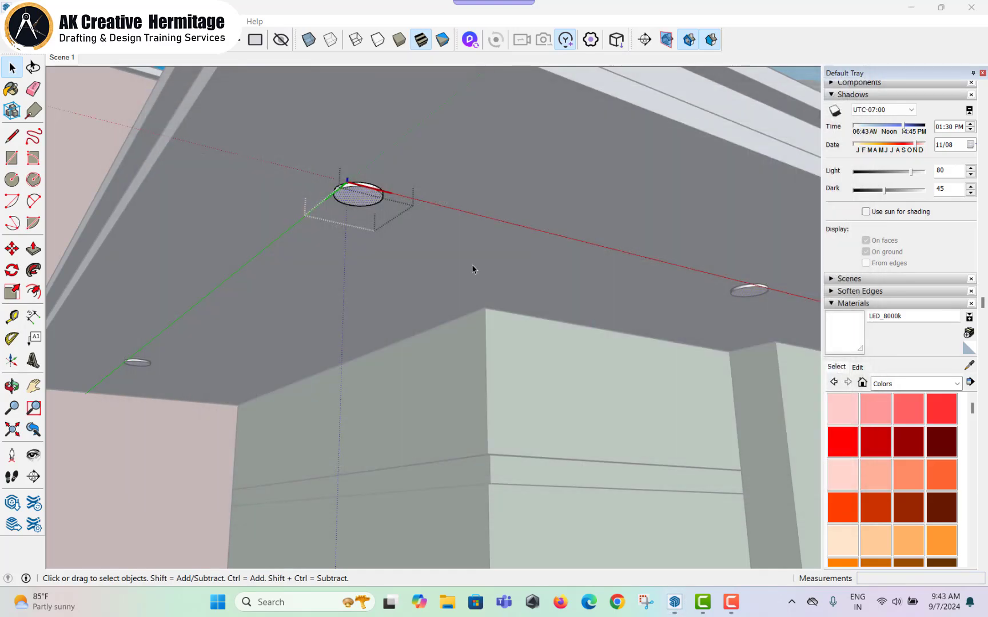
scroll(472, 264, down, 3)
click(497, 268)
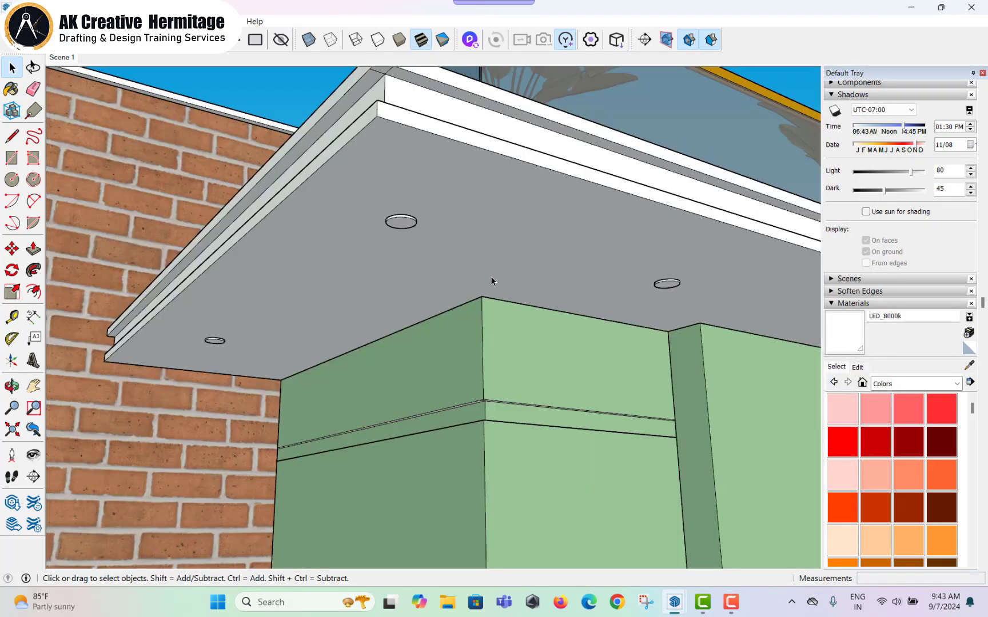
scroll(491, 276, down, 3)
middle_drag(461, 251, 519, 298)
scroll(475, 269, down, 3)
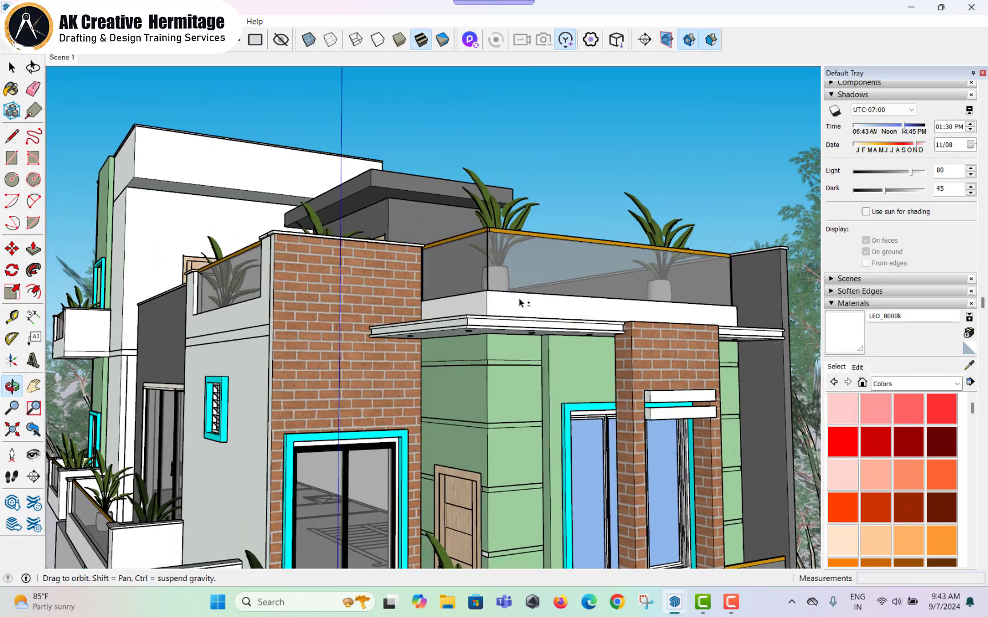
- Enter the rooftop glass parapet group and check its glass panels
scroll(523, 275, up, 3)
double_click(528, 252)
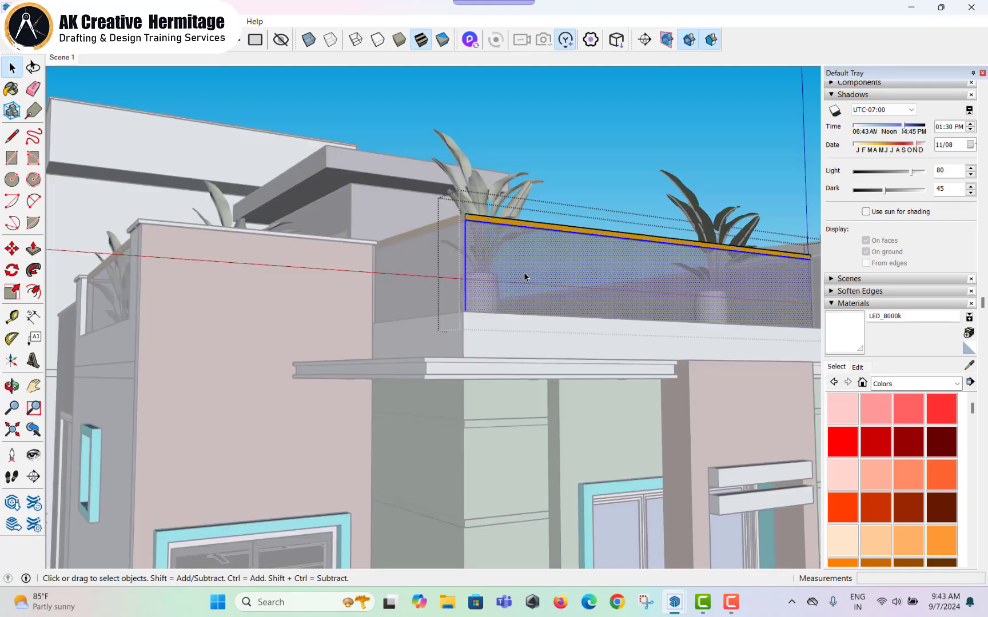
click(451, 267)
click(513, 264)
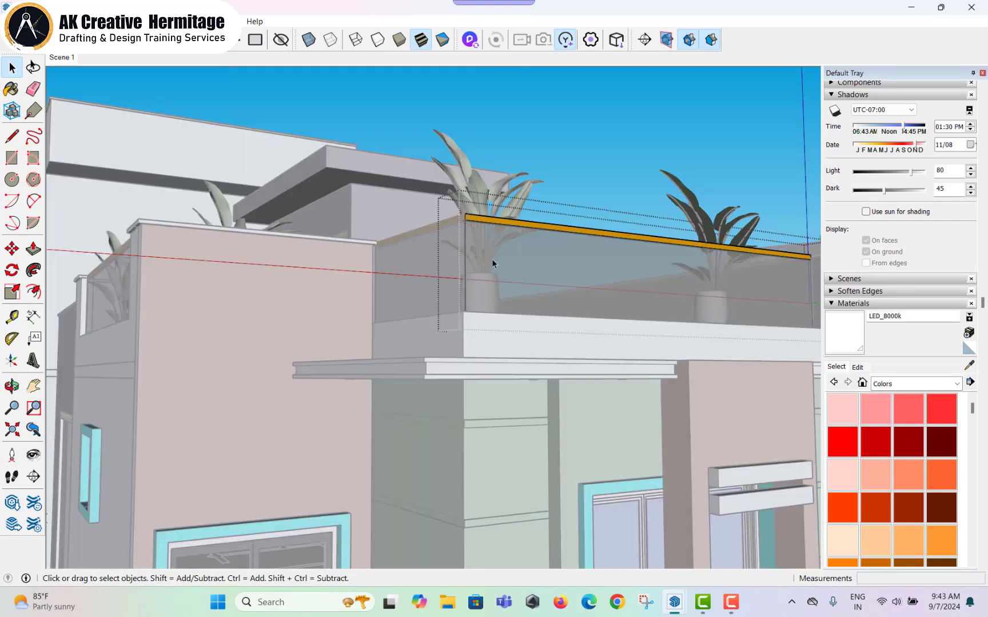
- Browse the V-Ray material editor's Glass library down to Glass Window CementGrey
click(244, 21)
click(352, 82)
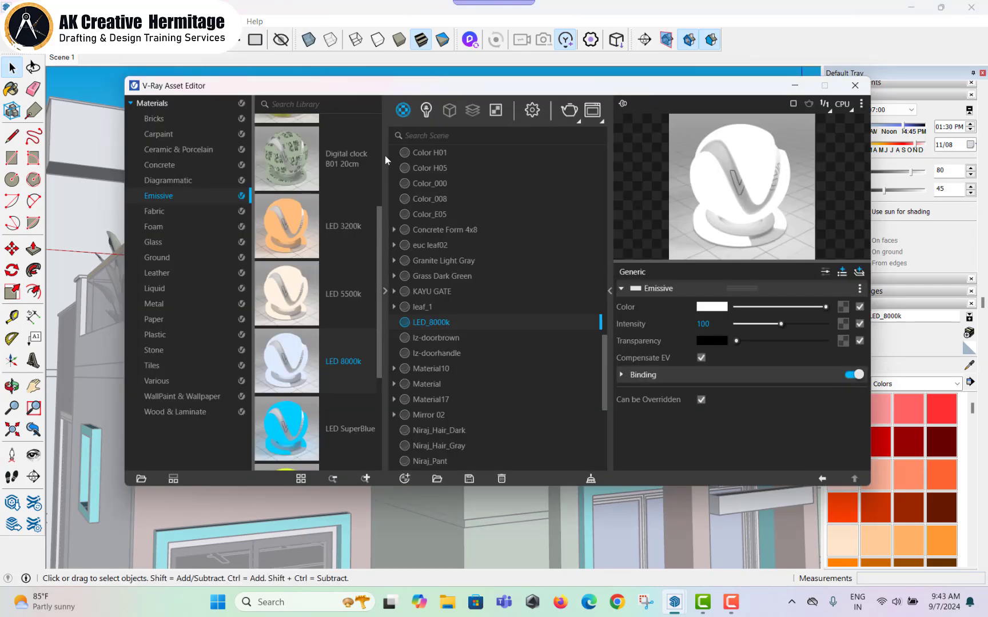
click(161, 242)
scroll(293, 305, down, 2)
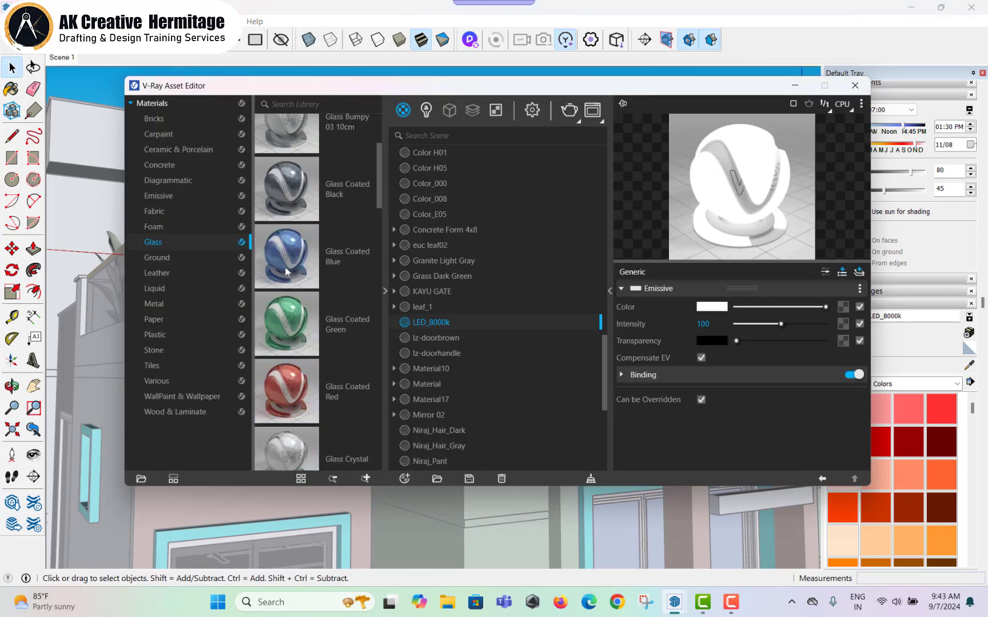
scroll(293, 305, down, 3)
scroll(296, 315, down, 1)
scroll(295, 315, down, 3)
scroll(294, 314, down, 3)
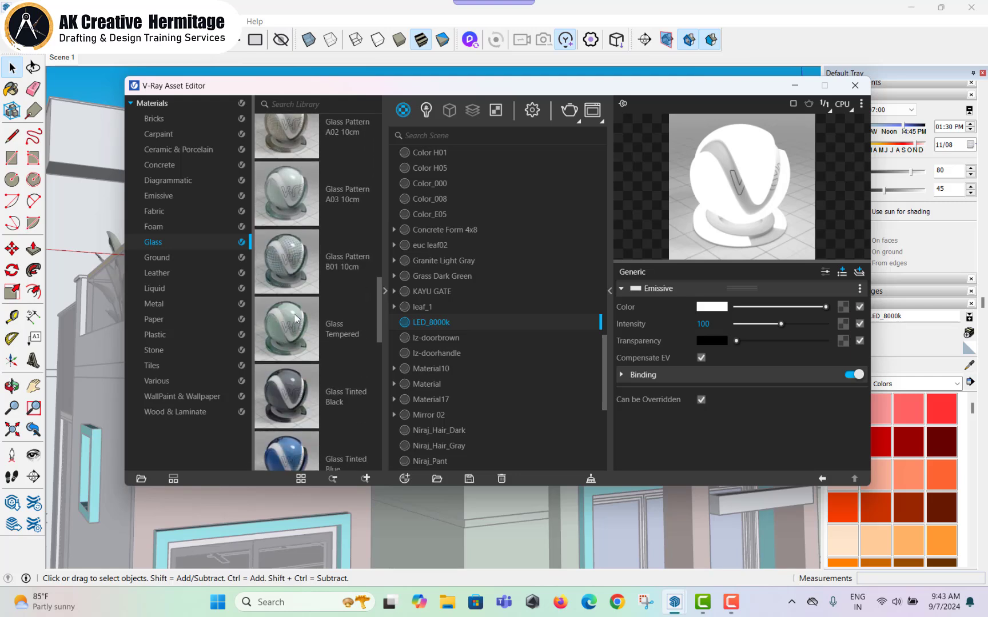
scroll(302, 333, down, 3)
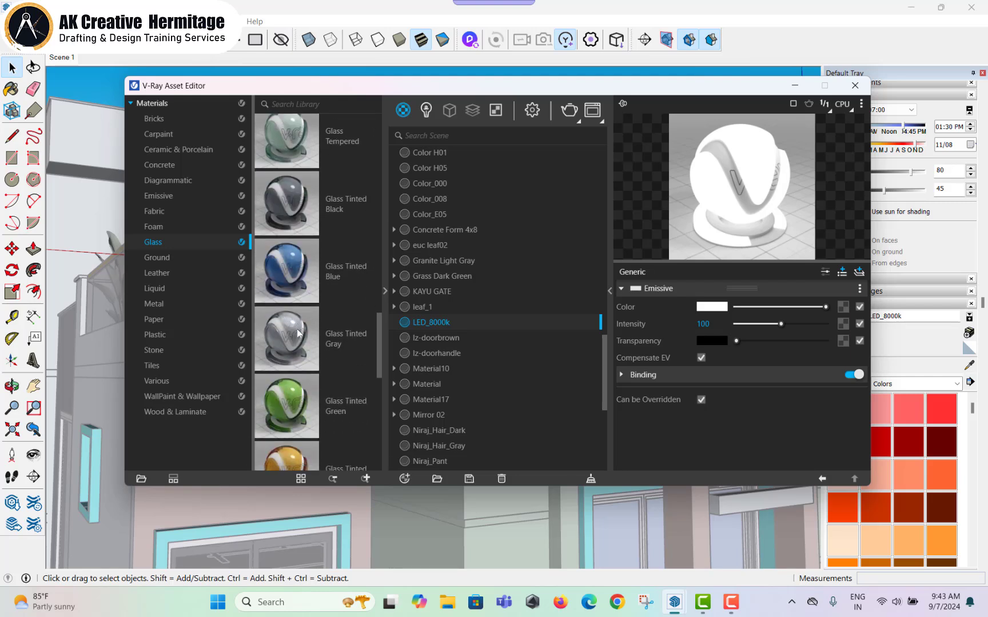
scroll(298, 334, down, 3)
- Add Glass Window CementGrey to the scene and apply it to the railing
right_click(296, 333)
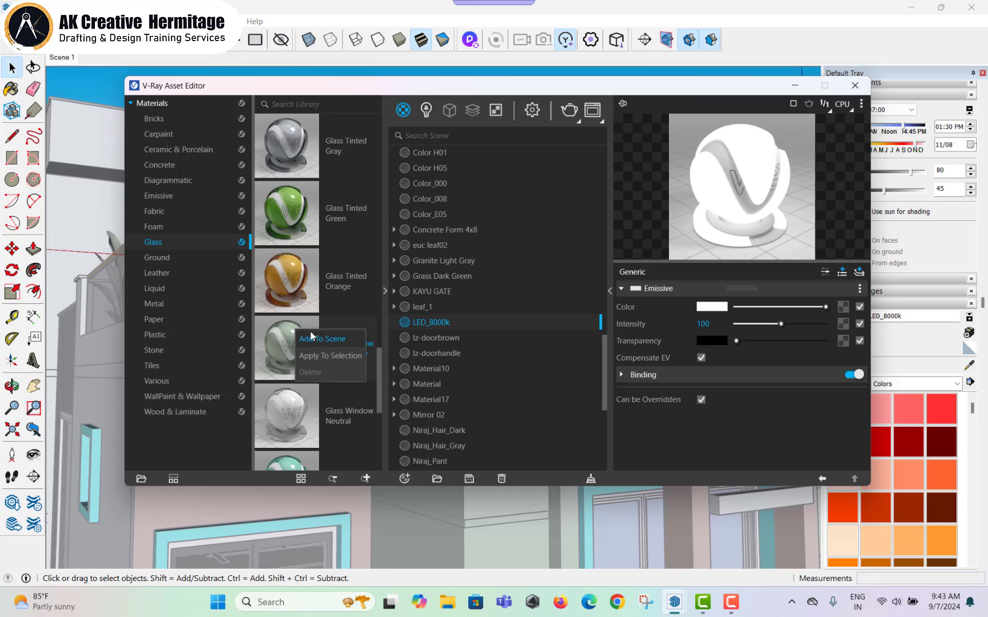
click(339, 341)
right_click(300, 335)
click(343, 355)
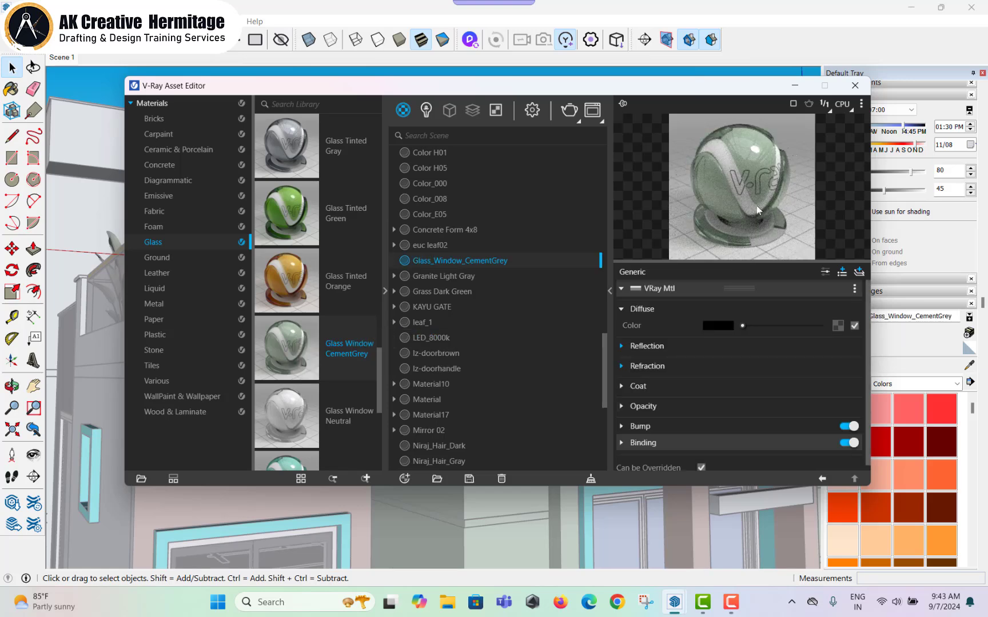
click(855, 85)
- Paint the long glass railing panel with the CementGrey glass
click(416, 273)
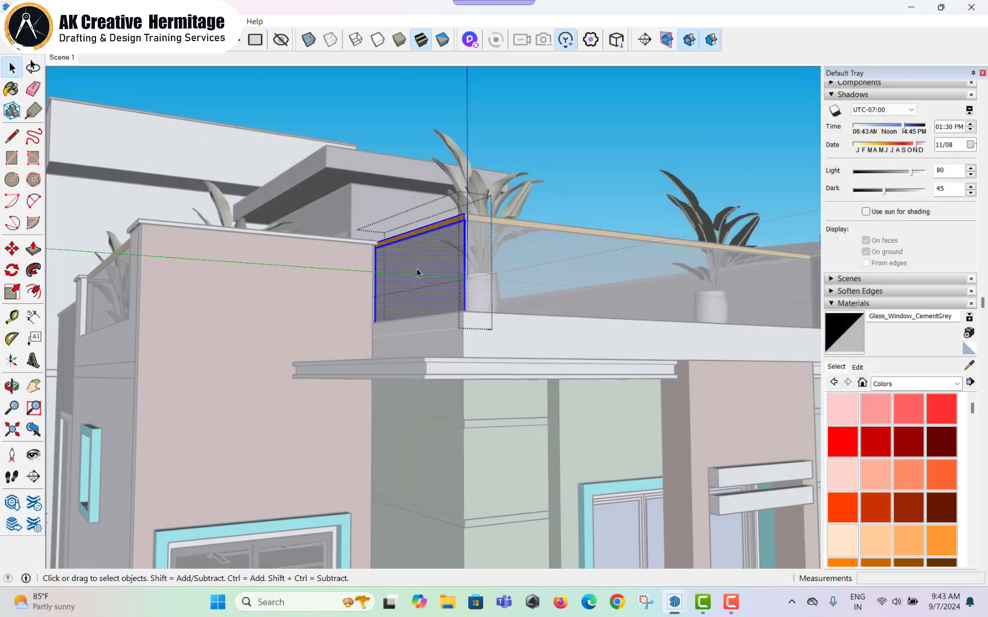
click(223, 21)
click(508, 275)
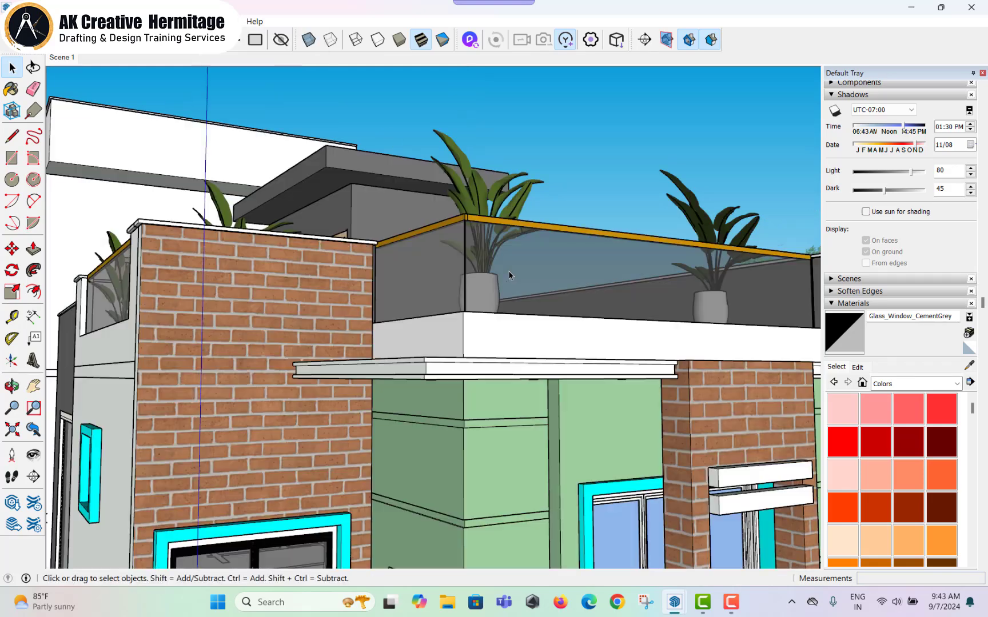
double_click(653, 294)
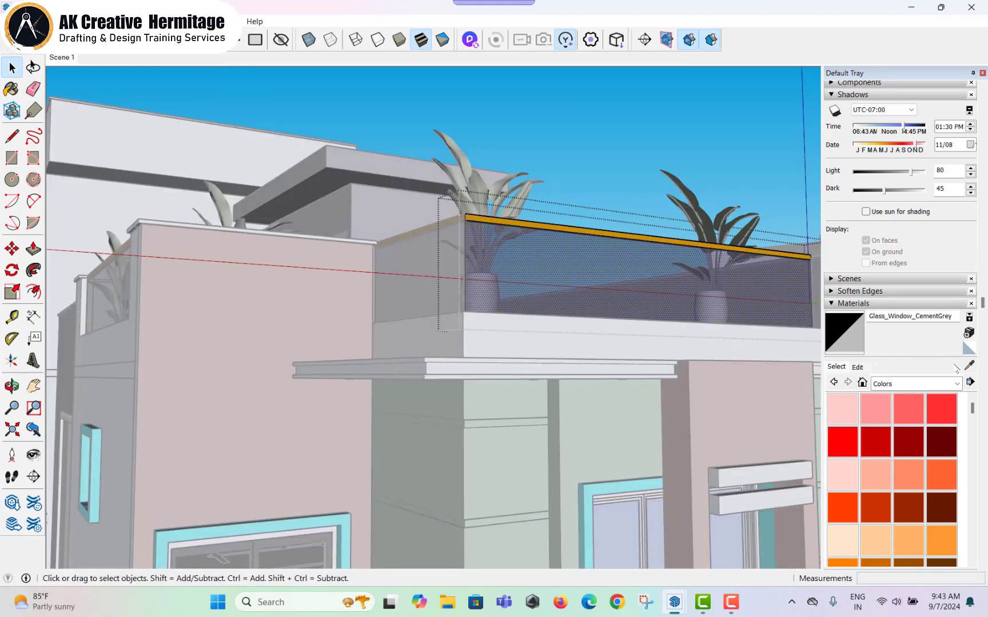
click(840, 328)
click(453, 256)
key(space)
- Paint the small left glass panel with the darker glass and orbit out to the whole house
double_click(448, 258)
key(b)
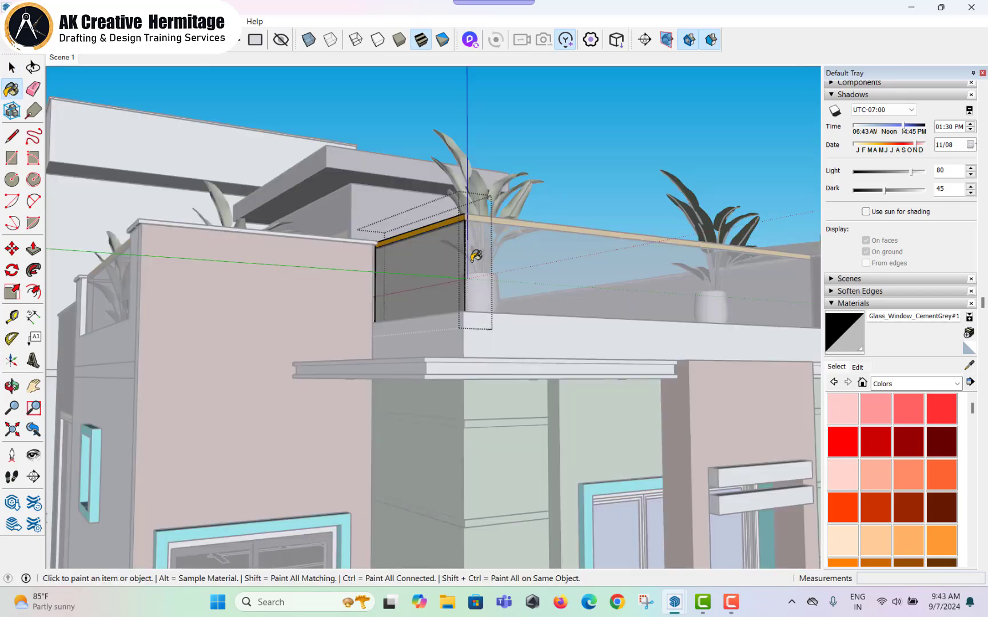
click(475, 256)
key(space)
scroll(475, 255, down, 5)
mouse_move(475, 256)
middle_down()
mouse_move(484, 249)
mouse_move(574, 279)
middle_up()
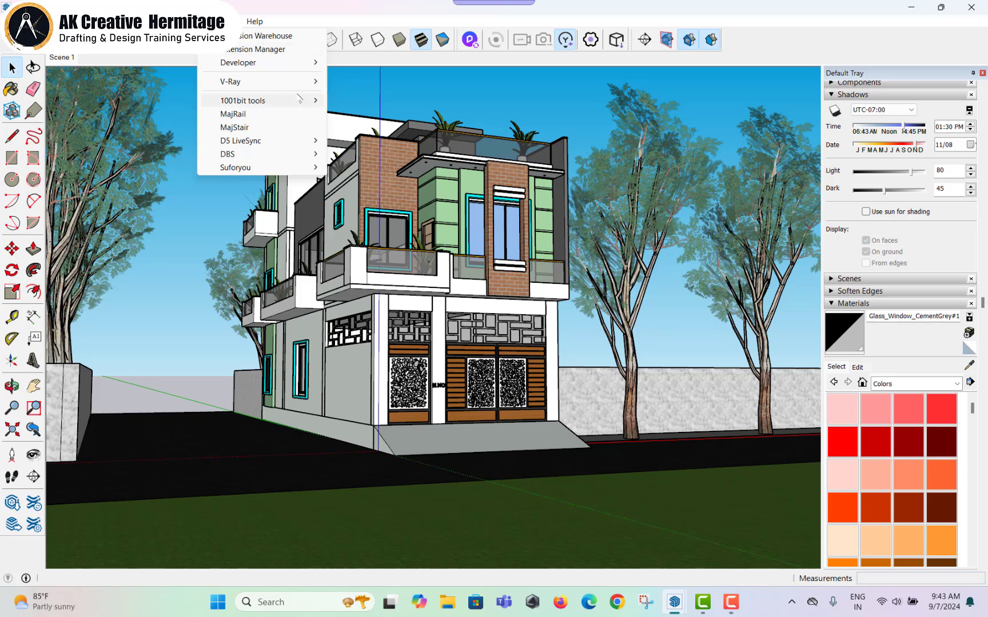
mouse_move(232, 81)
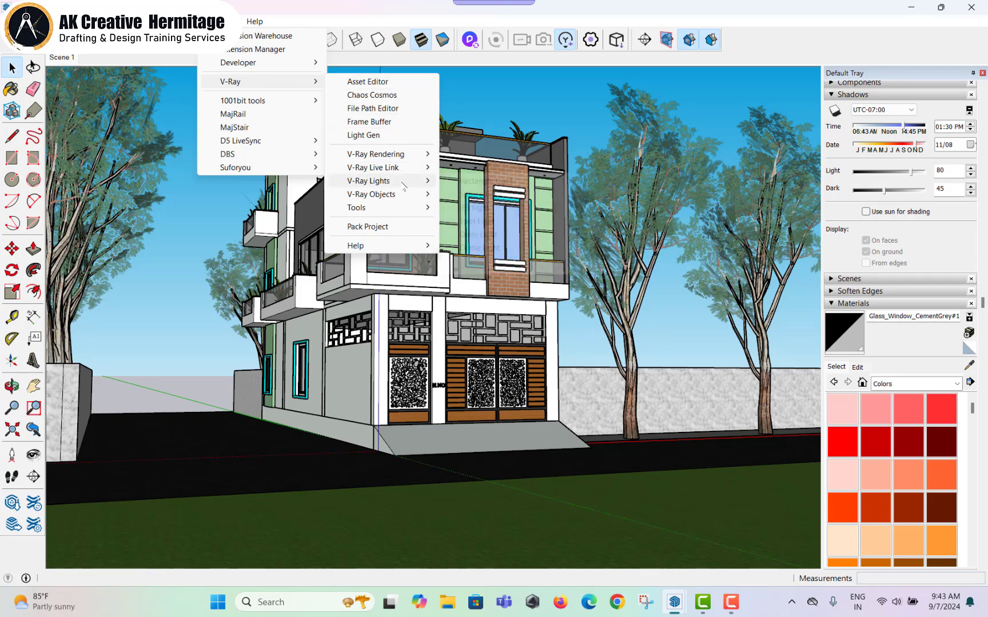
mouse_move(369, 180)
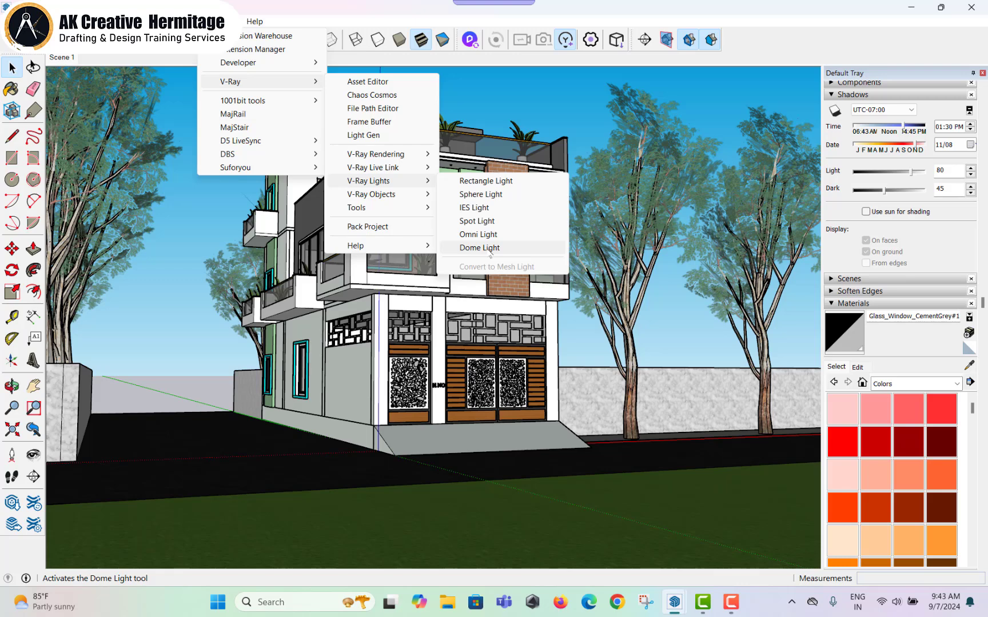
- Place a V-Ray dome light and show the Asset Editor's Lights list
click(479, 248)
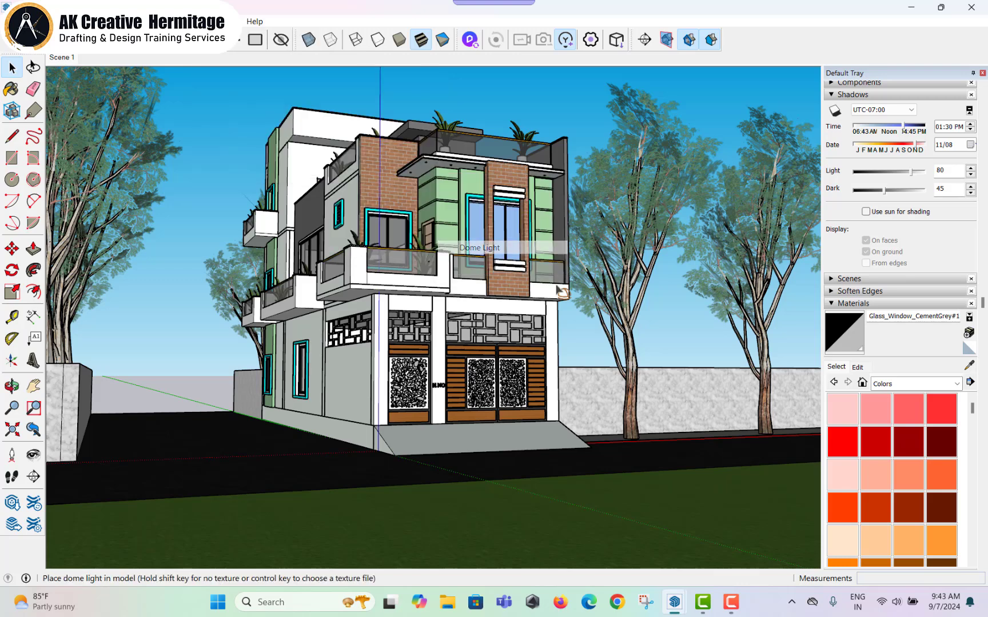
click(197, 426)
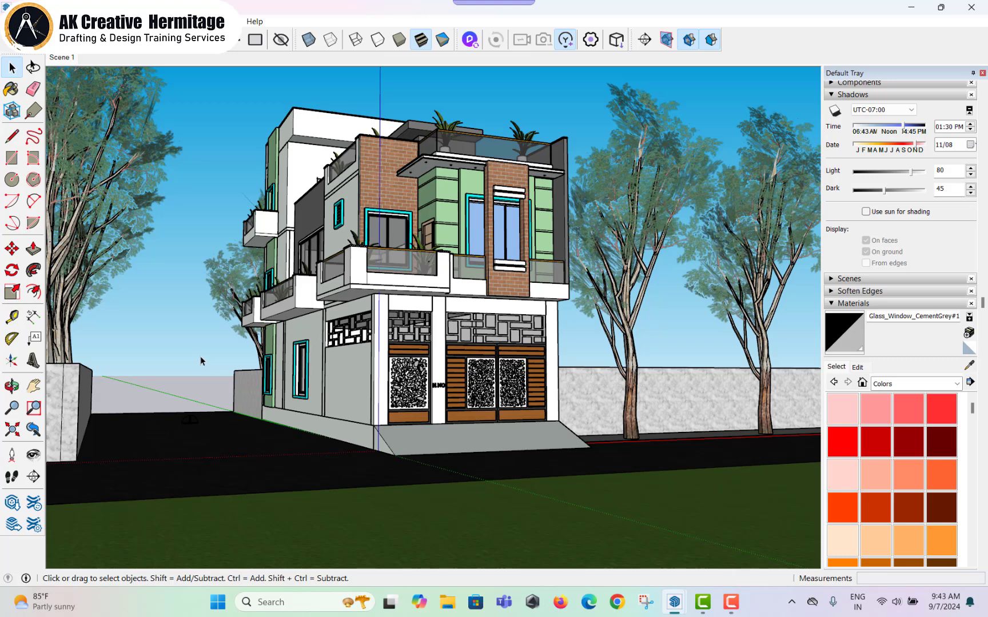
click(221, 21)
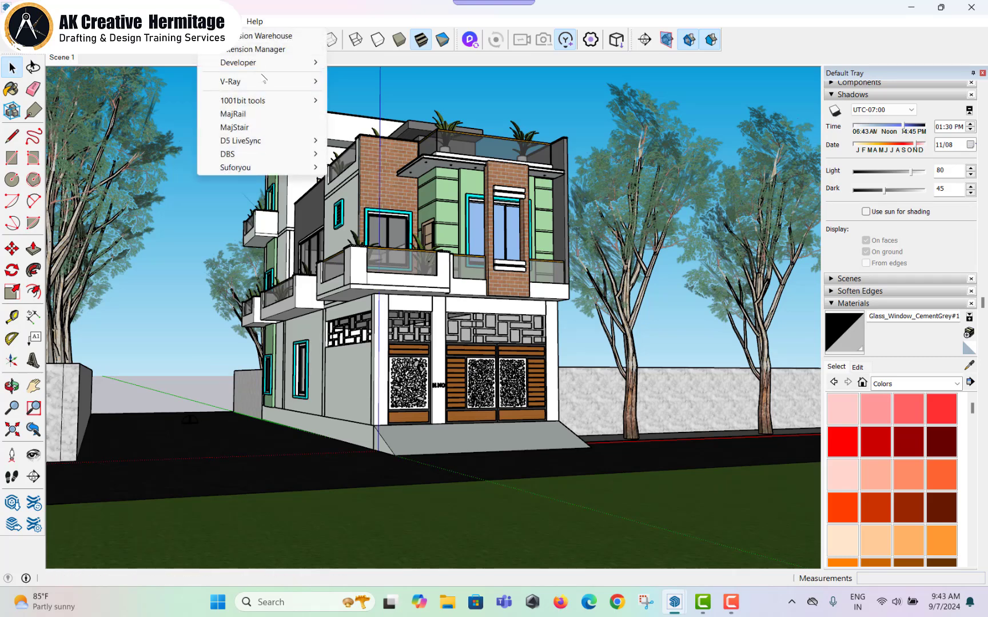
click(411, 87)
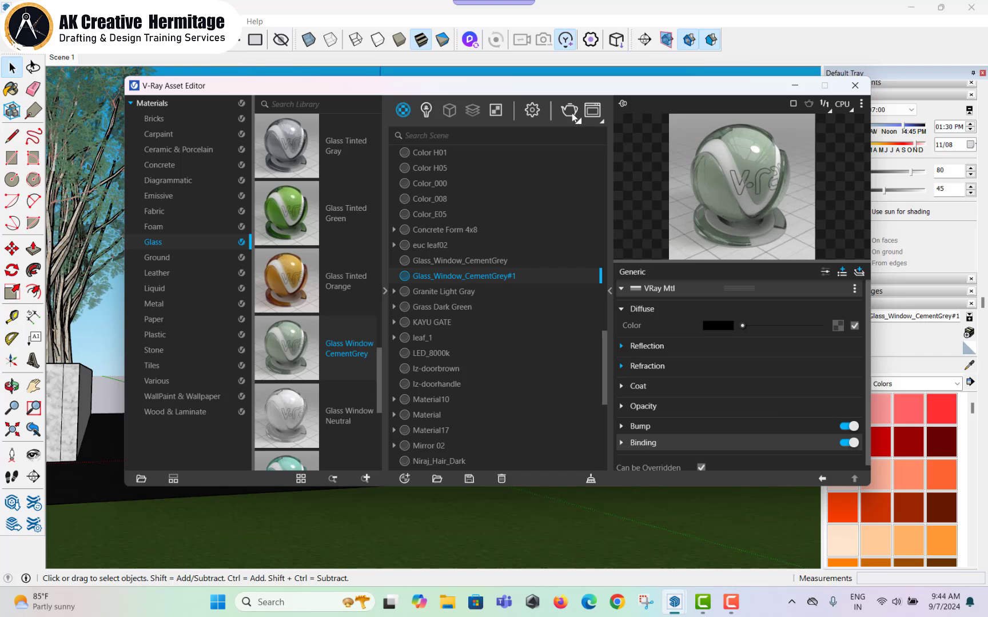
click(425, 110)
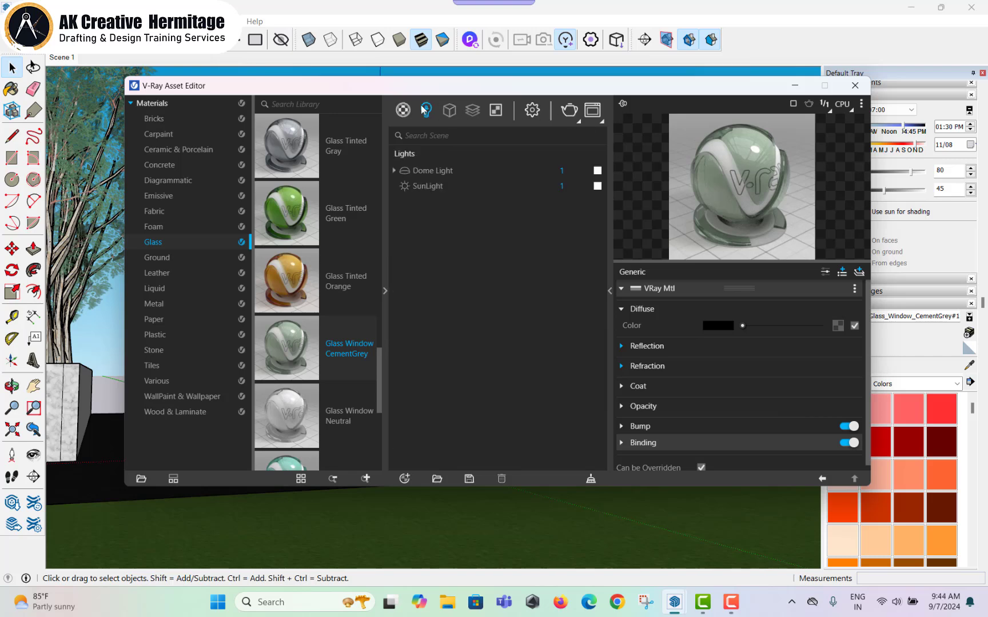
- Toggle SunLight's Custom Orientation on and off, then start a test render
click(468, 188)
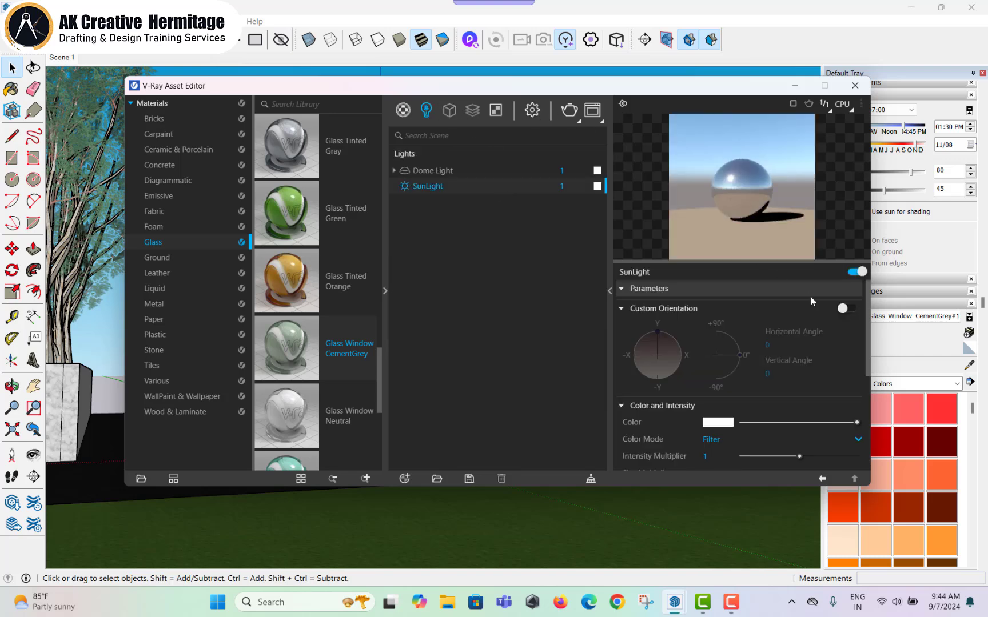
click(844, 309)
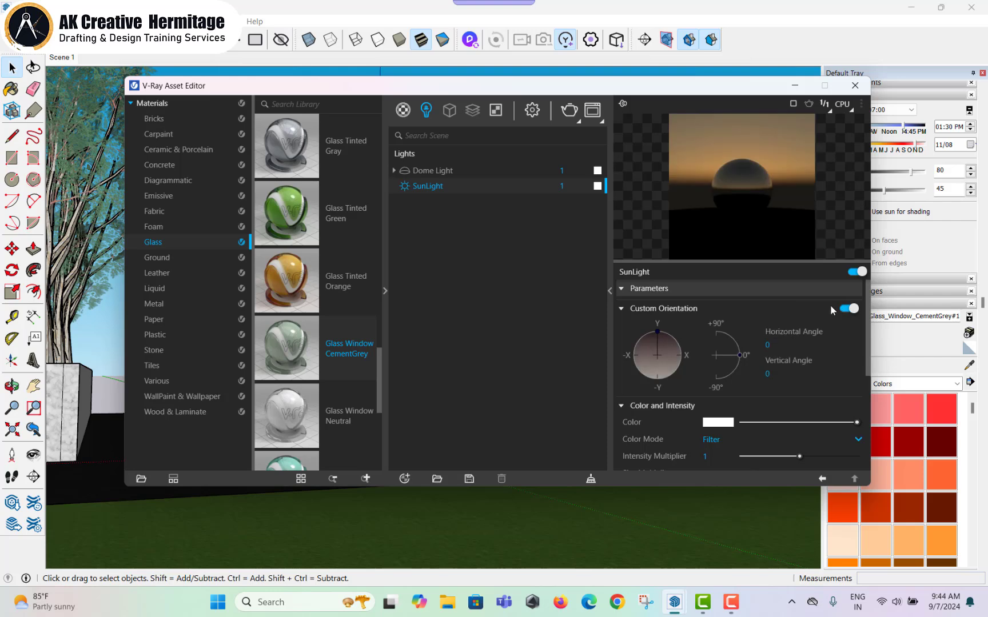
click(848, 309)
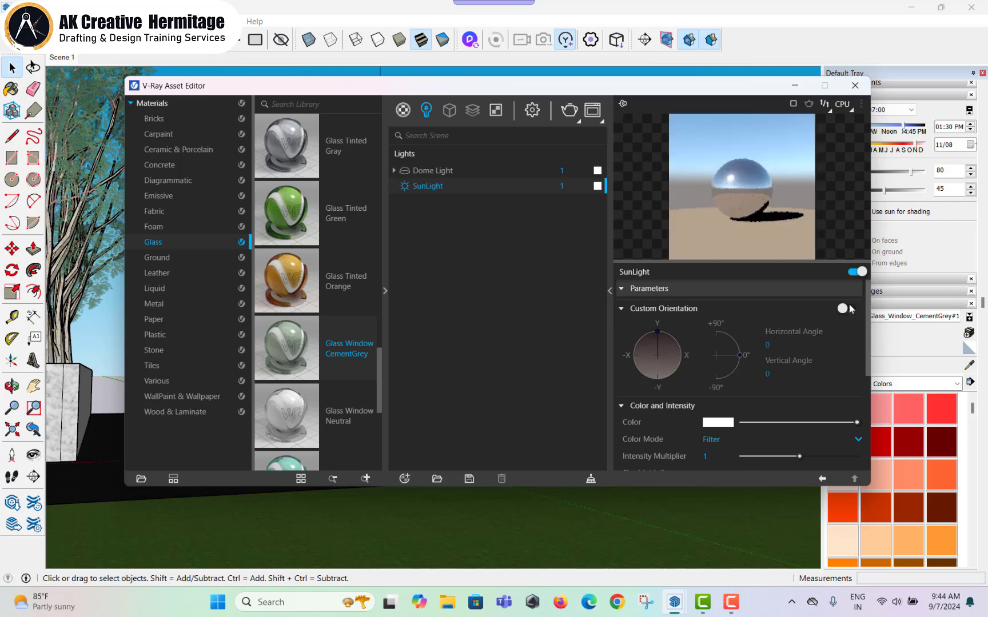
click(571, 110)
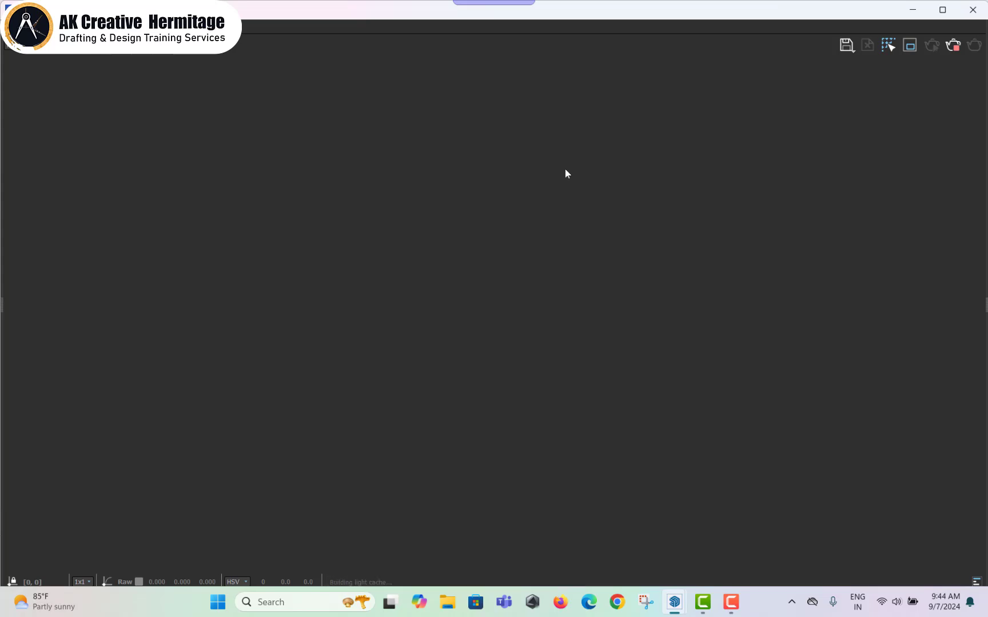
- Stop the test render and close the frame buffer and Asset Editor
scroll(416, 242, up, 2)
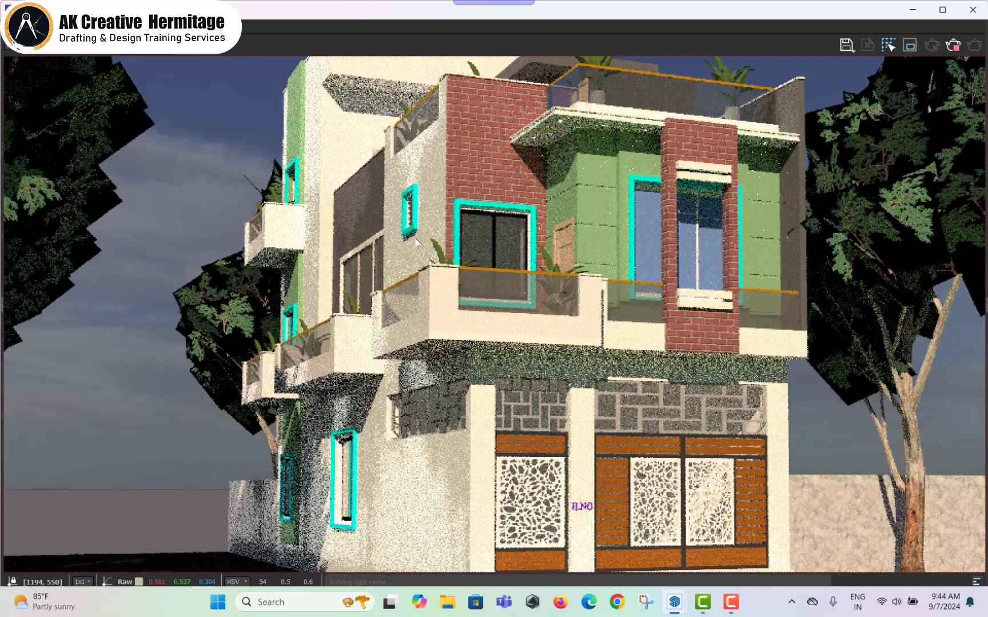
scroll(418, 252, down, 2)
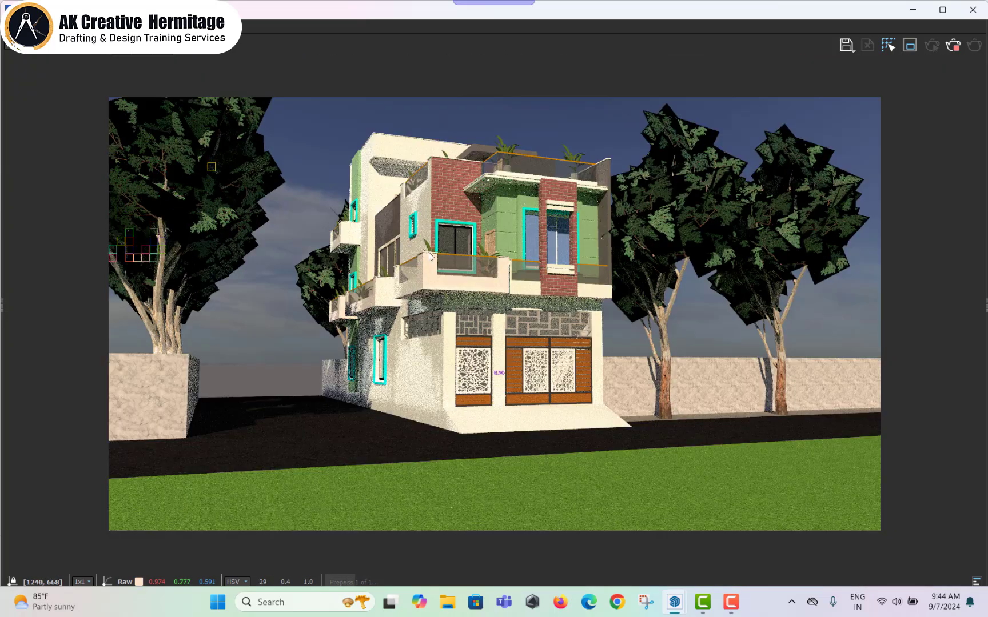
click(954, 45)
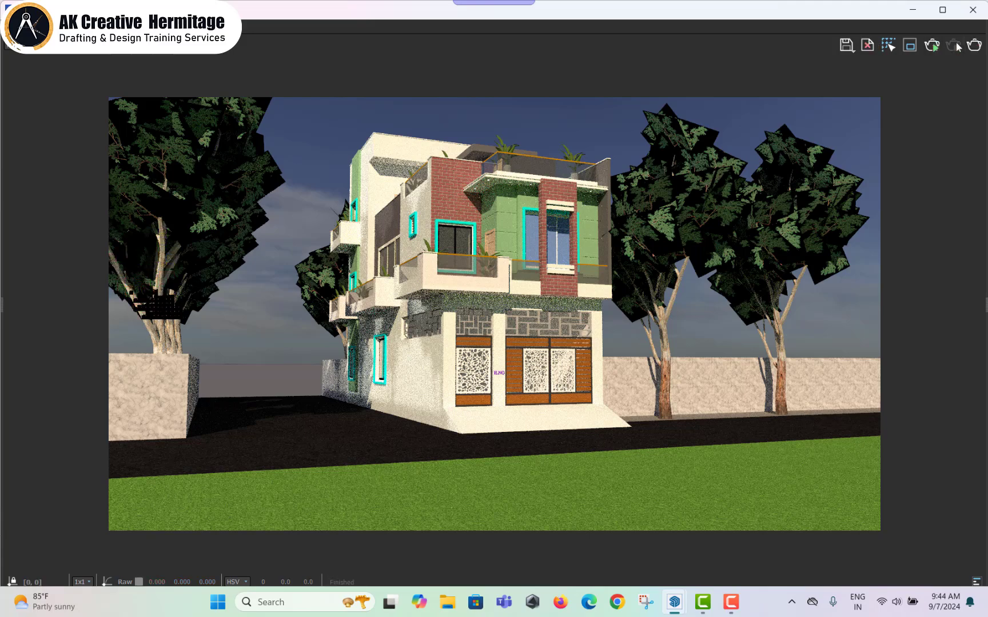
click(972, 9)
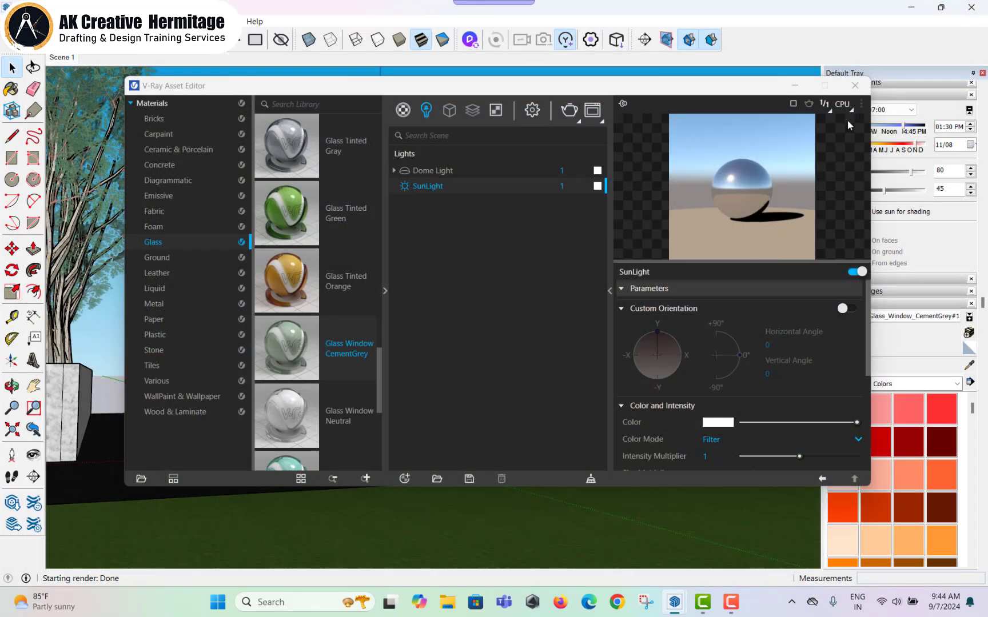
click(855, 85)
- Delete the trees on the left and right sides of the house
click(112, 162)
key(Delete)
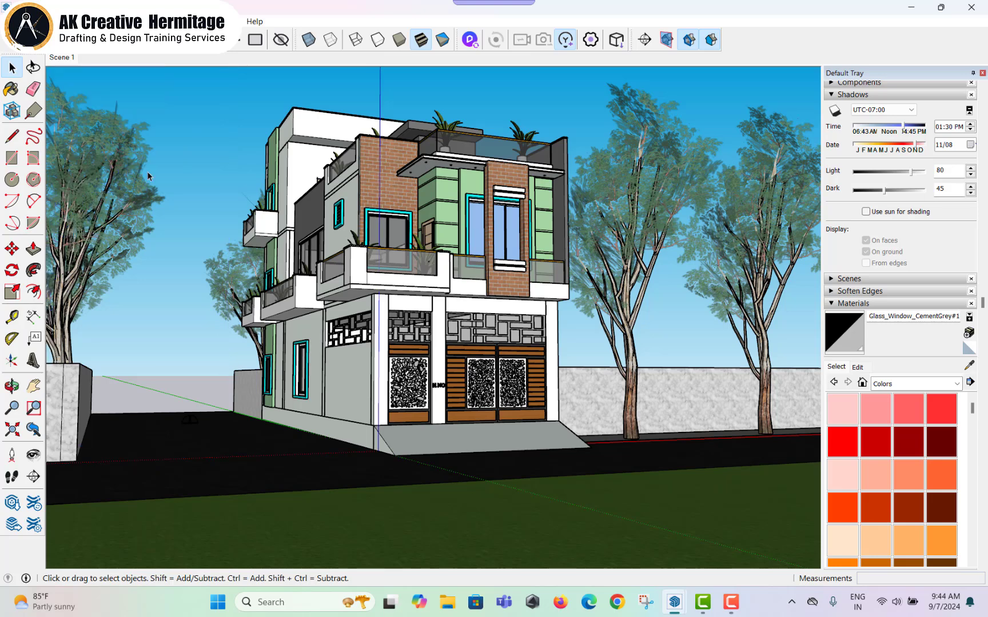
click(689, 195)
key(Delete)
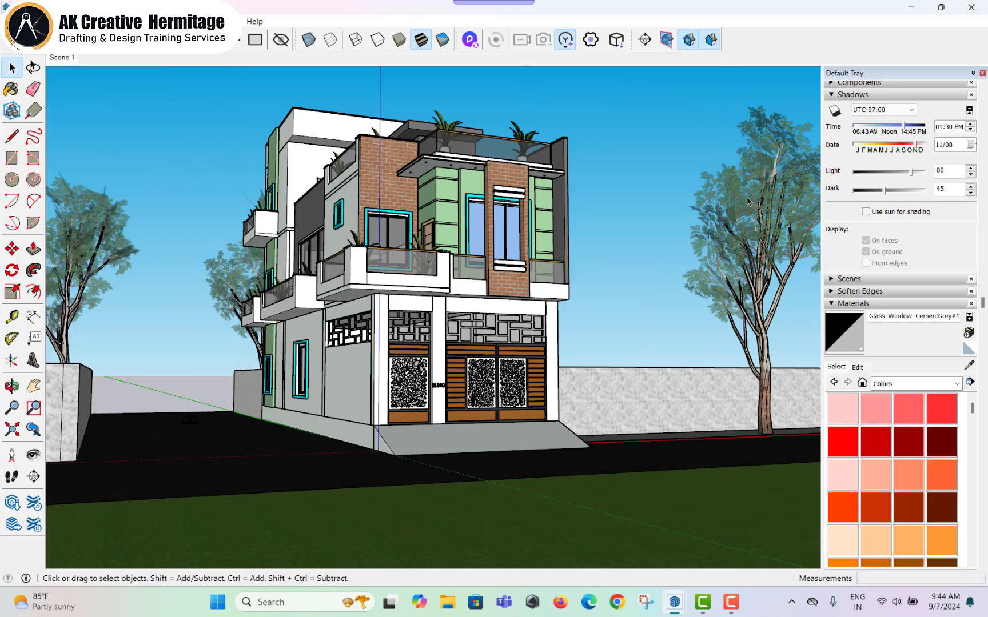
key(Delete)
click(235, 263)
key(Delete)
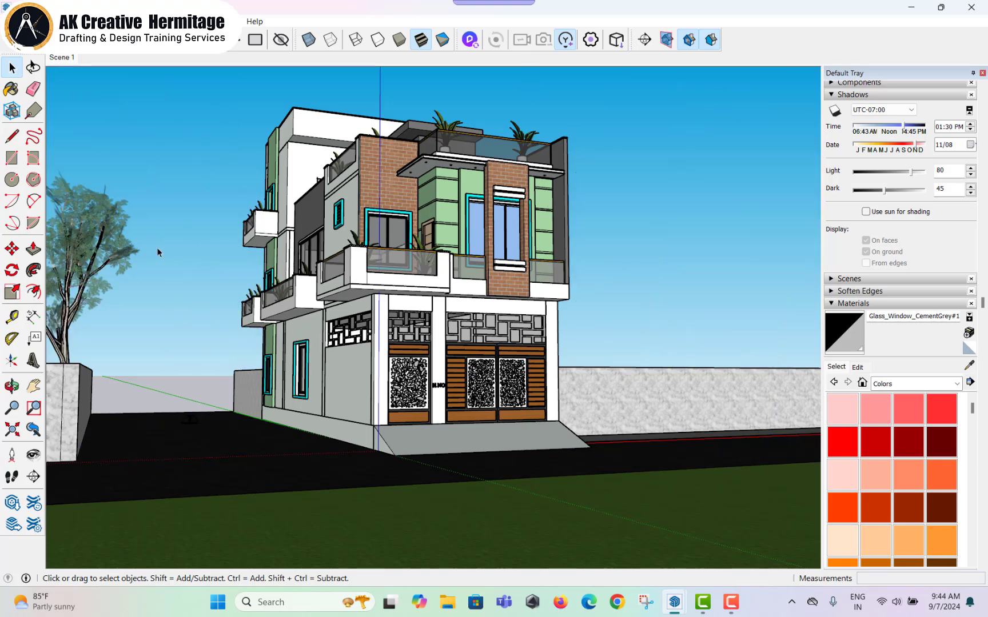
click(96, 254)
key(Delete)
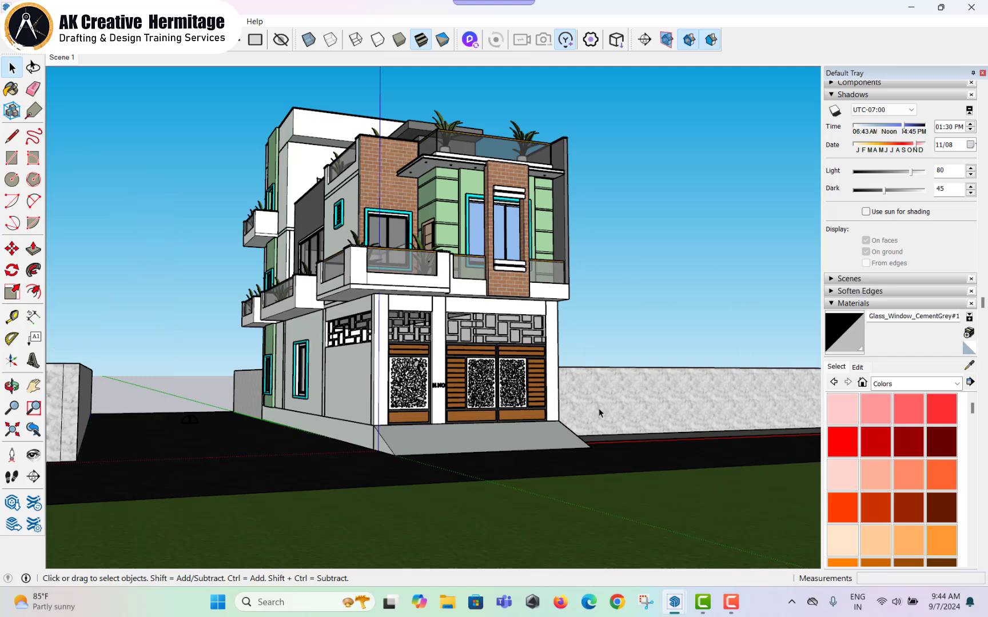
- Launch Chrome with the browser profile and Google 'download hdri map'
click(617, 602)
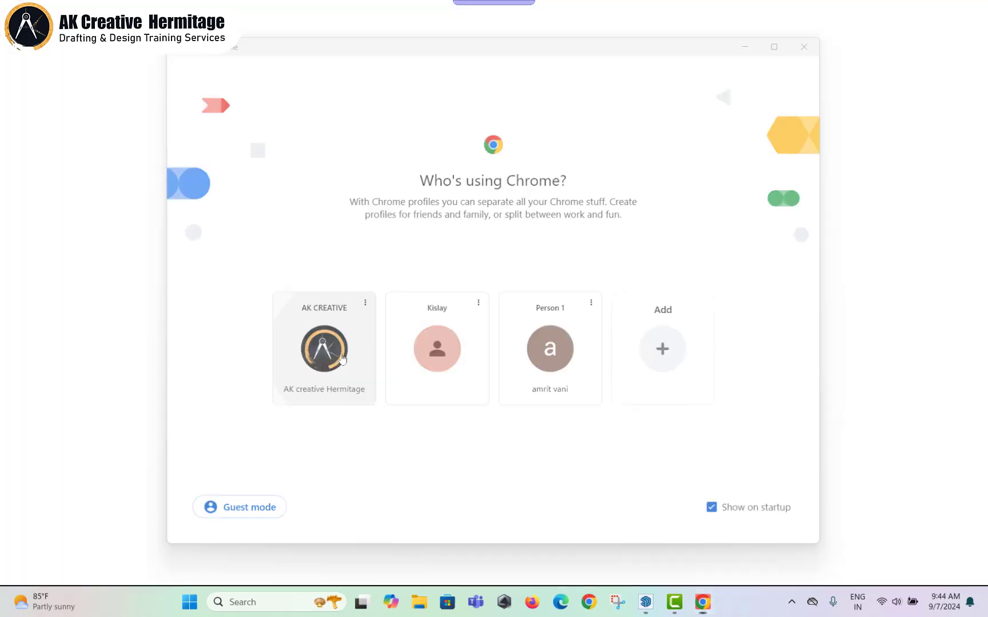
click(342, 358)
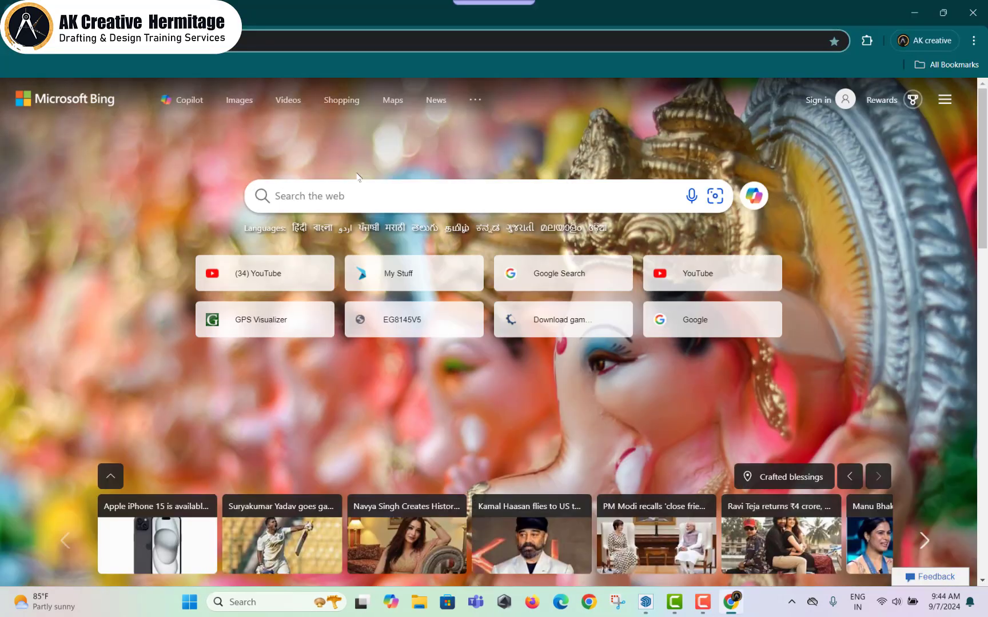
text(g)
key(Return)
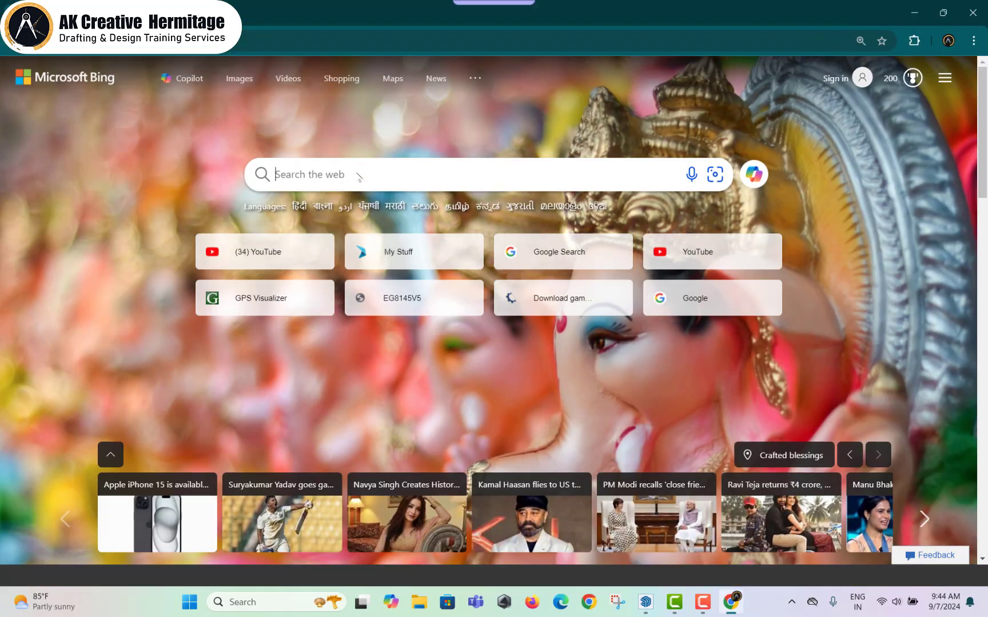
text(download)
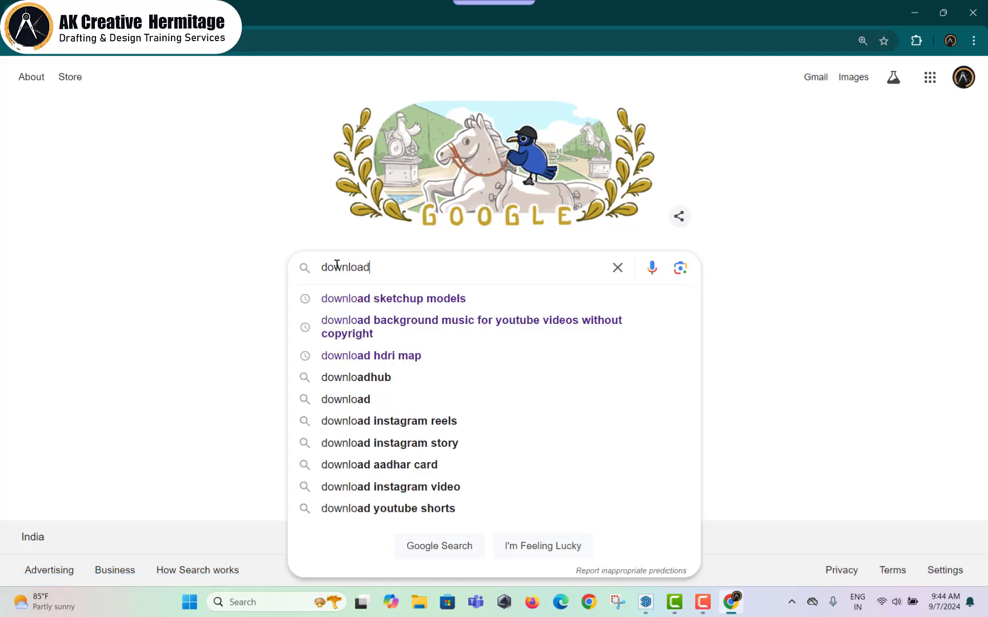
text( hdr)
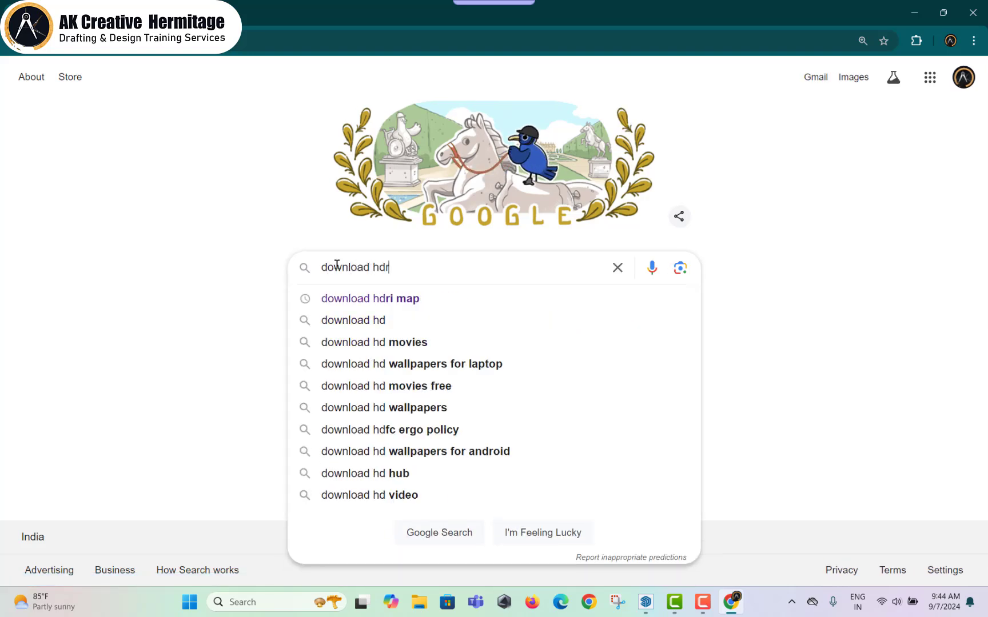
text(i)
key(Down)
key(Return)
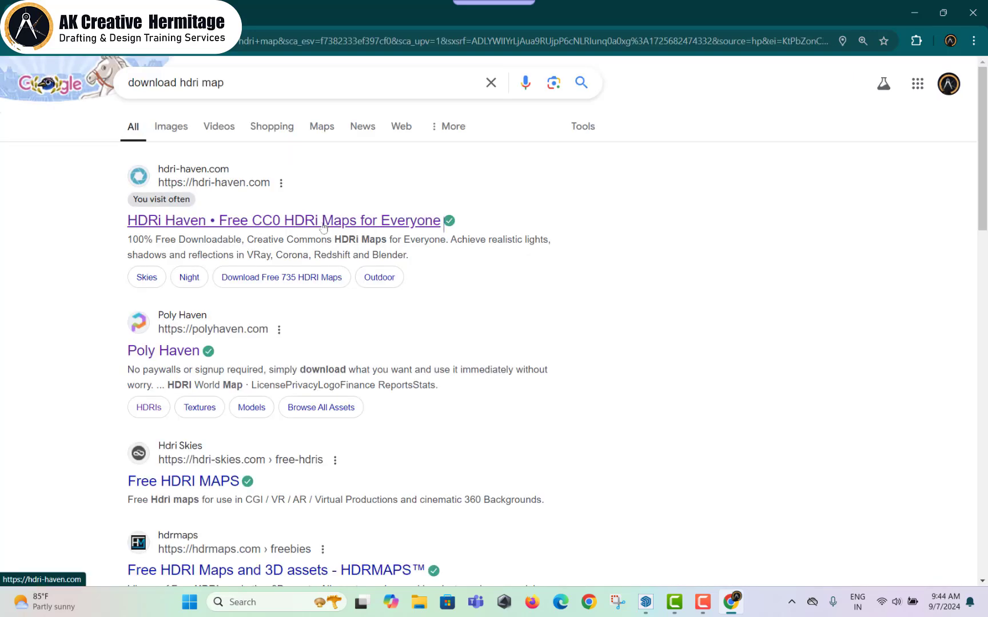
- Open HDRi Haven and go to the Roadside In The Forest HDRI page
click(323, 227)
scroll(543, 423, down, 5)
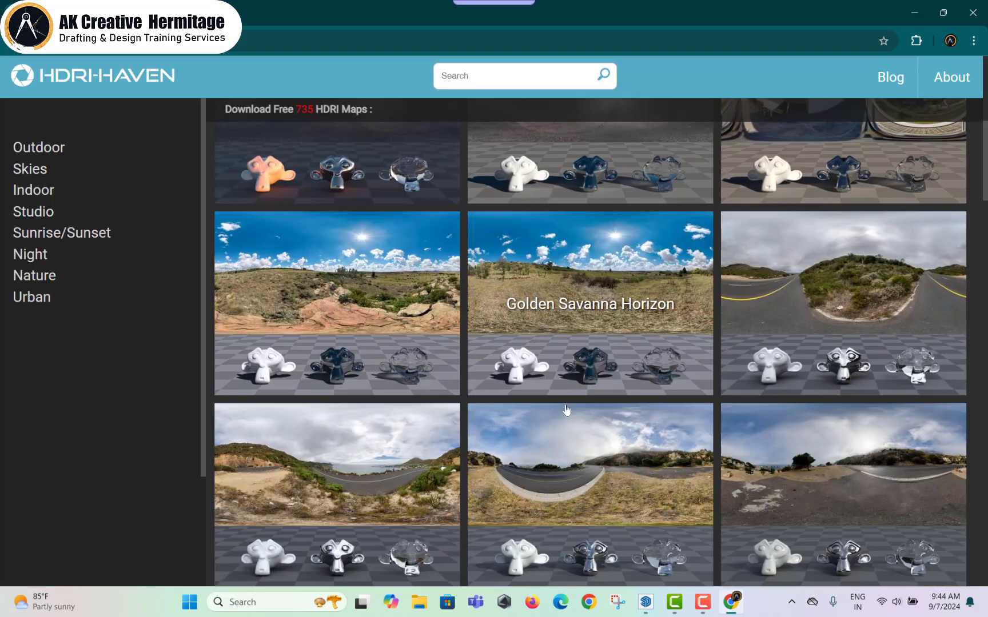
scroll(566, 409, down, 5)
scroll(565, 409, down, 5)
scroll(566, 410, down, 3)
scroll(568, 409, down, 5)
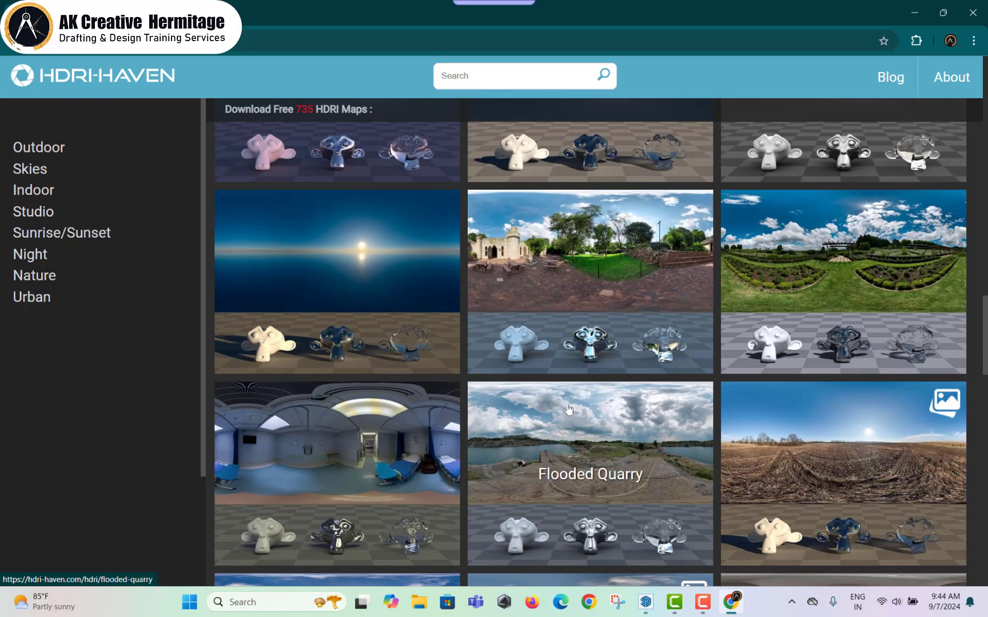
scroll(569, 408, down, 5)
scroll(572, 400, down, 3)
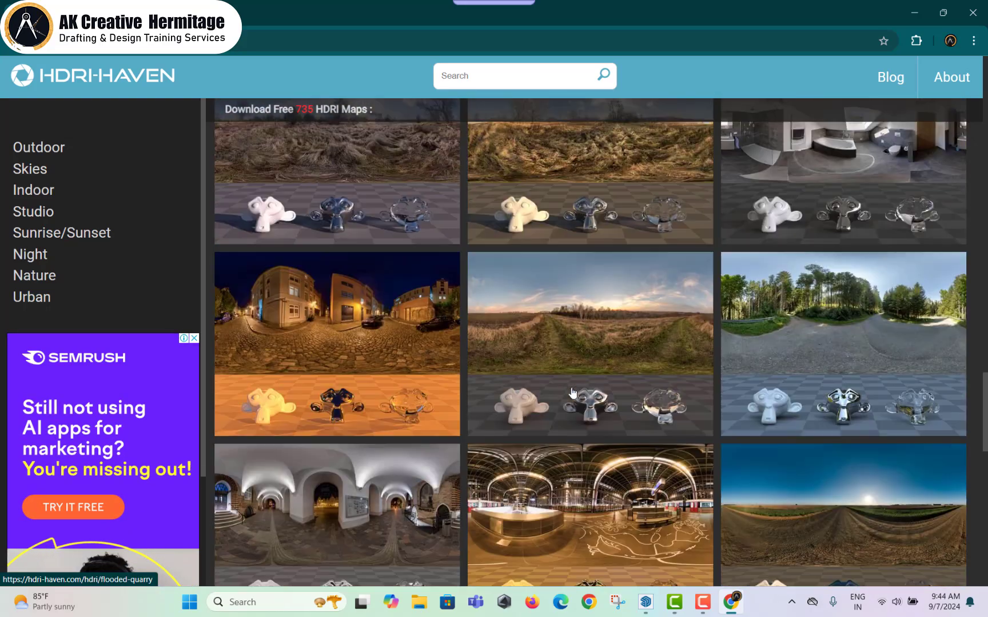
scroll(572, 393, down, 3)
scroll(573, 393, up, 2)
click(792, 272)
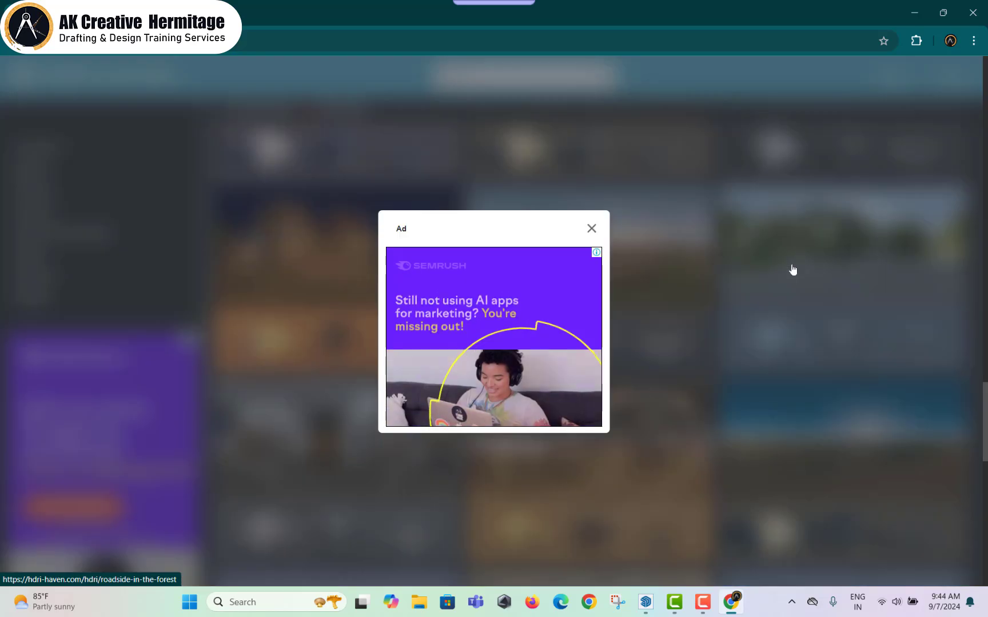
- Download the 8K Roadside In The Forest HDRI and minimize Chrome back to SketchUp
click(591, 228)
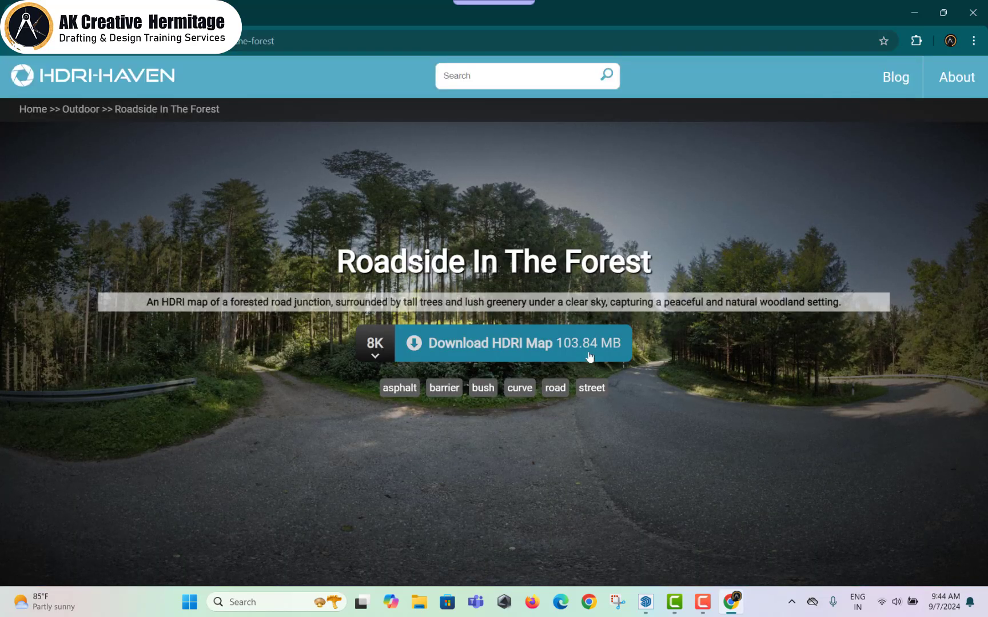
click(377, 343)
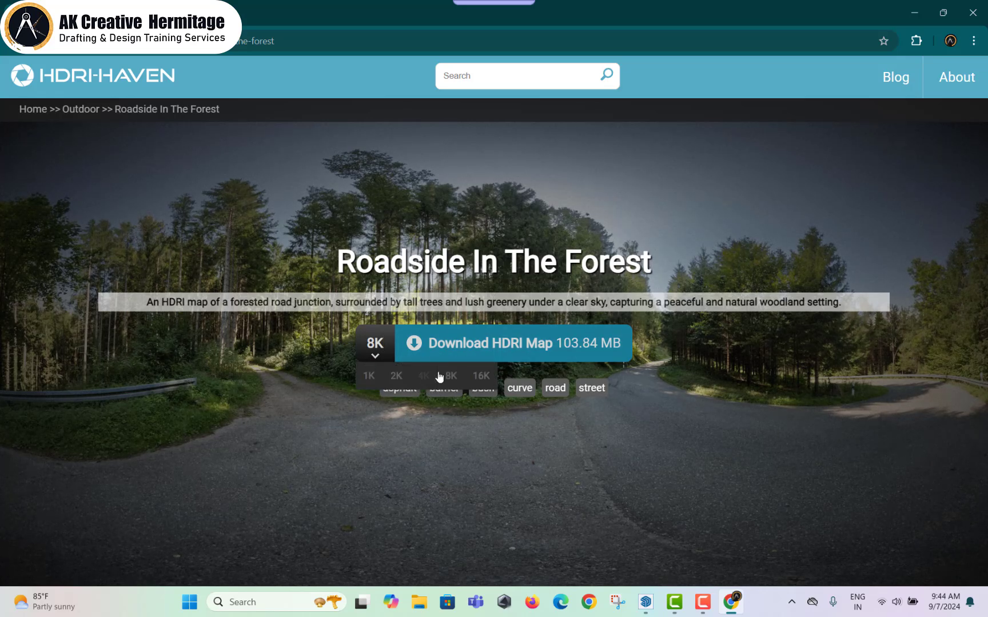
click(536, 347)
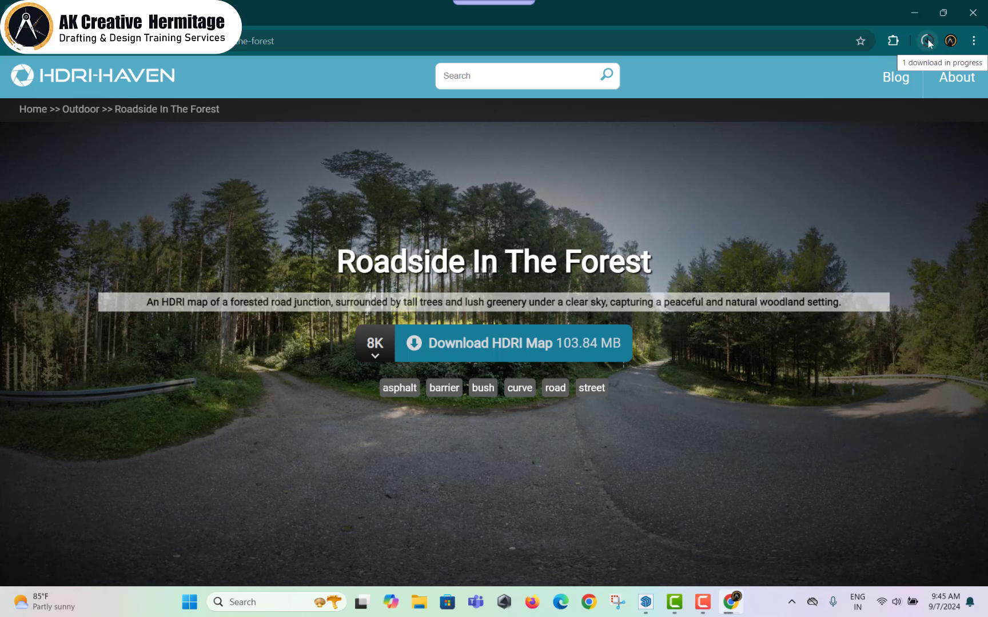
click(913, 12)
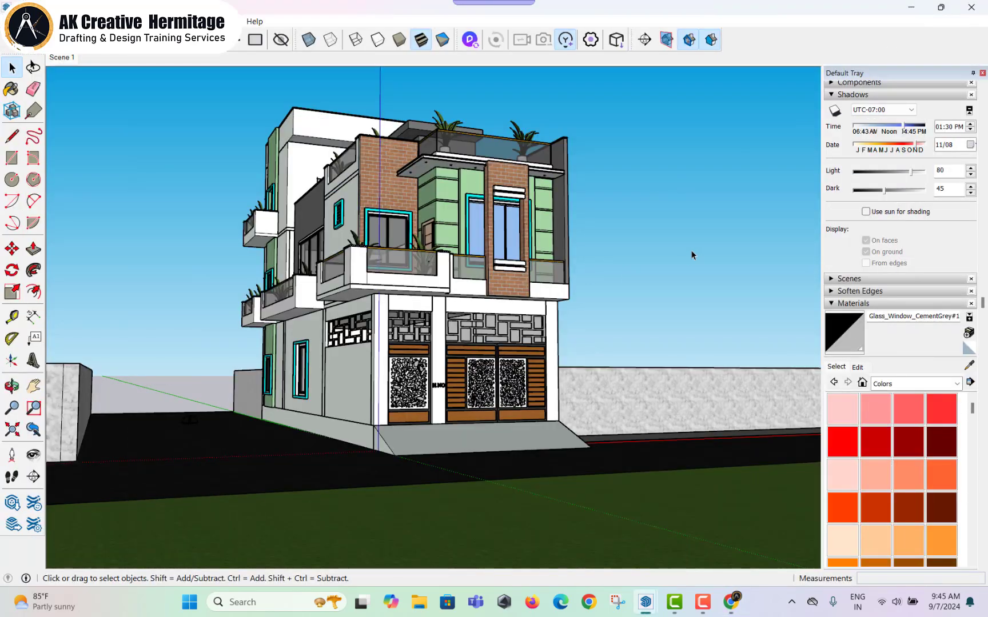
- Open the Dome Light's settings in the V-Ray Asset Editor and expand its options
click(220, 21)
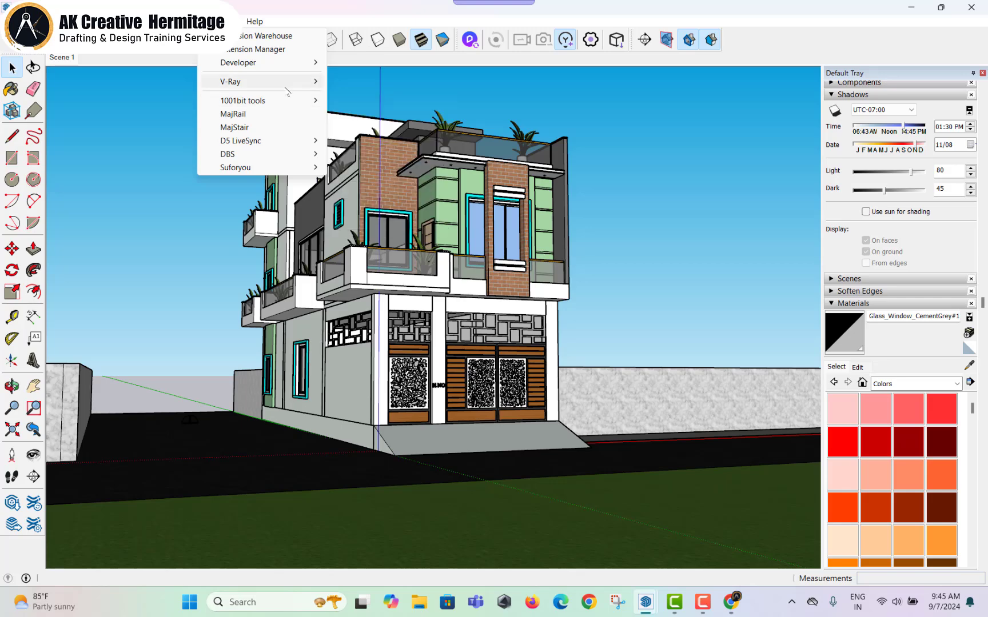
mouse_move(229, 81)
click(388, 84)
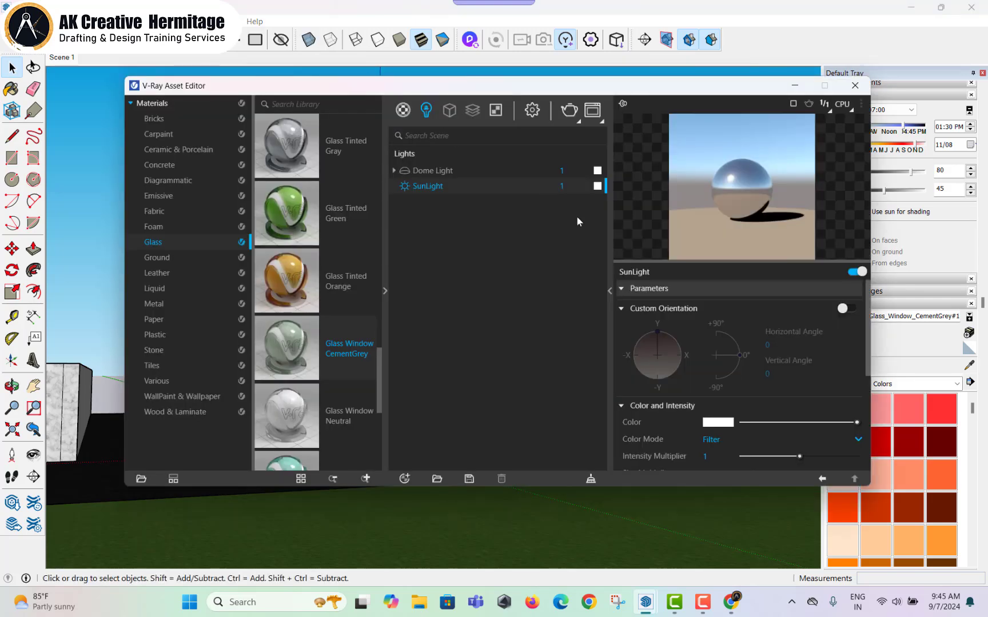
click(409, 109)
click(429, 114)
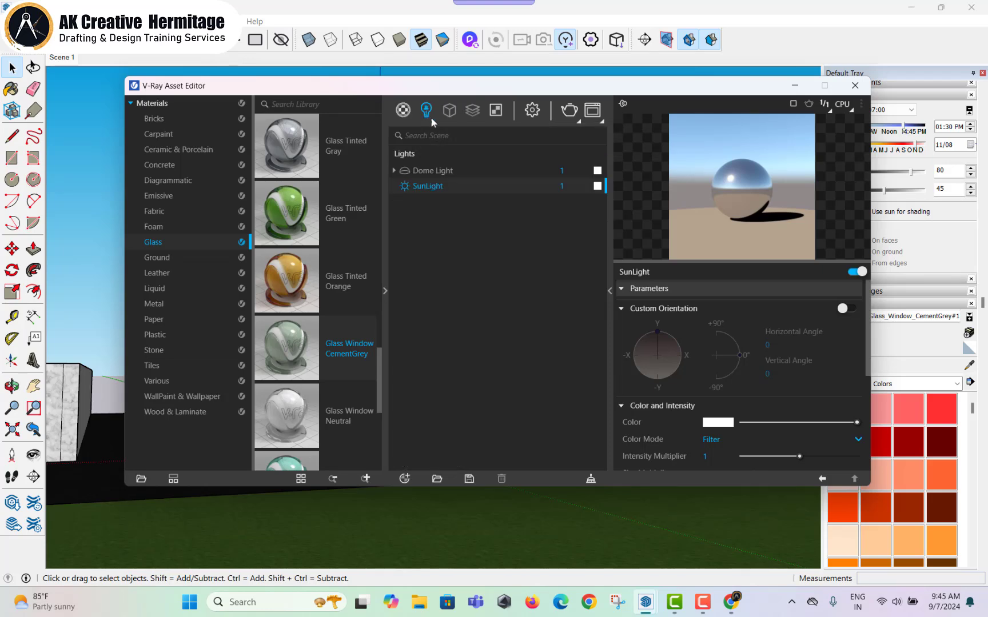
click(455, 169)
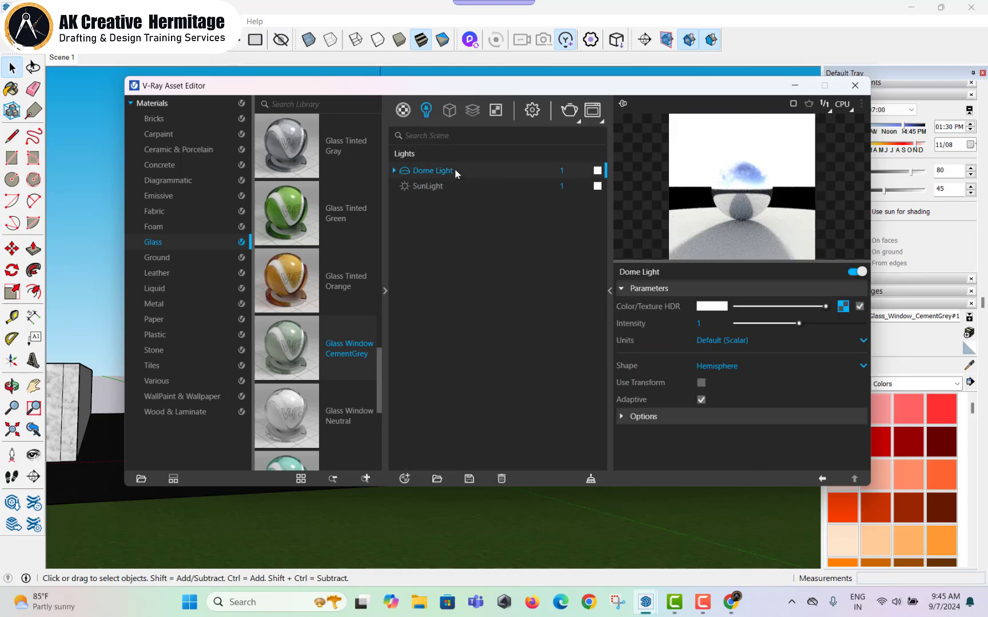
mouse_move(637, 86)
mouse_down()
mouse_move(555, 84)
mouse_move(512, 65)
mouse_up()
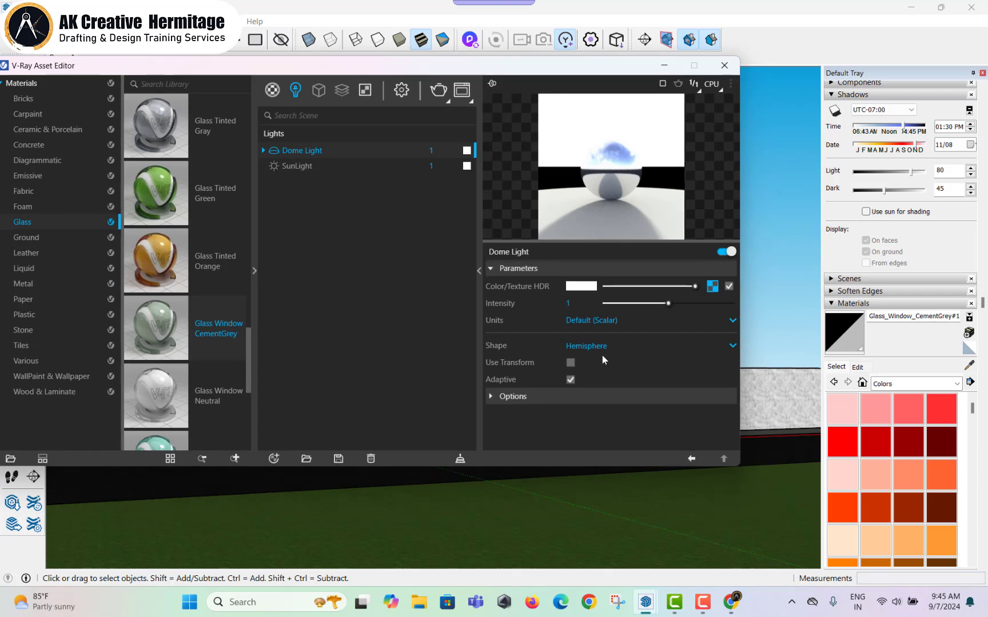
click(571, 399)
scroll(580, 383, down, 3)
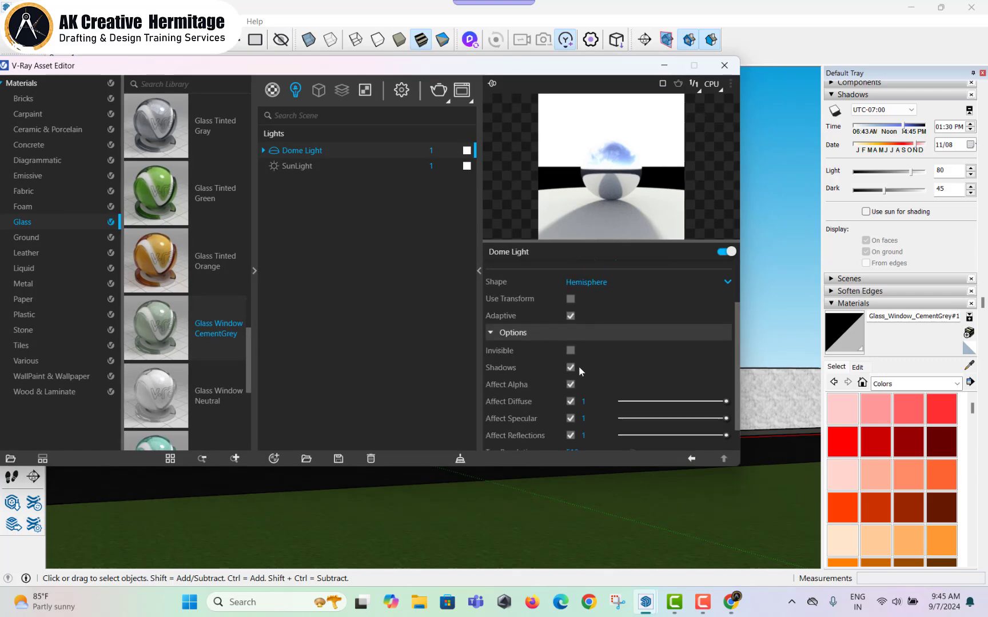
scroll(580, 368, up, 3)
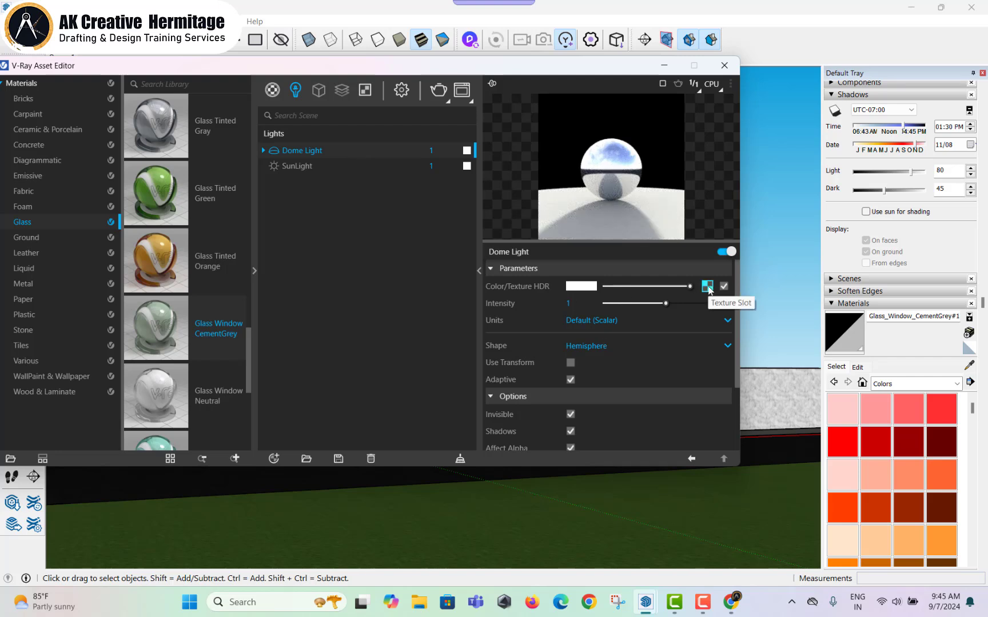
- Load tief_etz_8k.hdr as the dome texture and set dome intensity to 10
click(707, 286)
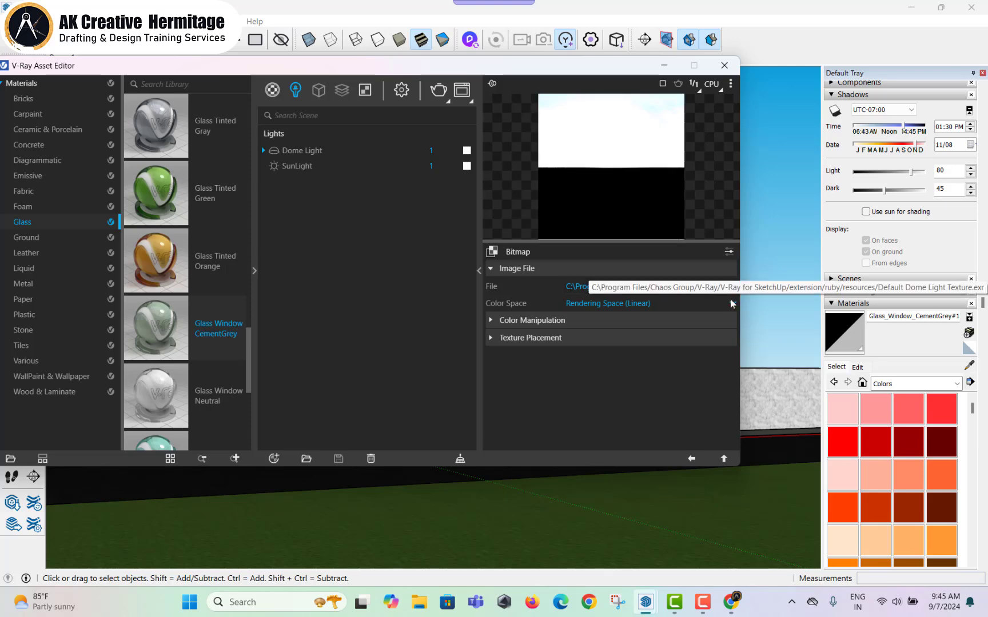
click(733, 288)
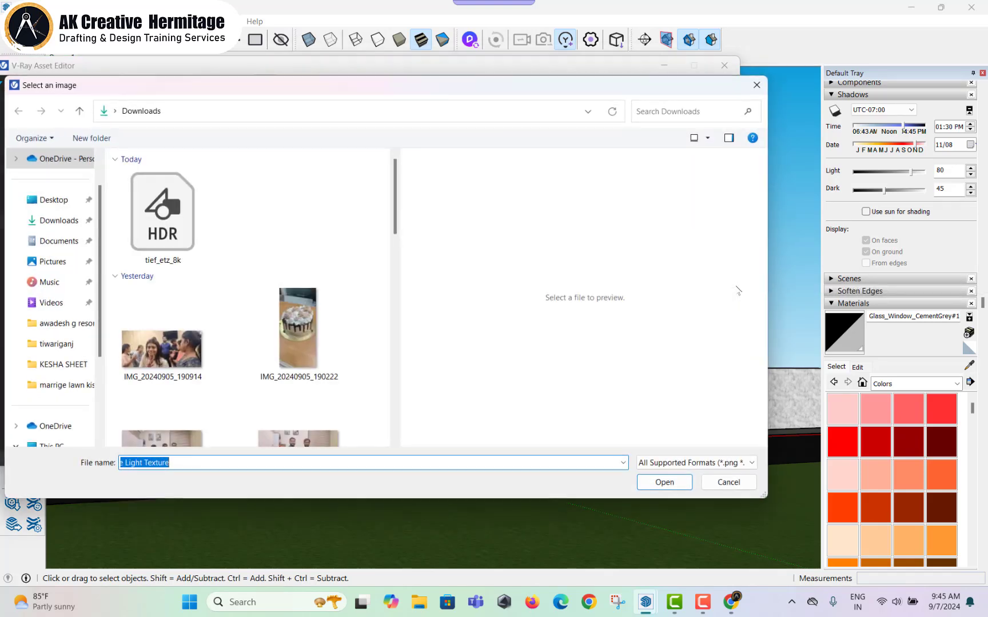
double_click(165, 222)
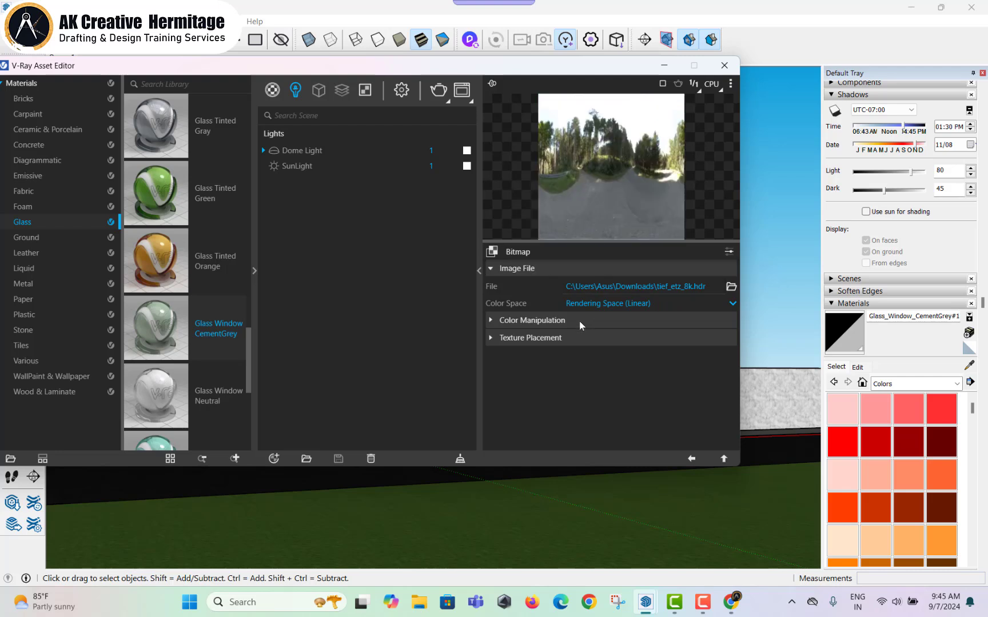
click(690, 459)
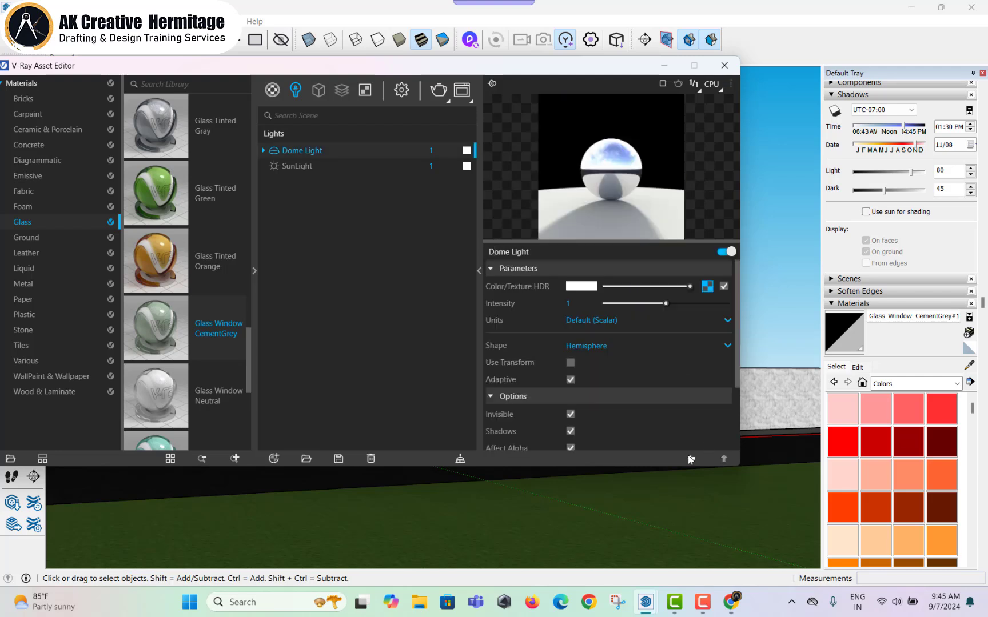
click(610, 321)
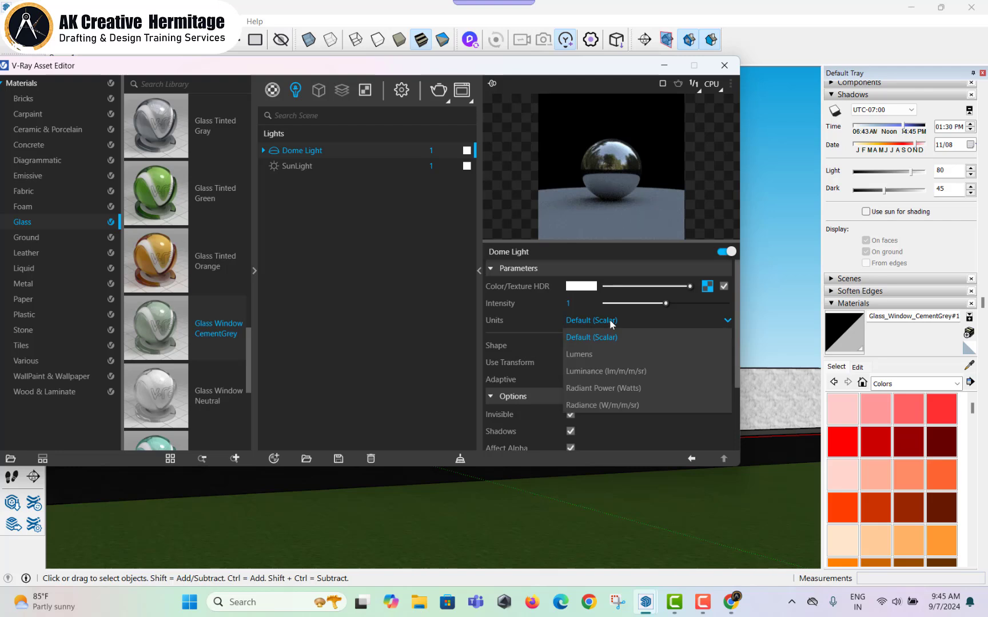
click(611, 322)
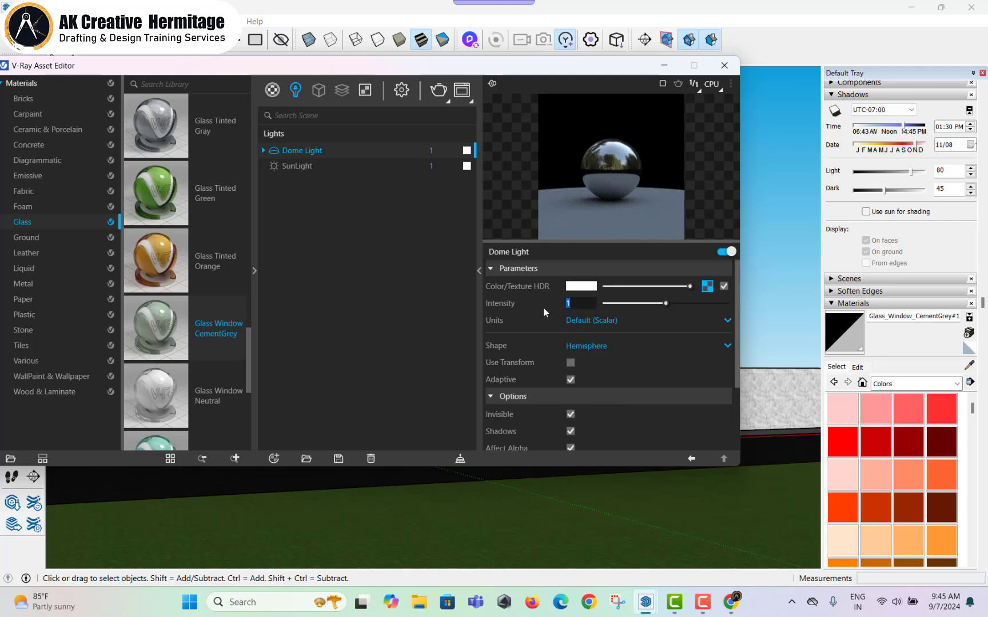
text(10)
key(Return)
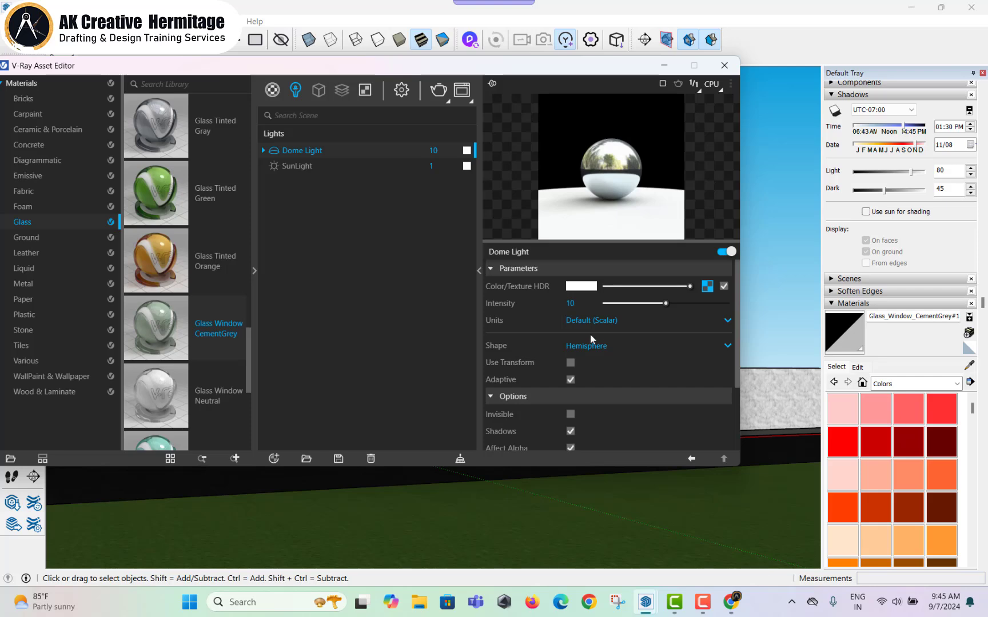
- Test-render the house against the forest HDRI, then close the frame buffer
click(435, 91)
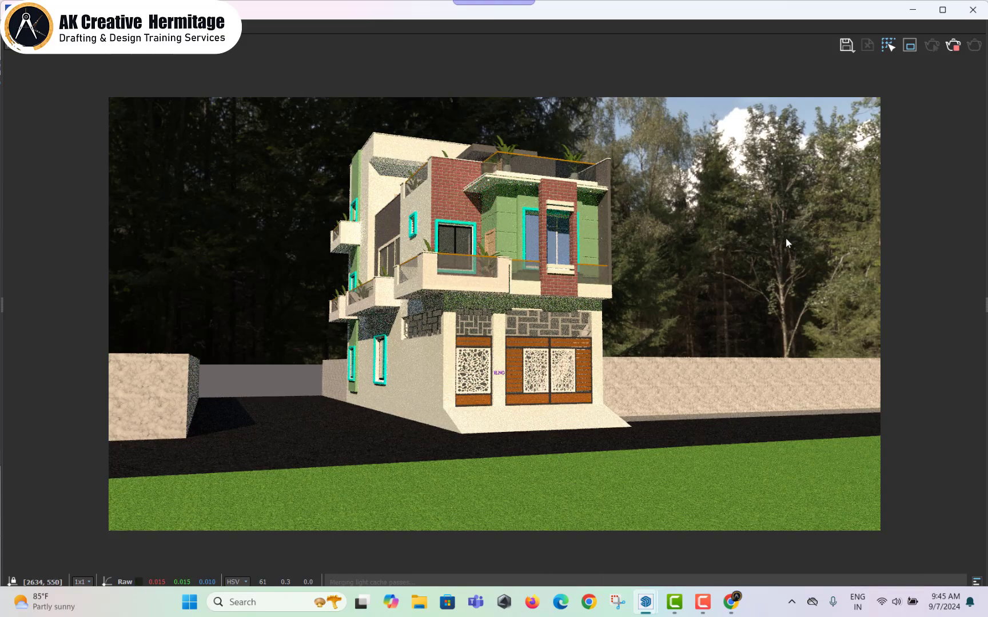
scroll(785, 238, up, 2)
scroll(664, 245, down, 2)
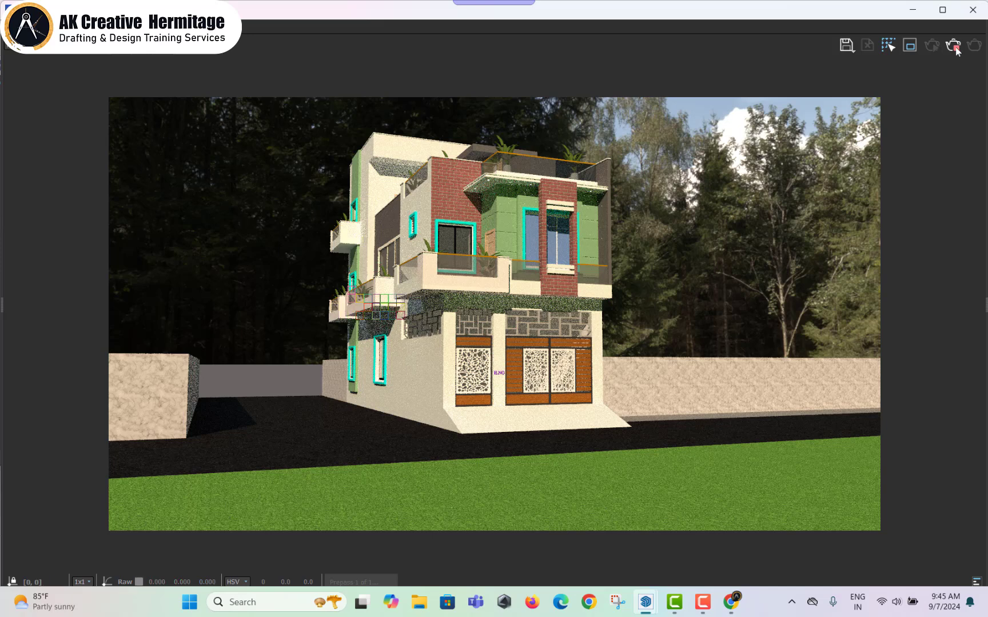
click(970, 17)
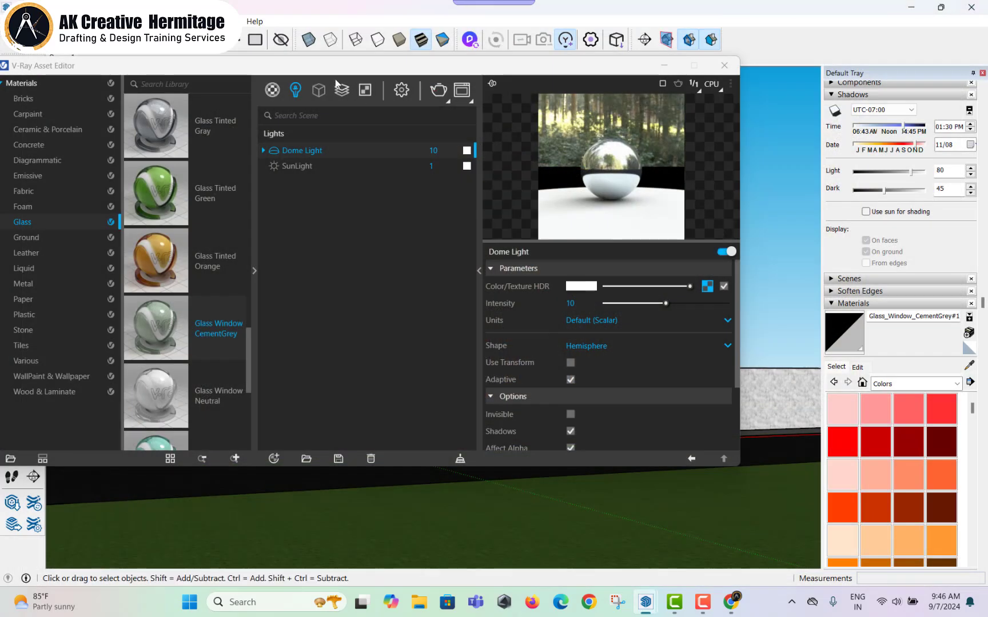
- Turn off the SunLight, render with only the dome, then stop and close it
click(302, 165)
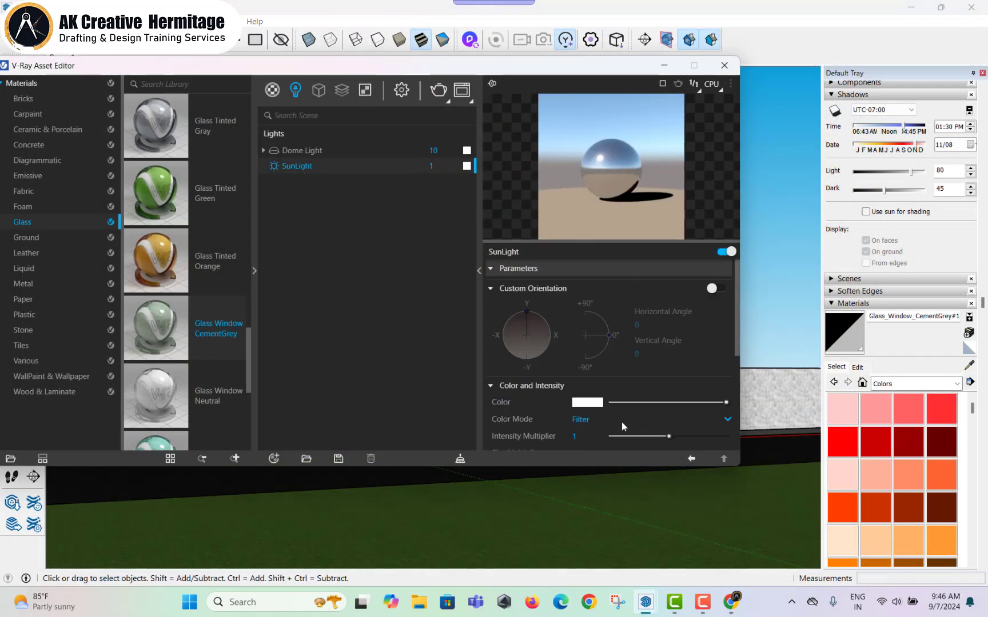
click(726, 252)
click(438, 91)
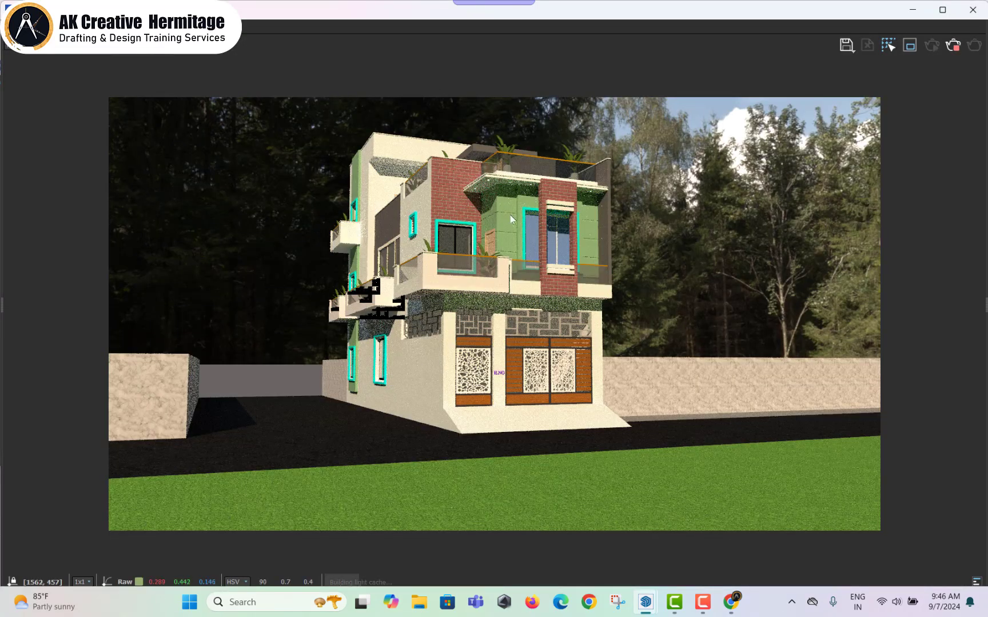
scroll(487, 295, up, 2)
scroll(488, 298, down, 2)
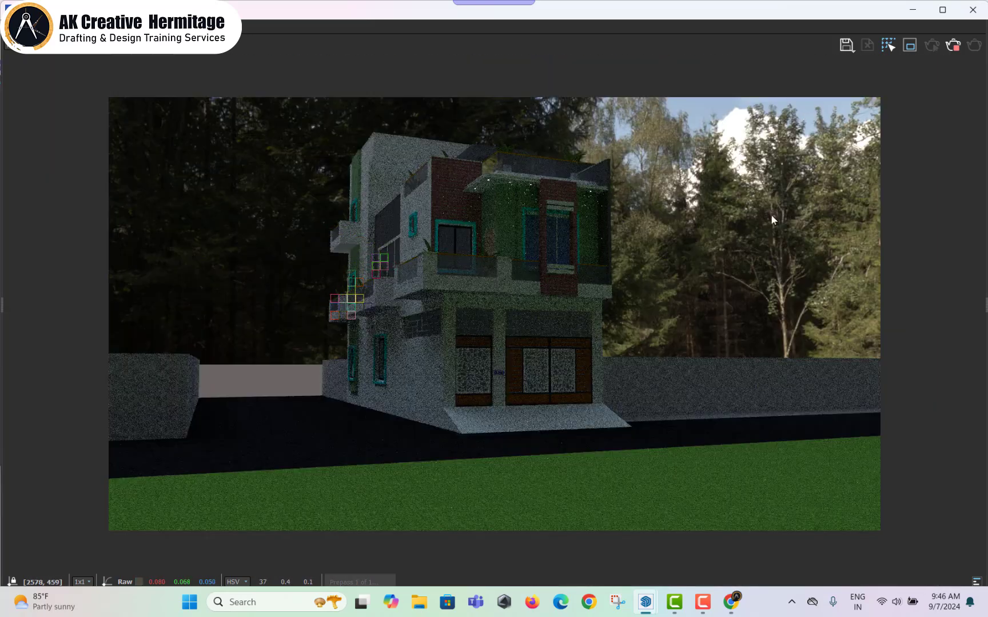
click(953, 46)
click(972, 9)
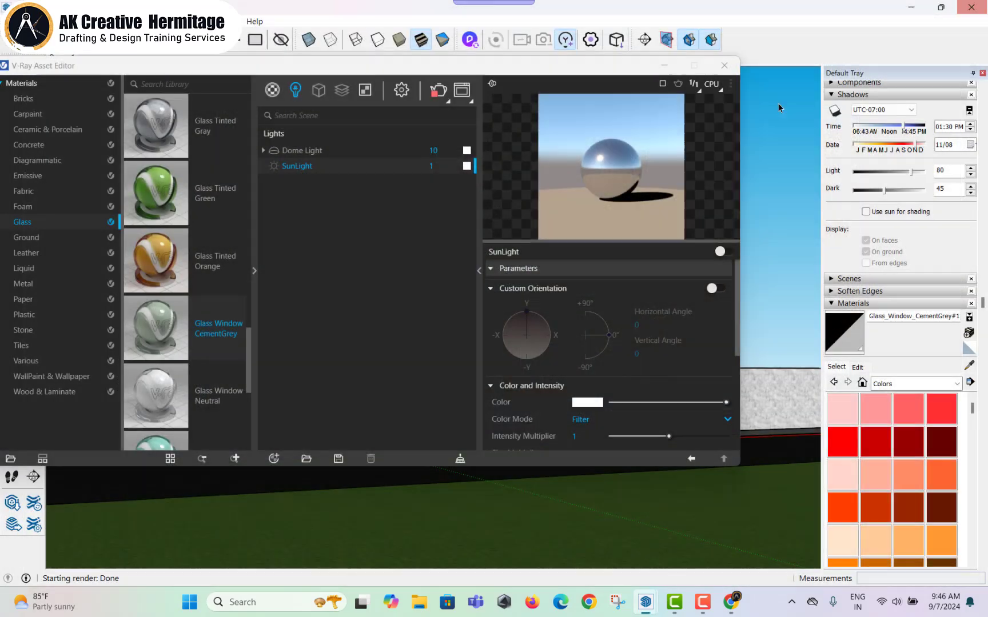
- Start a fresh render from the Render dropdown and resize the frame buffer
click(356, 154)
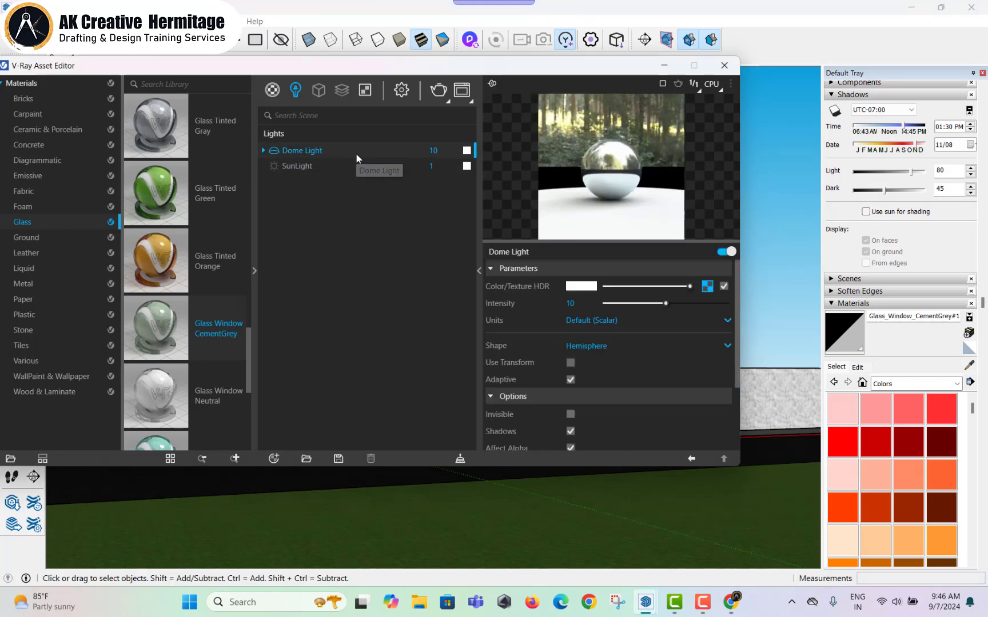
click(358, 164)
scroll(686, 378, down, 3)
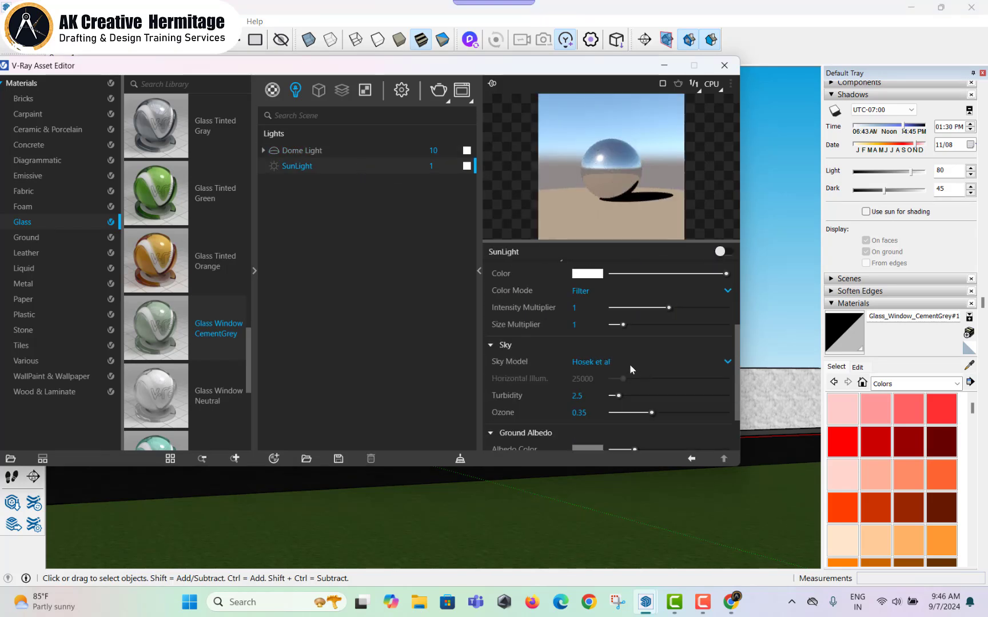
click(446, 101)
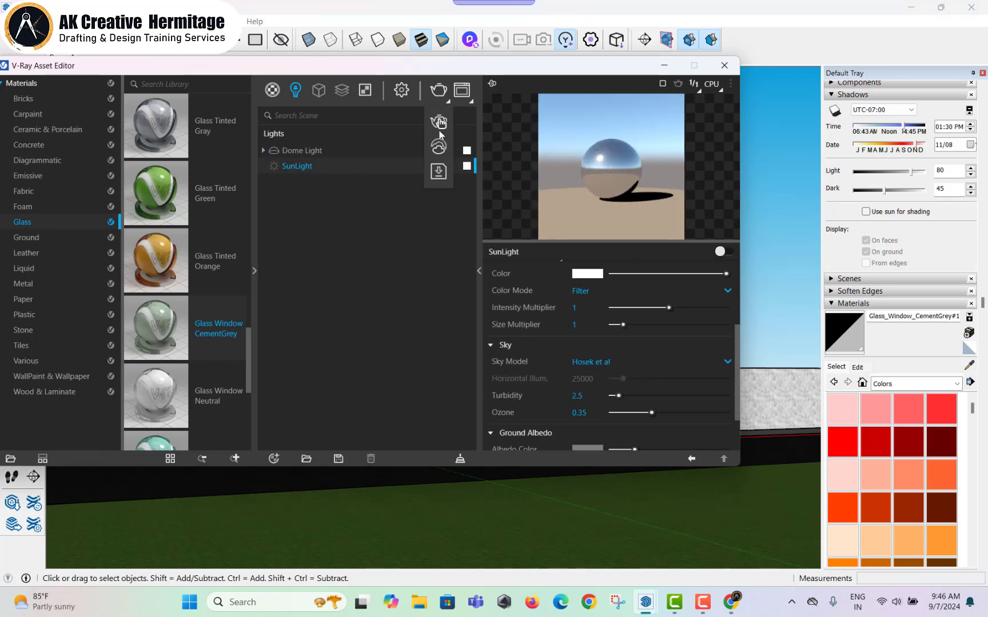
click(444, 117)
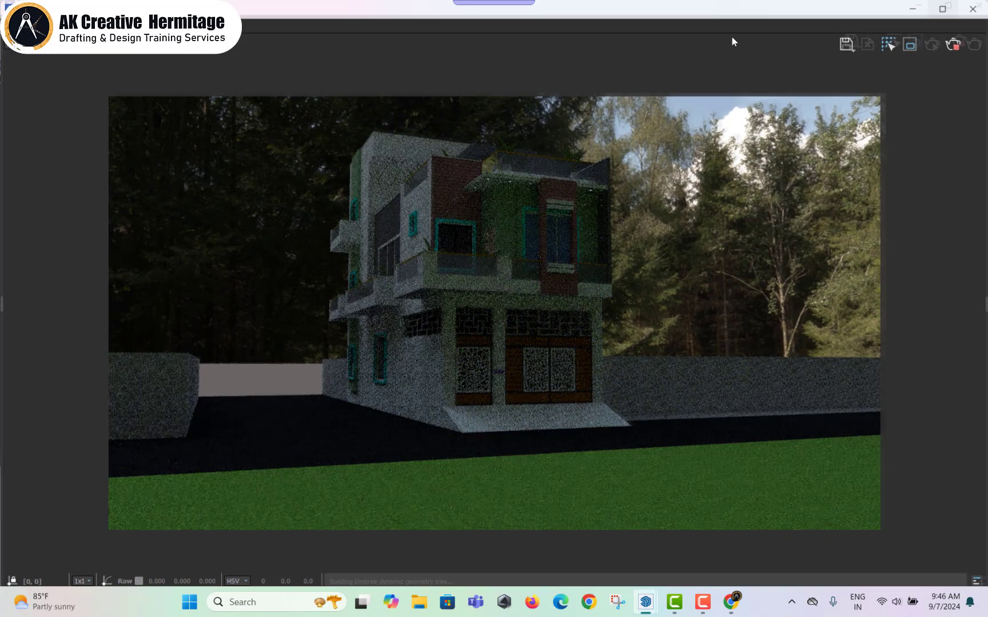
double_click(522, 18)
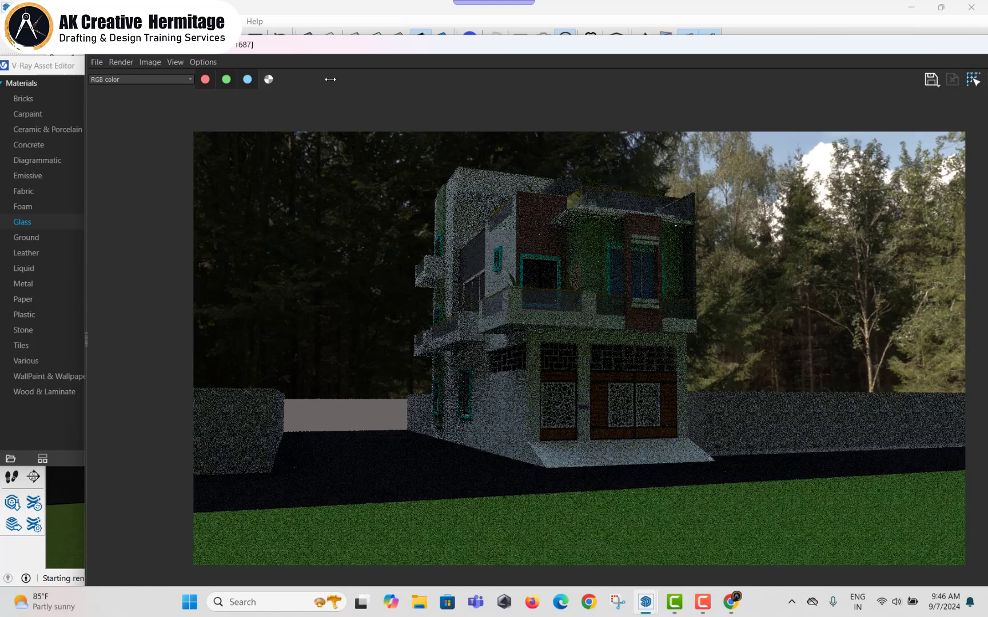
- Arrange the render and light editor windows side by side and switch the sunlight back on
drag(330, 79, 632, 79)
drag(520, 74, 583, 234)
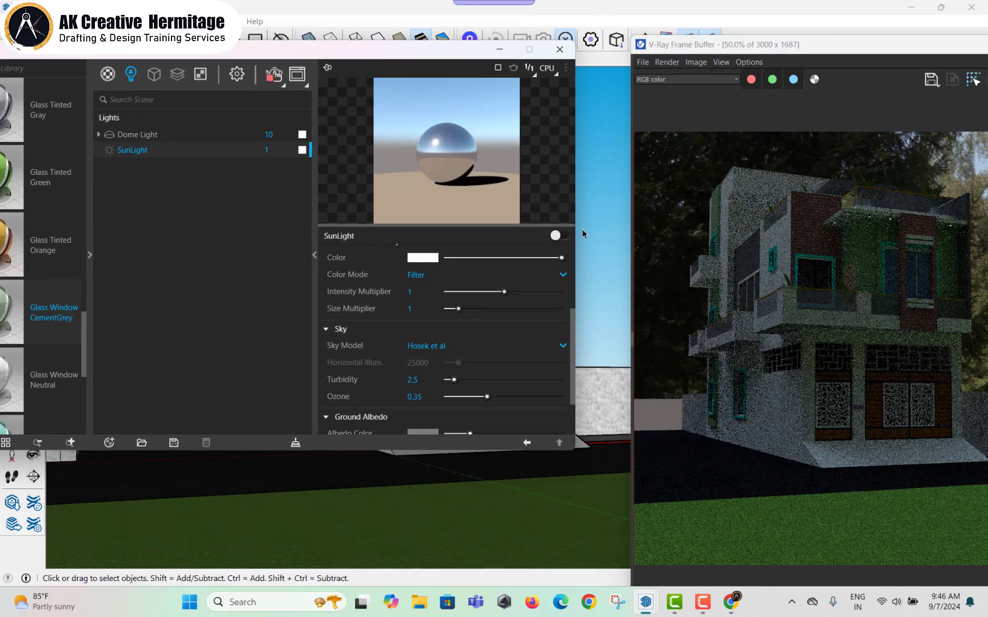
click(555, 236)
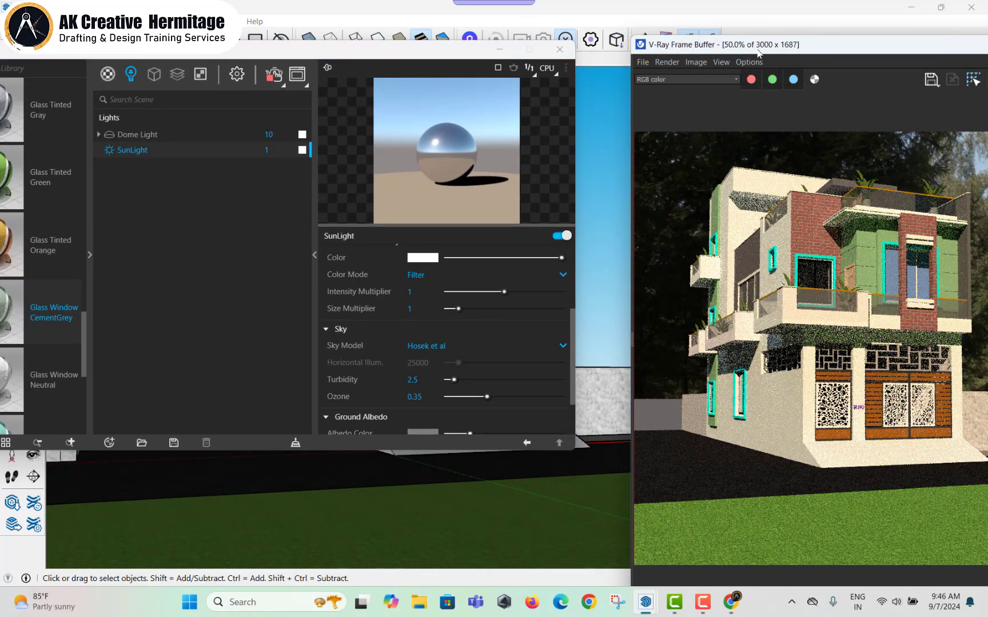
mouse_move(760, 48)
mouse_down()
mouse_move(641, 18)
mouse_move(663, 24)
mouse_up()
drag(412, 50, 347, 52)
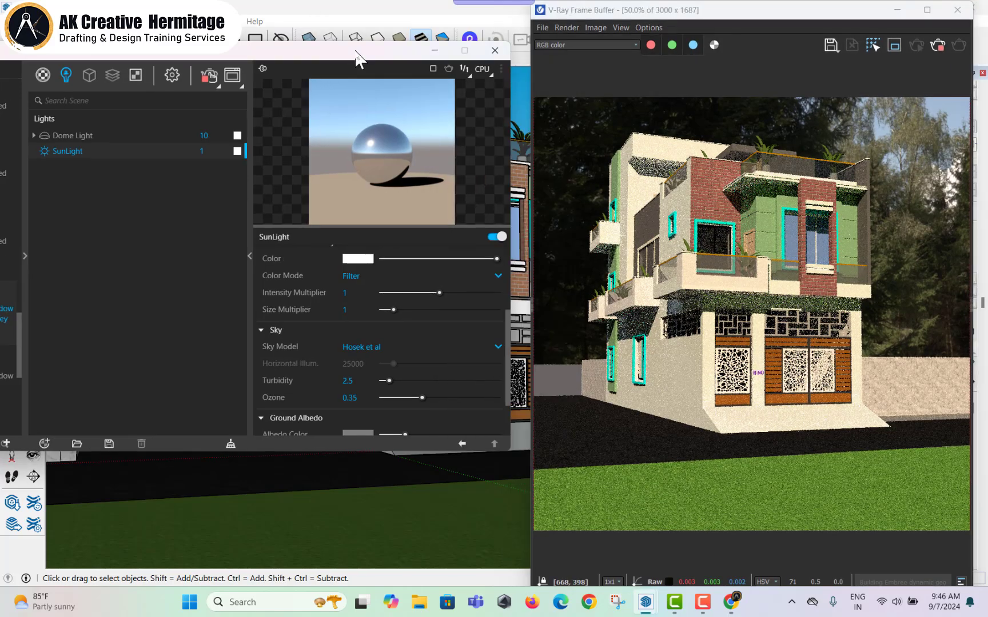
- Set the sunlight colour mode to Override and its sky model to CIE Clear
click(360, 277)
click(362, 301)
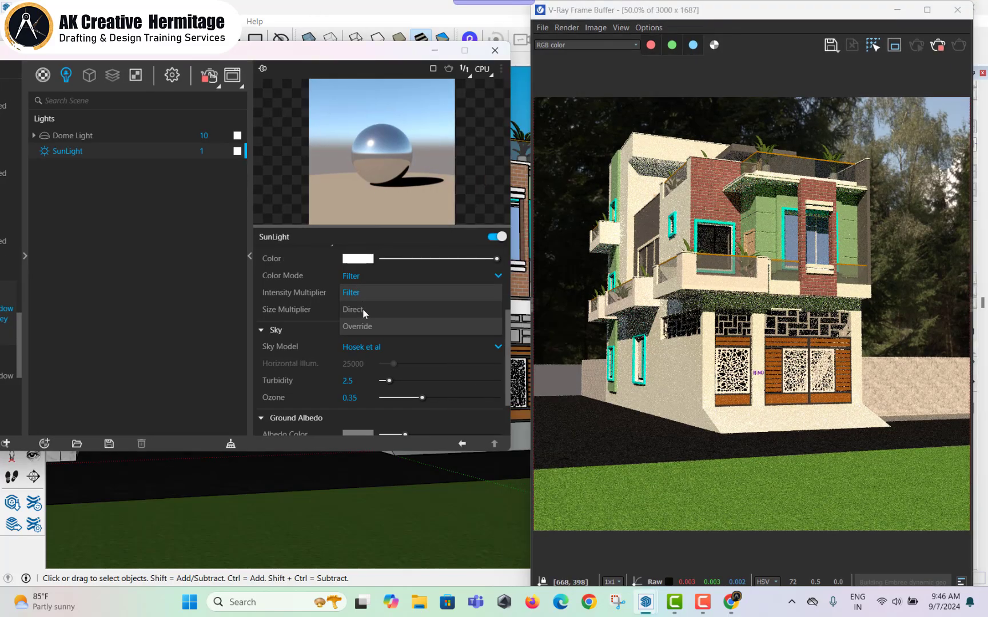
click(362, 278)
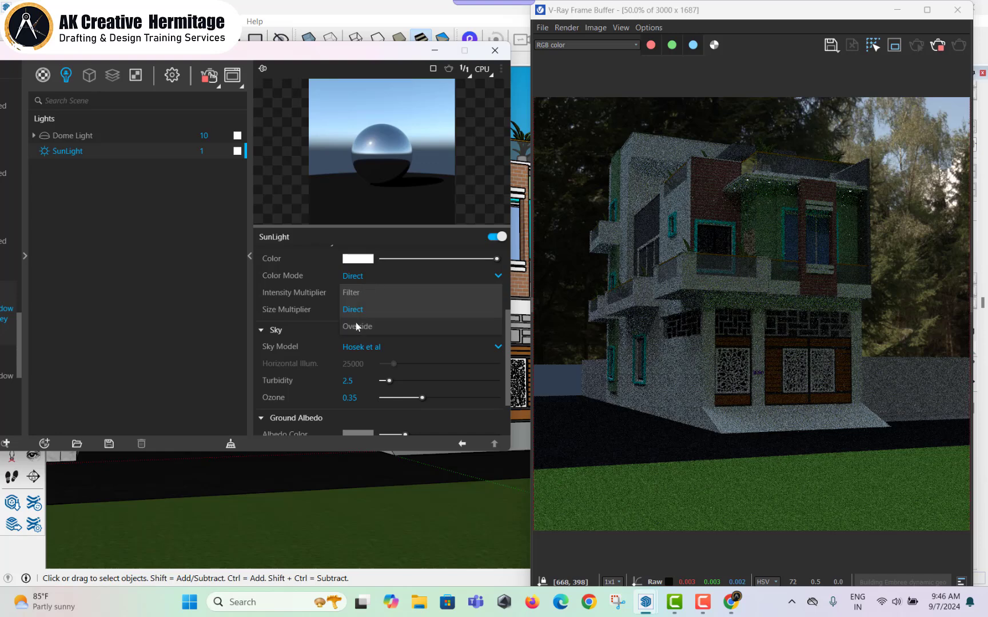
click(356, 322)
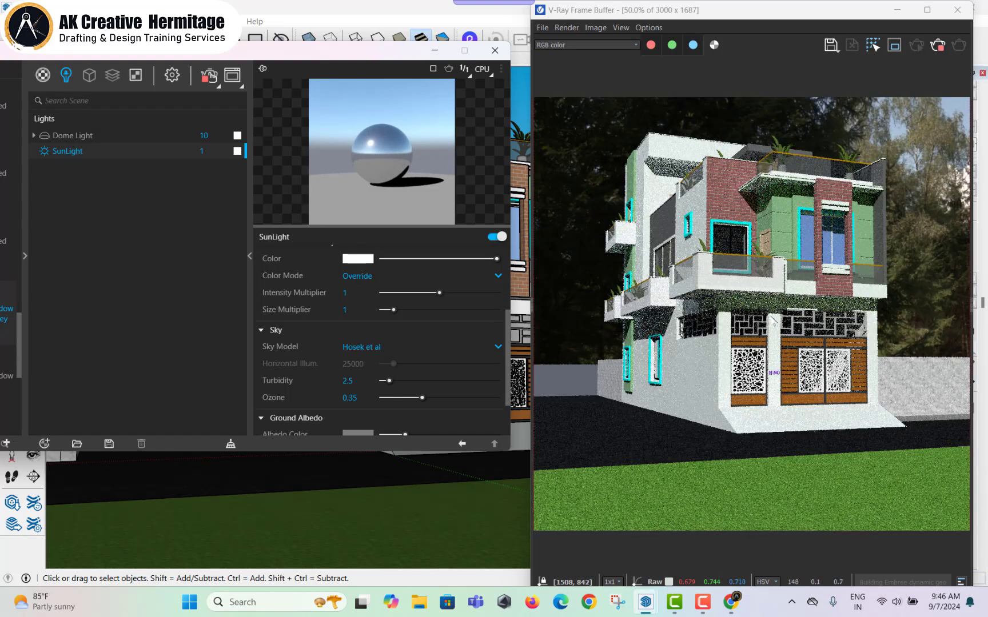
click(386, 348)
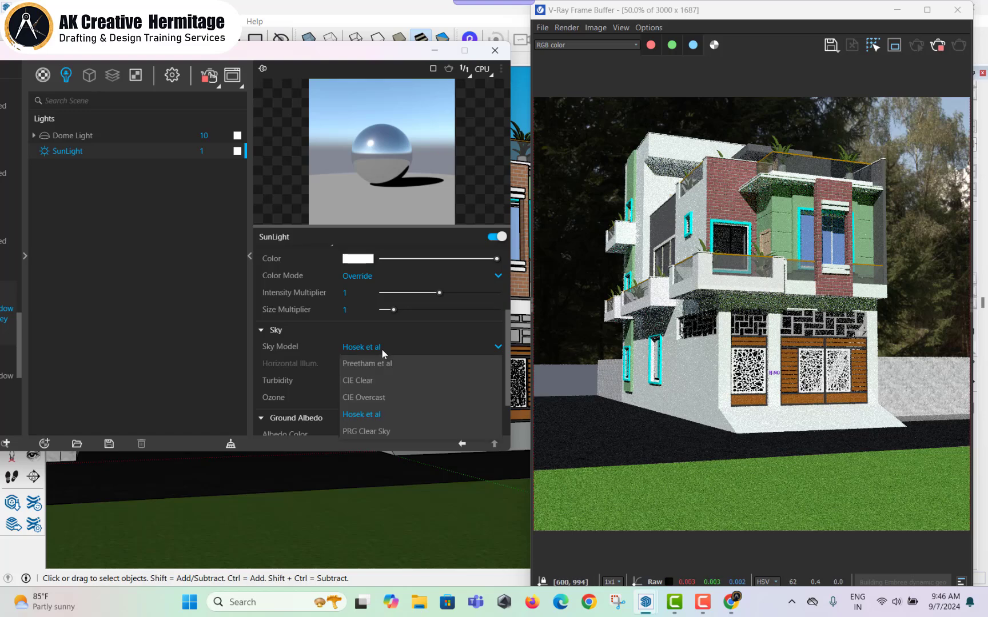
click(381, 381)
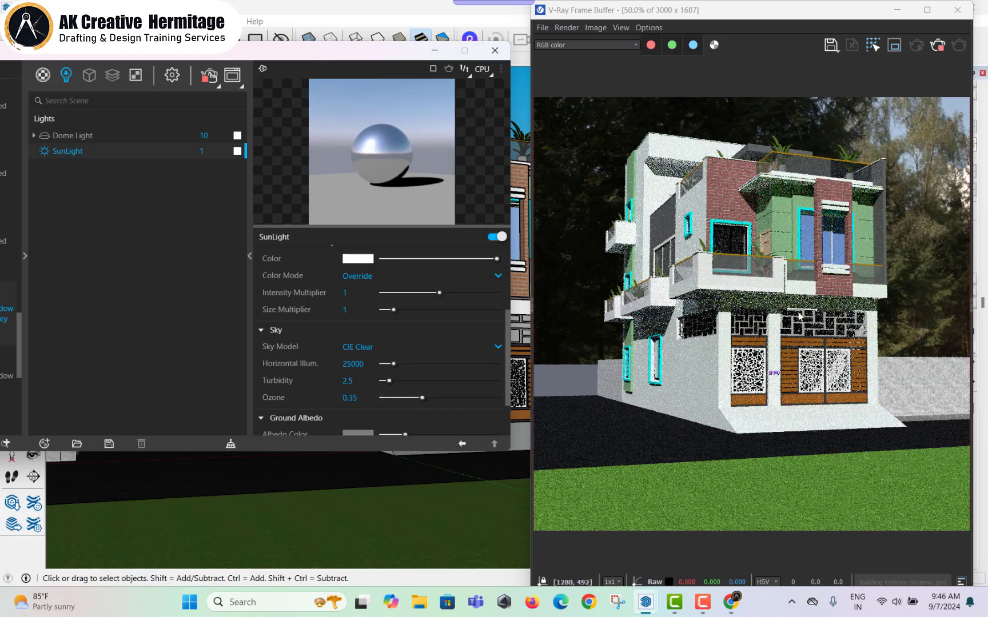
- Set the dome light intensity to 15
click(151, 135)
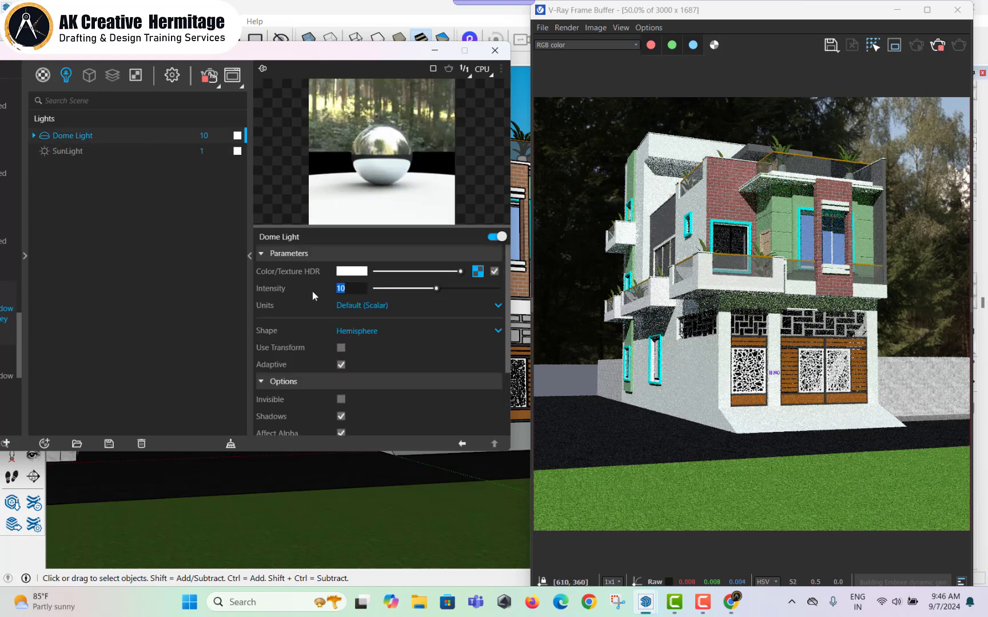
text(15)
key(Return)
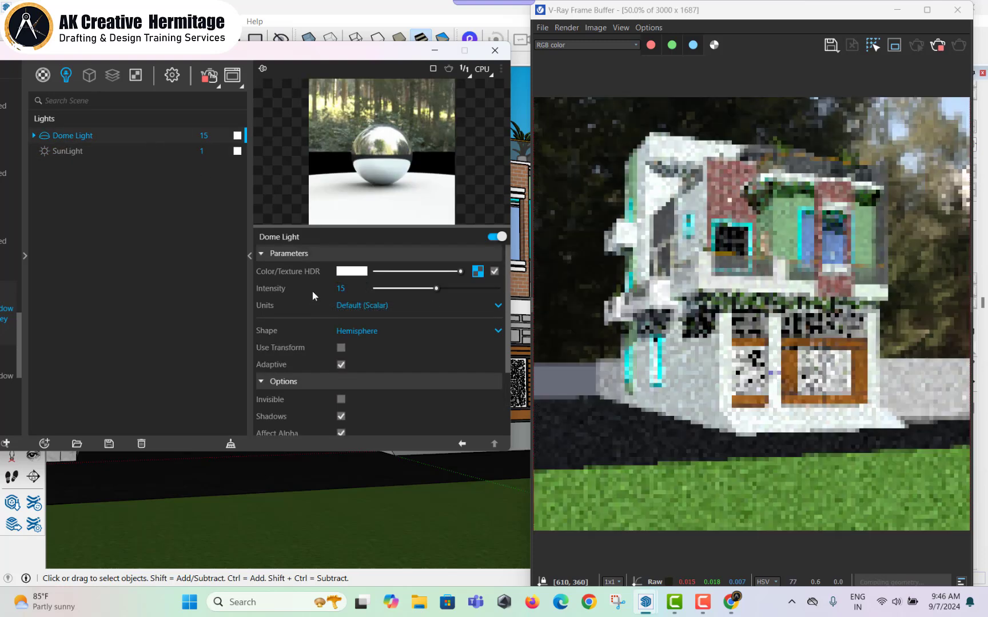
scroll(754, 266, down, 2)
scroll(753, 266, up, 2)
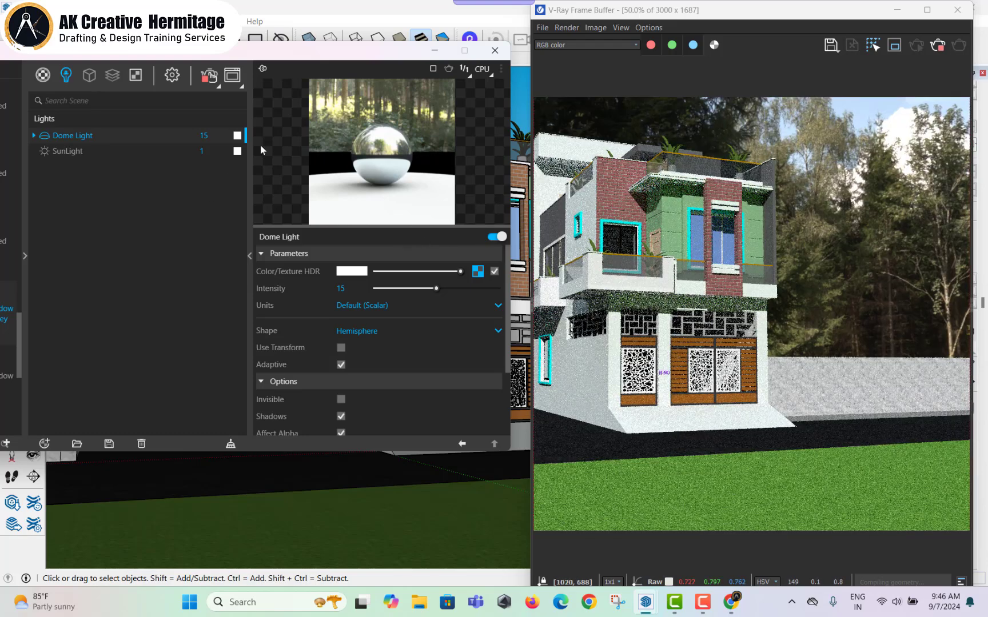
- Close the previous render and start a fresh V-Ray test render, shown full screen
click(958, 10)
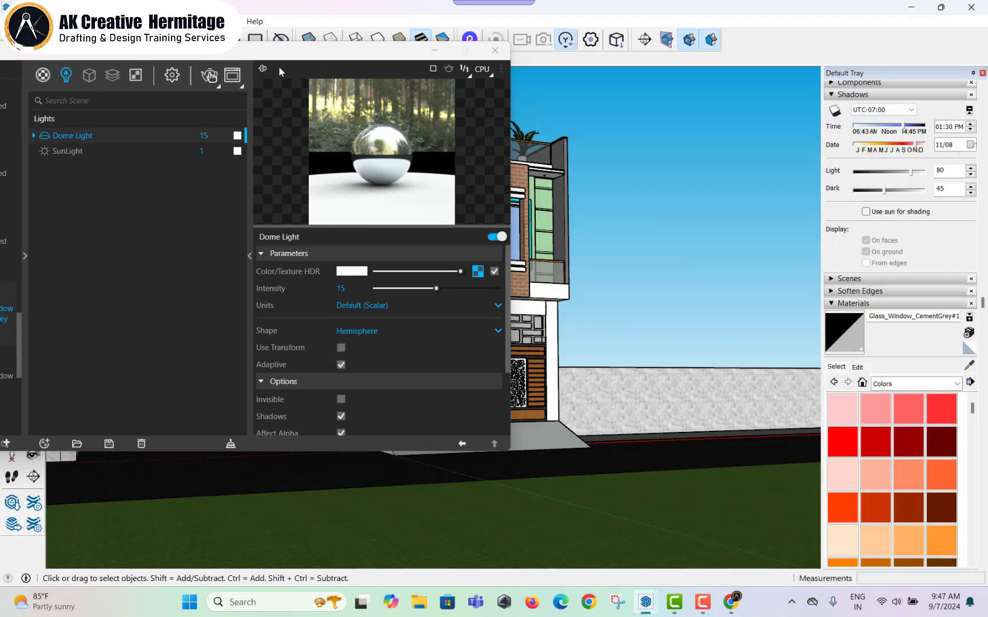
click(219, 90)
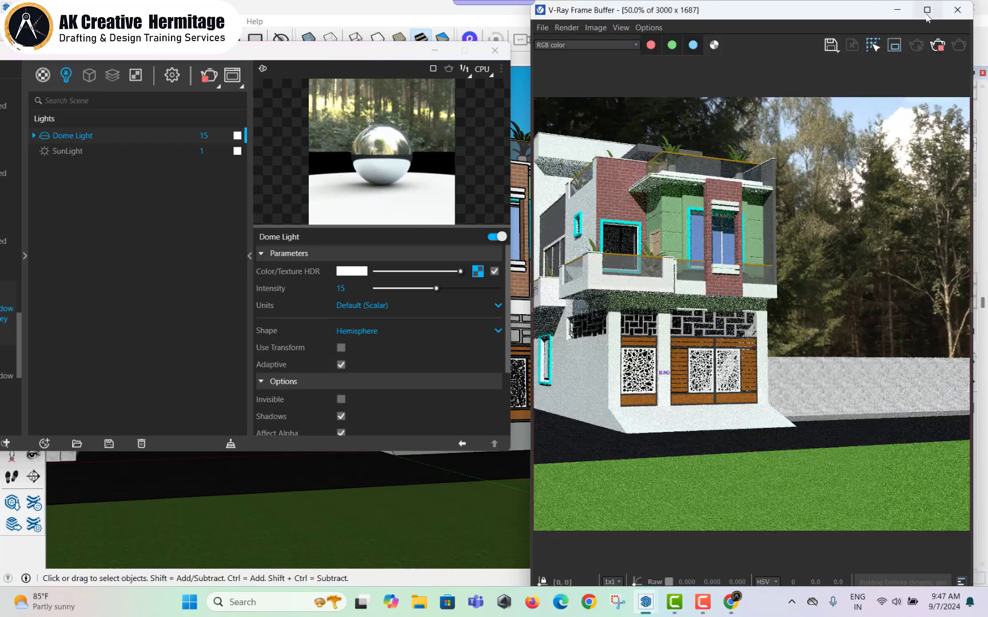
click(928, 17)
scroll(478, 206, up, 3)
scroll(479, 206, down, 3)
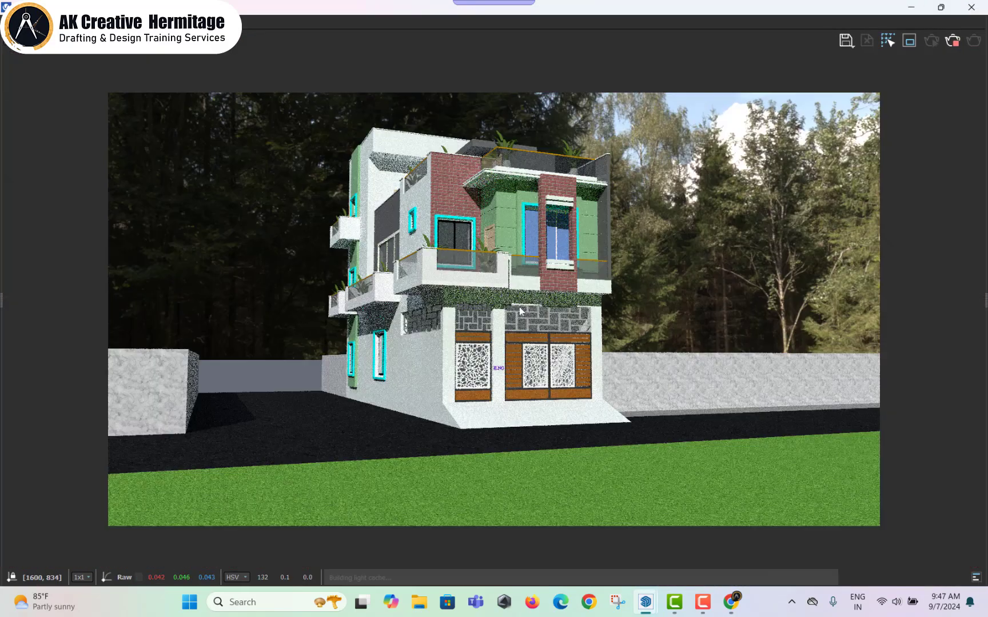
scroll(479, 205, up, 3)
- Inspect the house's upper floor in the render, then close it and show the SunLight settings
middle_drag(558, 282, 547, 258)
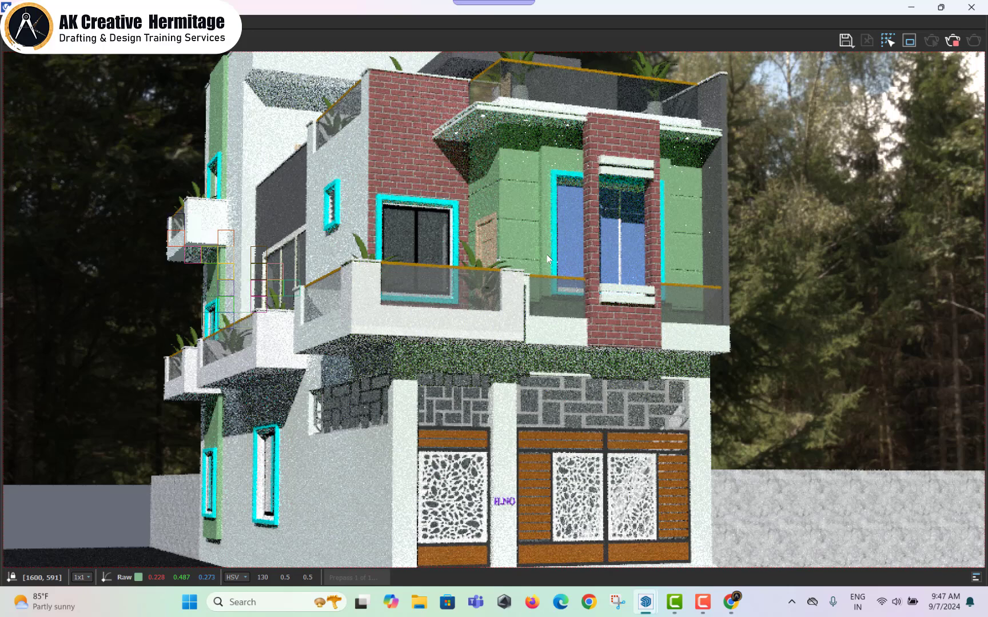
scroll(547, 258, down, 2)
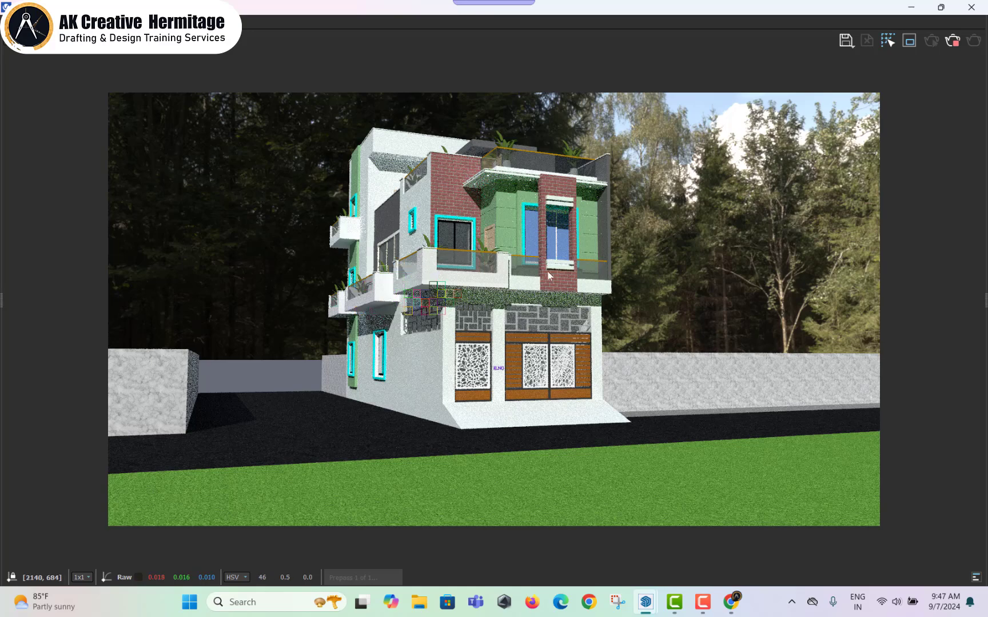
scroll(548, 276, up, 2)
scroll(514, 412, down, 1)
scroll(539, 311, down, 1)
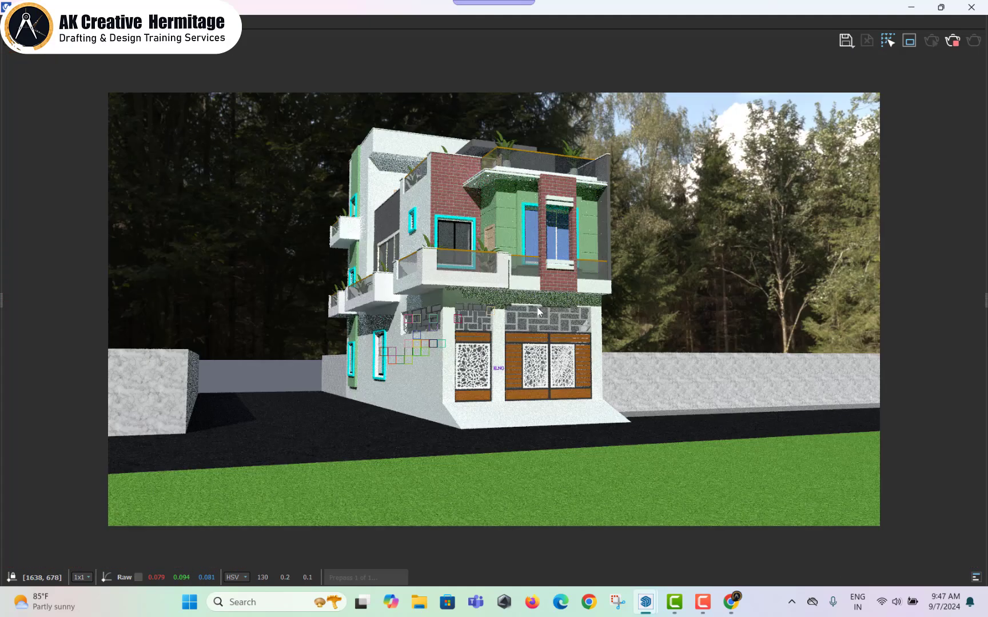
click(971, 7)
click(132, 152)
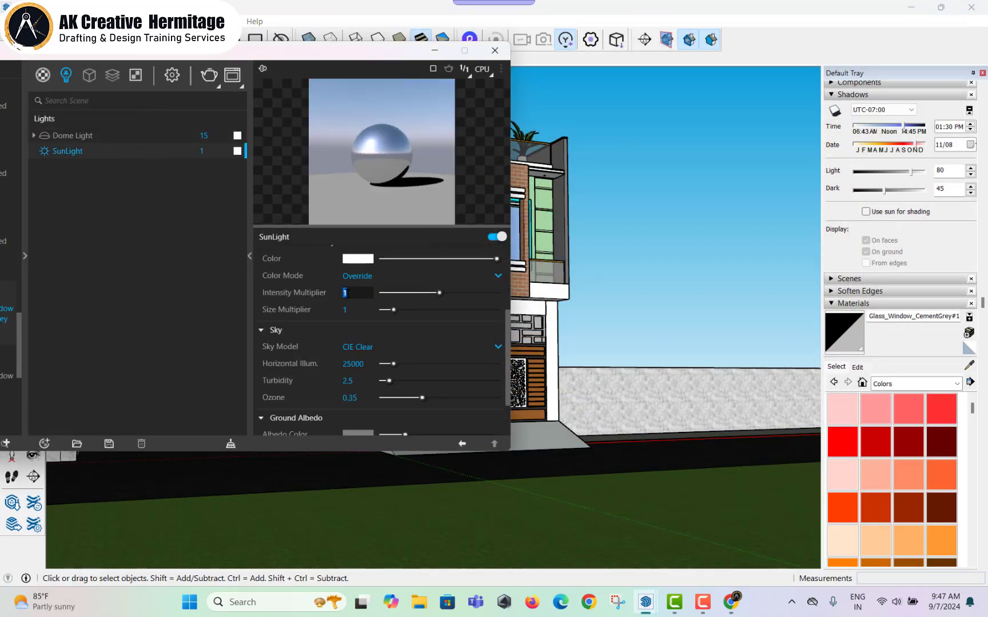
- Set the SunLight intensity and size multipliers to 0.1 and re-render
text(.1)
key(Return)
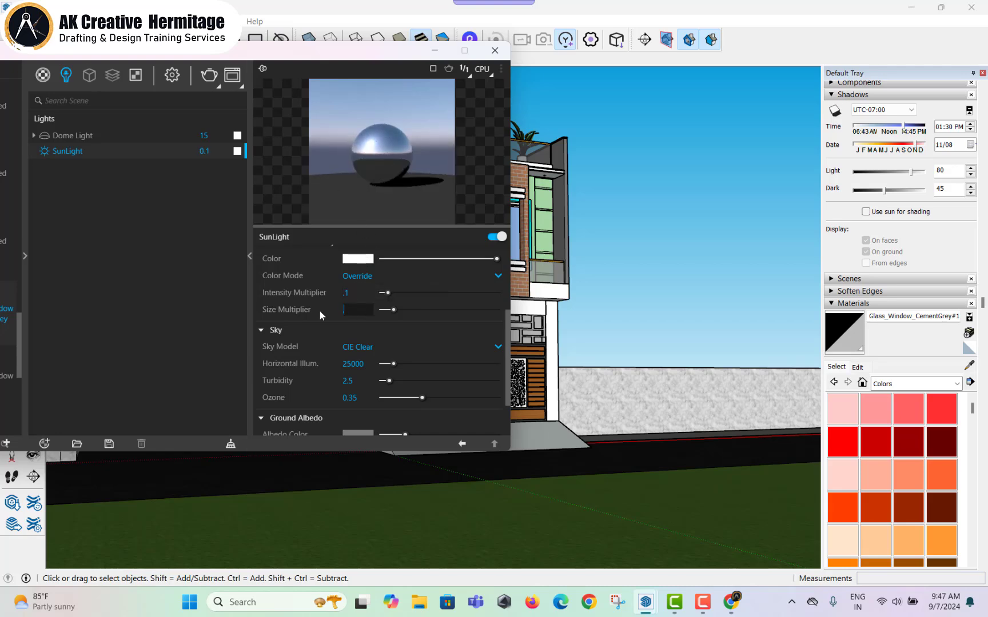
text(.1)
key(Return)
click(209, 75)
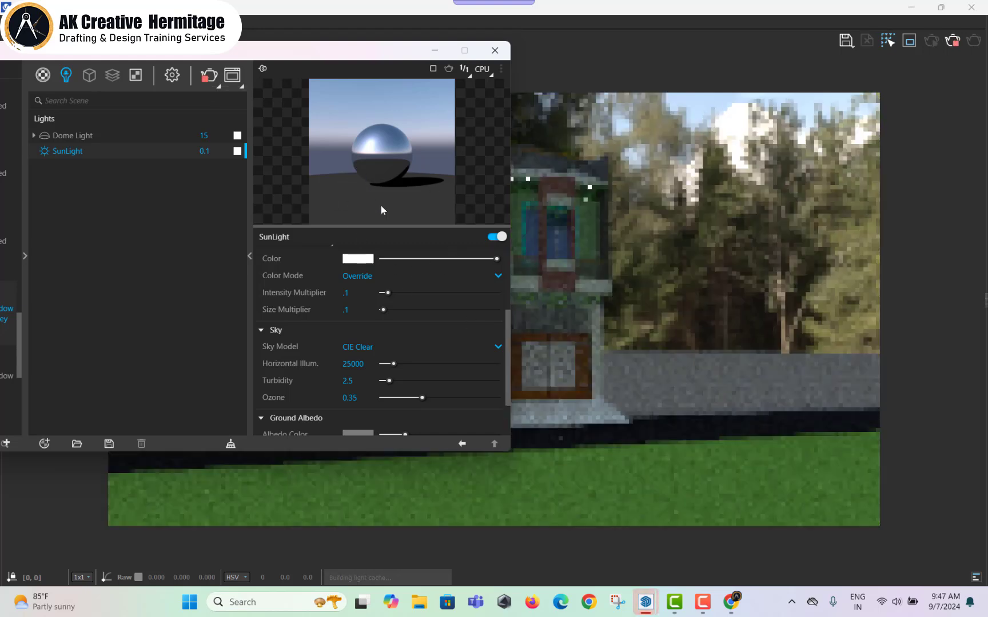
click(564, 274)
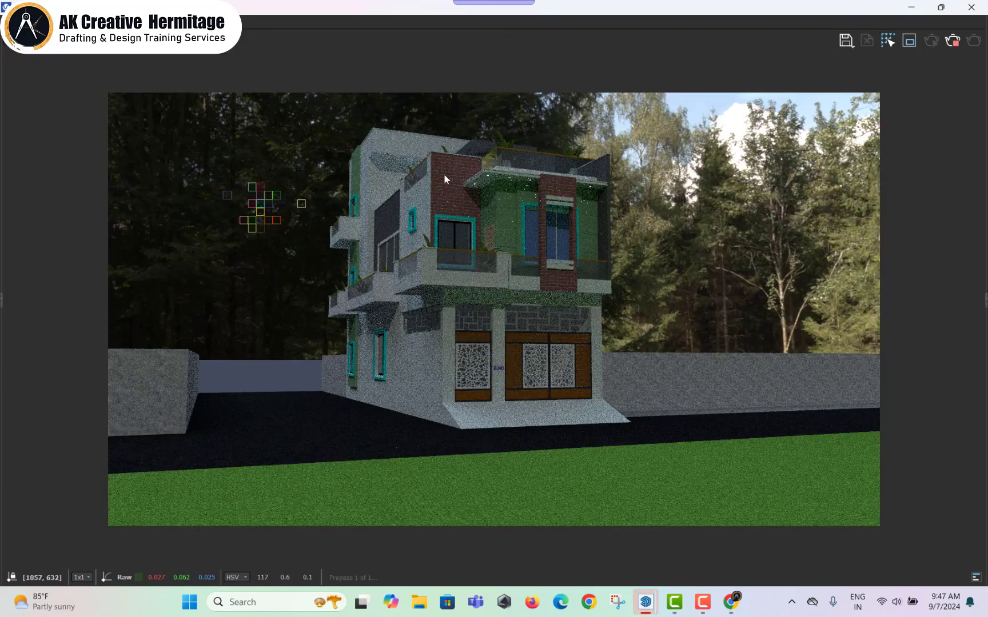
- Switch between the HDRI Haven page and the render, then return to SketchUp's light settings
click(731, 602)
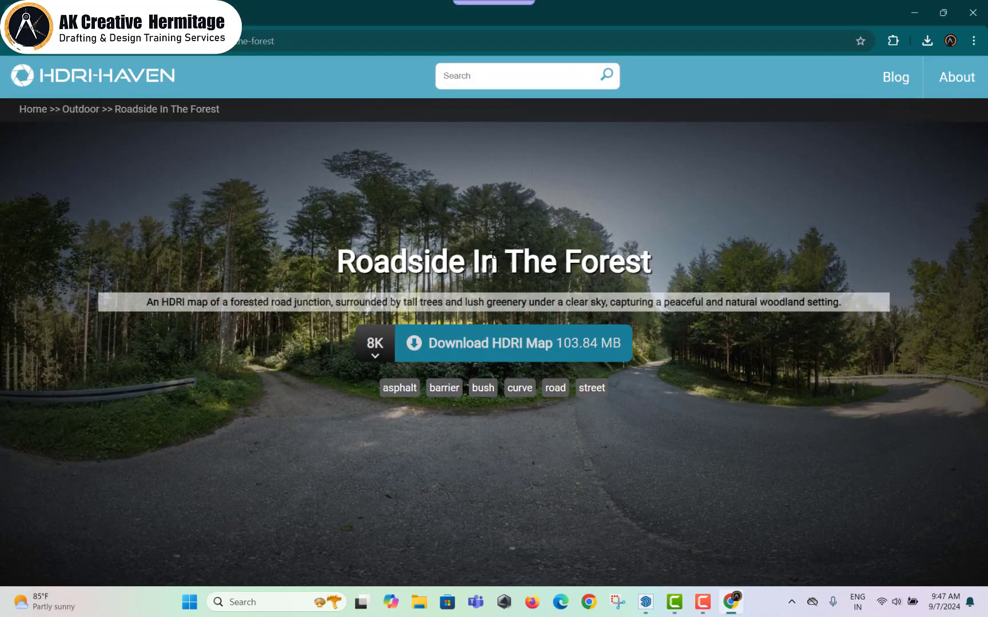
click(915, 515)
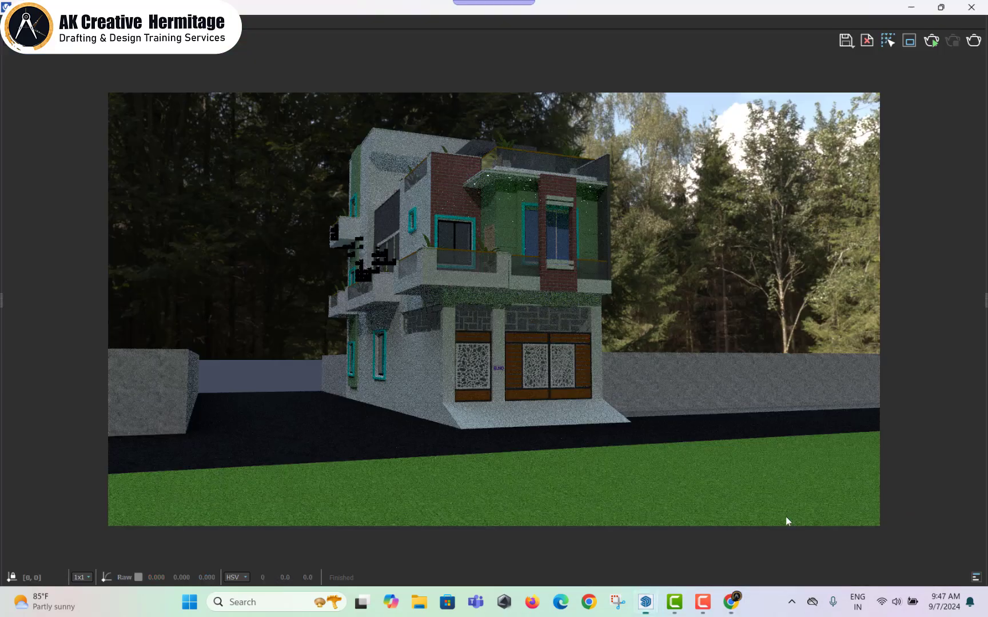
key(alt+Tab)
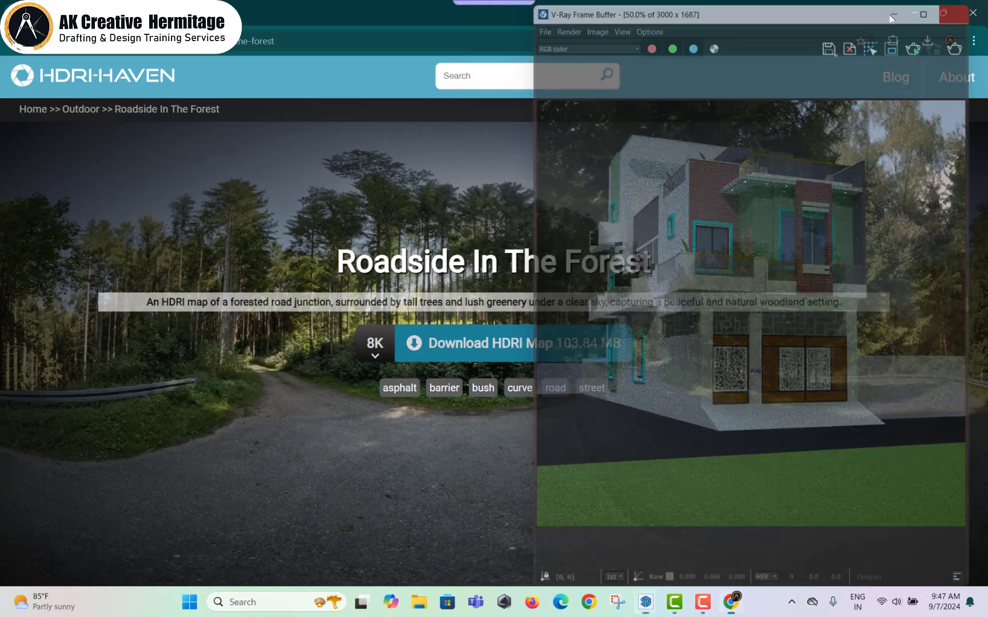
mouse_move(646, 602)
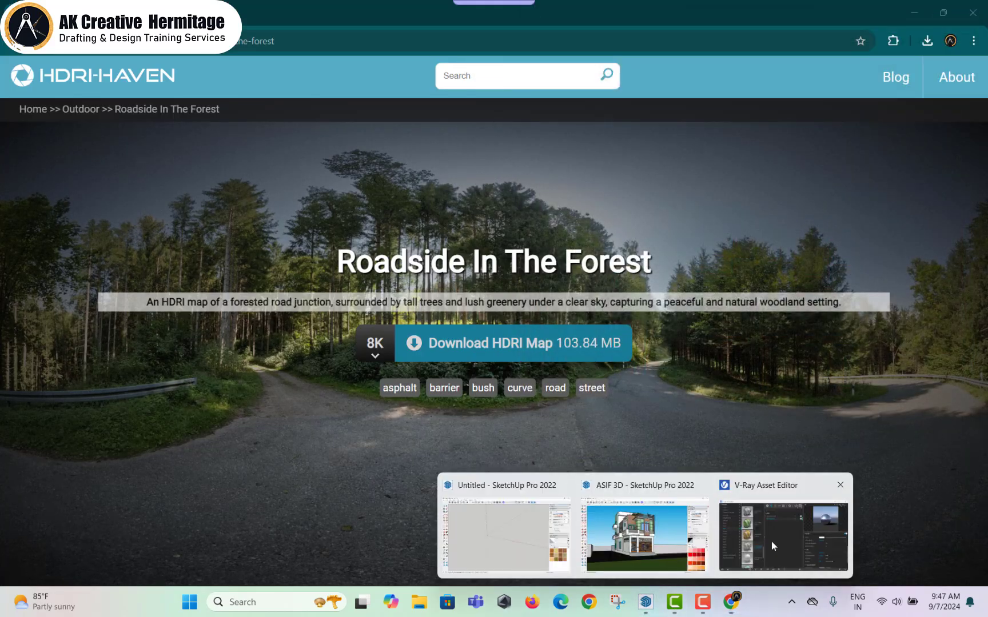
click(783, 540)
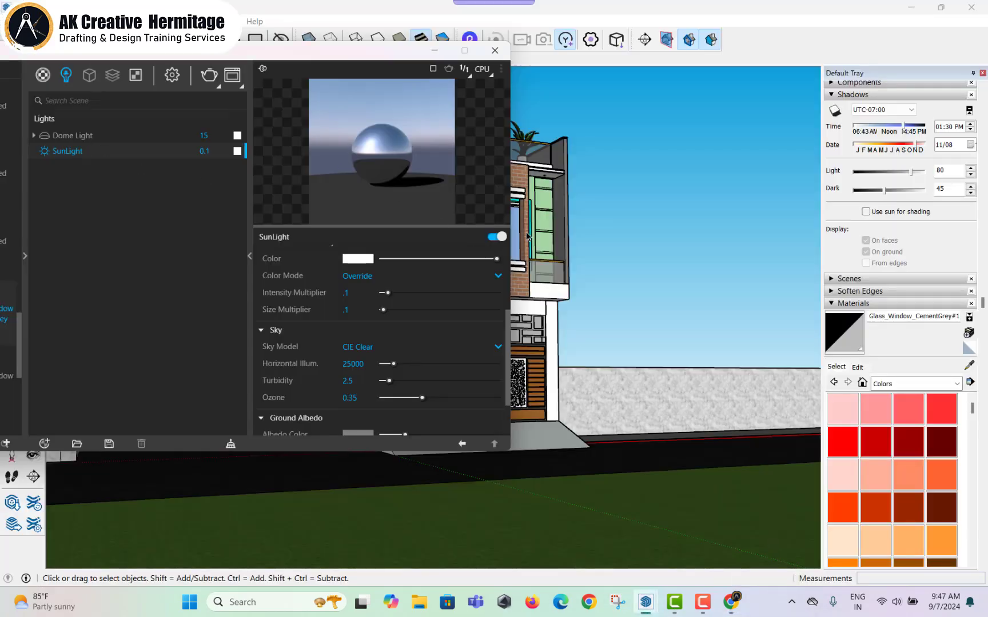
- Lower the dome light intensity to 1 and close the light settings window
double_click(203, 135)
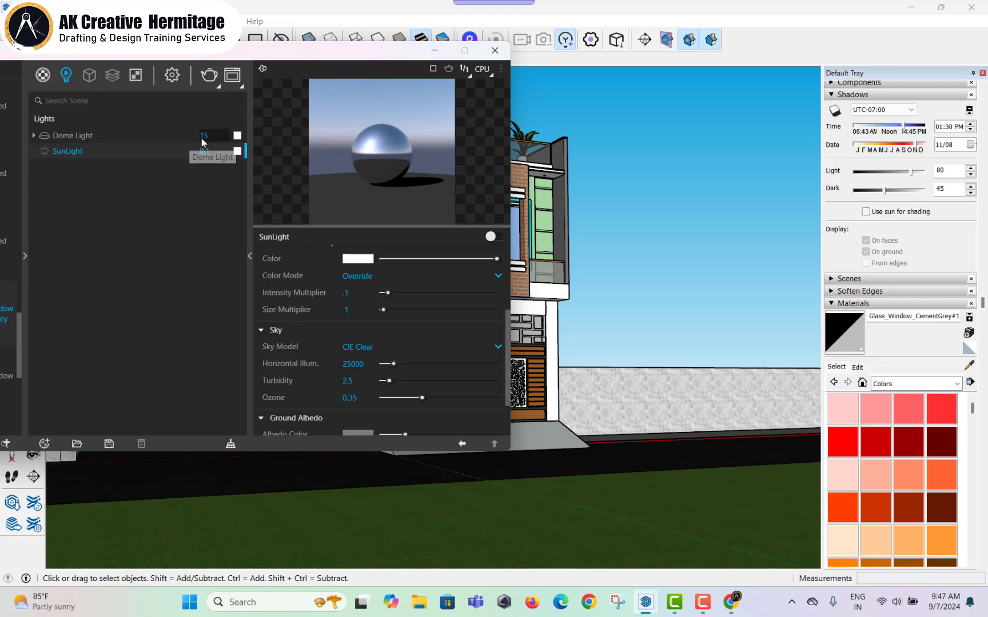
text(1)
key(Return)
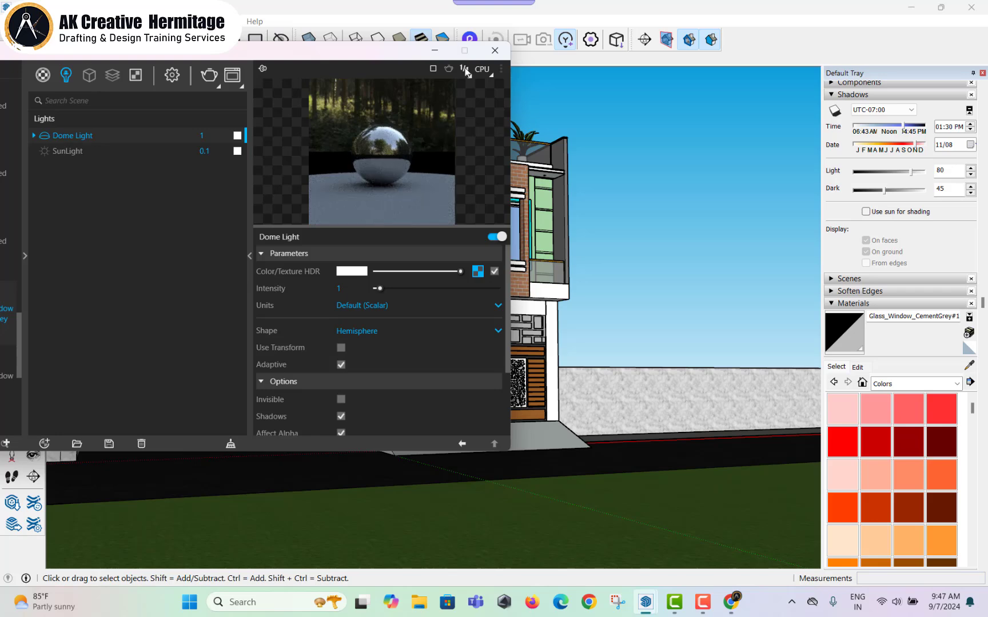
click(495, 50)
- Draw a large V-Ray rectangle light in front of the house
click(217, 21)
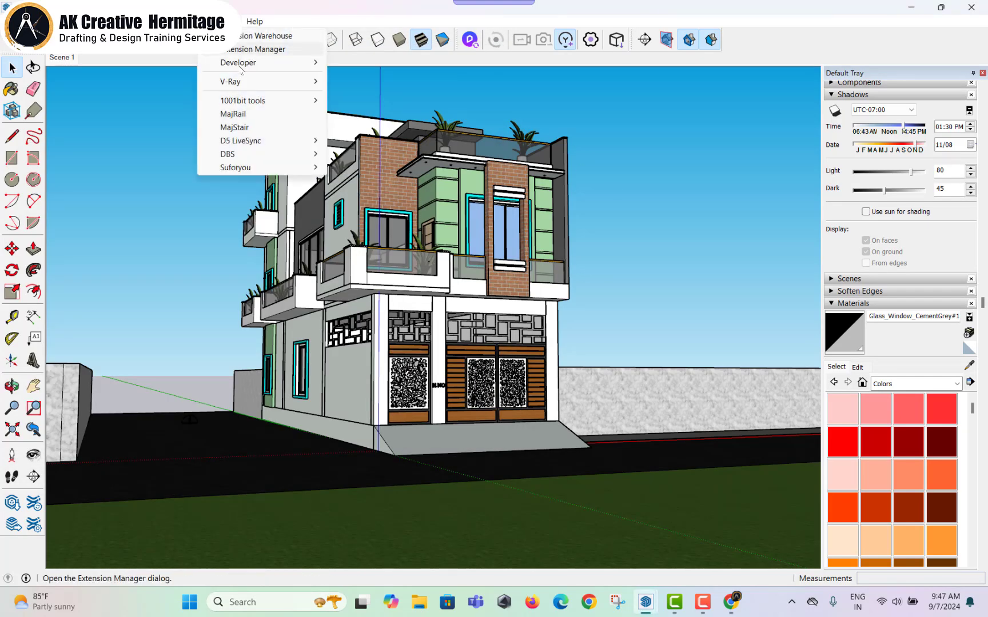
mouse_move(369, 181)
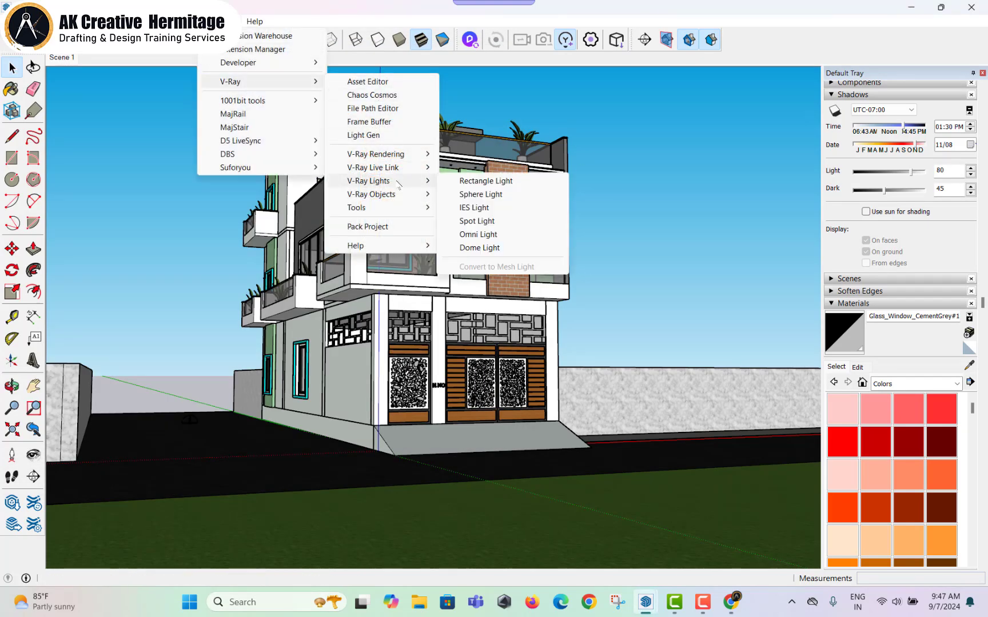
click(481, 178)
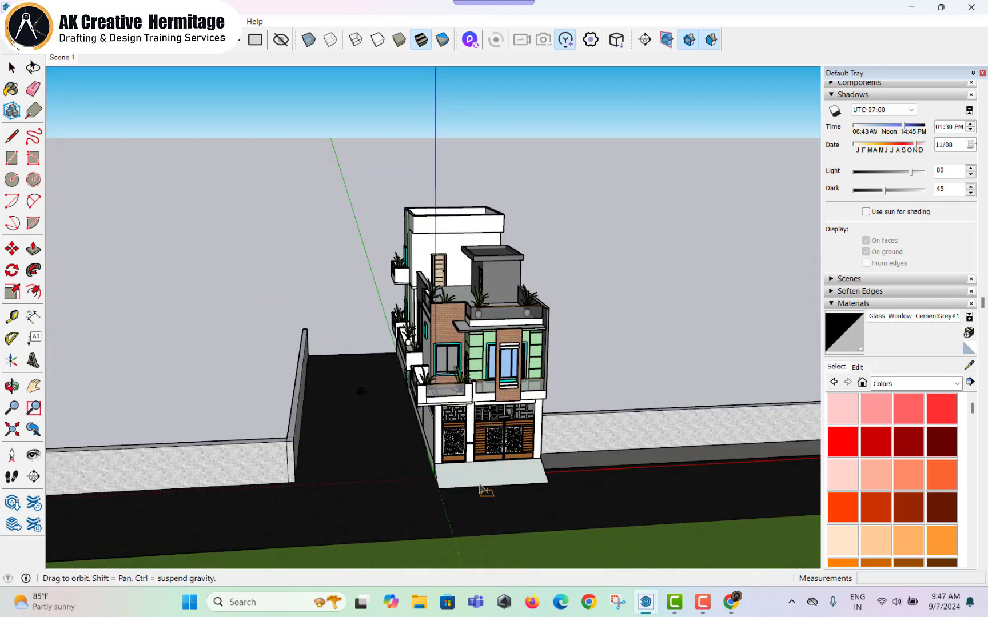
middle_drag(584, 424, 355, 265)
scroll(397, 290, down, 3)
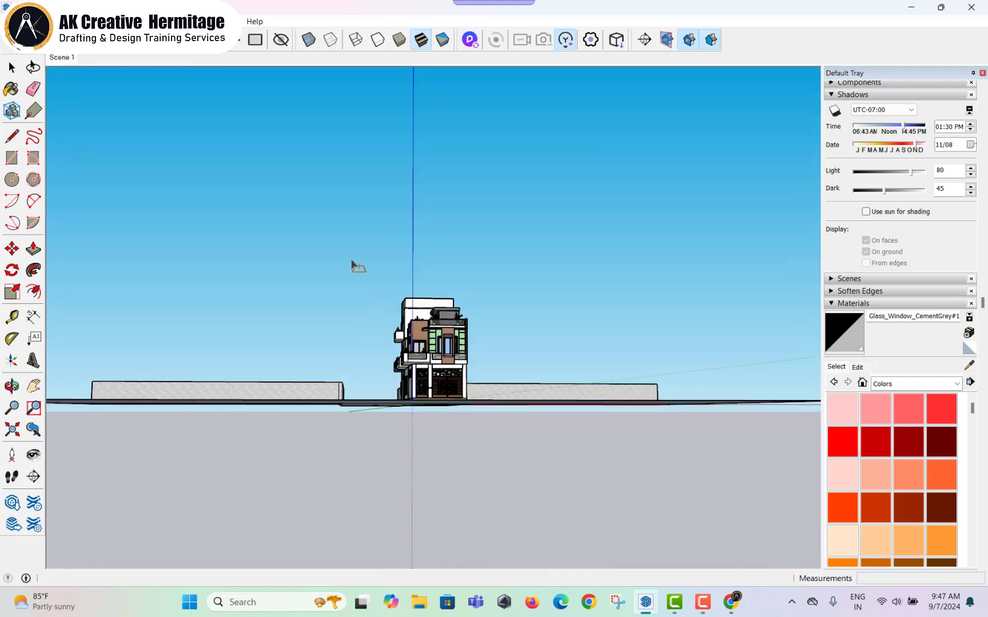
click(310, 209)
click(553, 411)
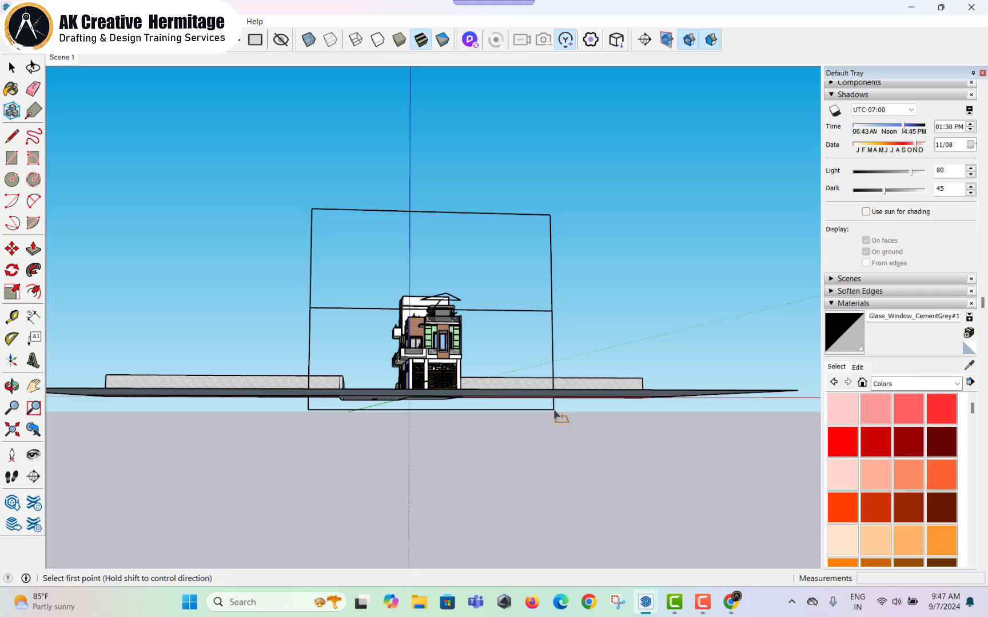
key(space)
mouse_move(594, 419)
middle_down()
mouse_move(522, 307)
mouse_move(558, 311)
middle_up()
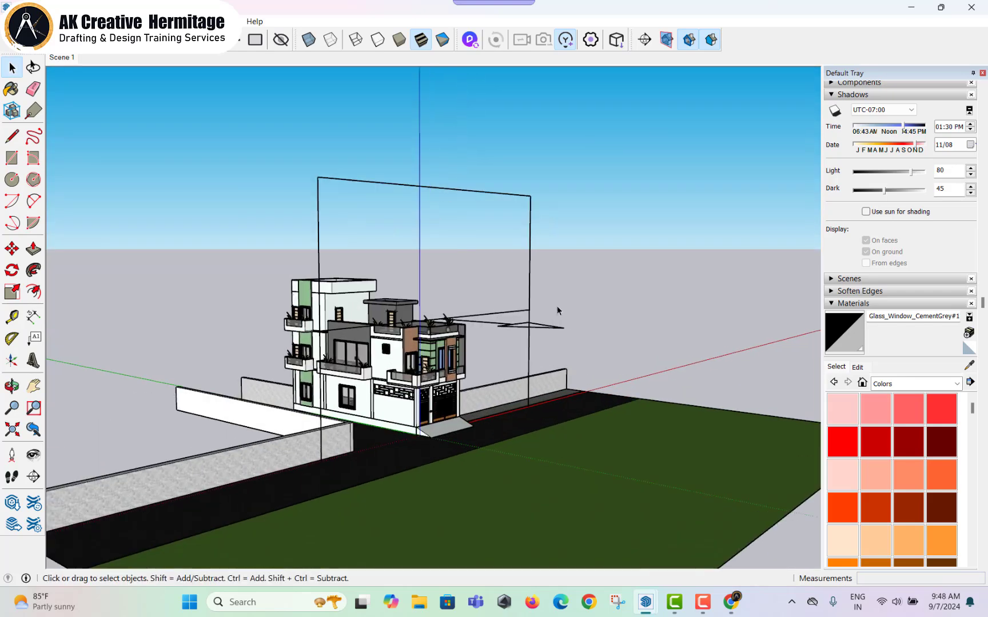
- Flip the rectangle light along its axis and return to the Scene 1 view
click(531, 253)
right_click(531, 251)
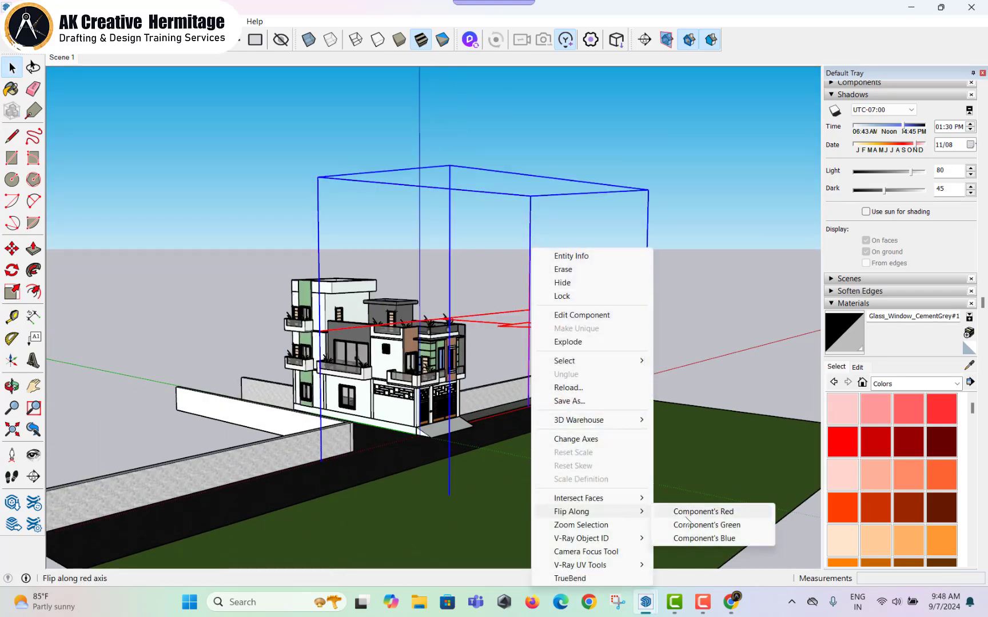
click(703, 539)
middle_drag(673, 467, 487, 341)
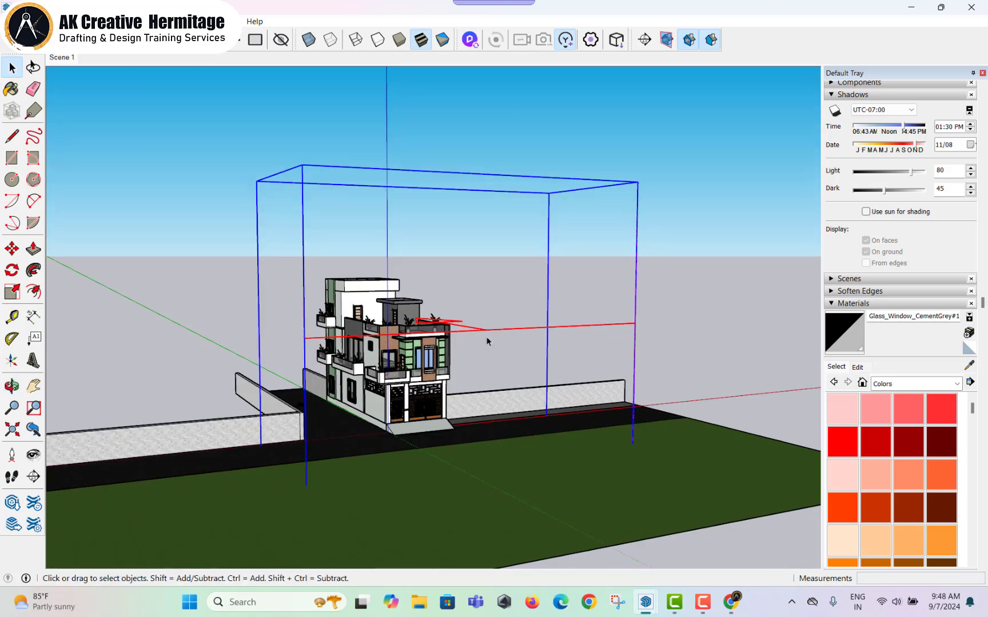
scroll(488, 341, up, 2)
click(67, 59)
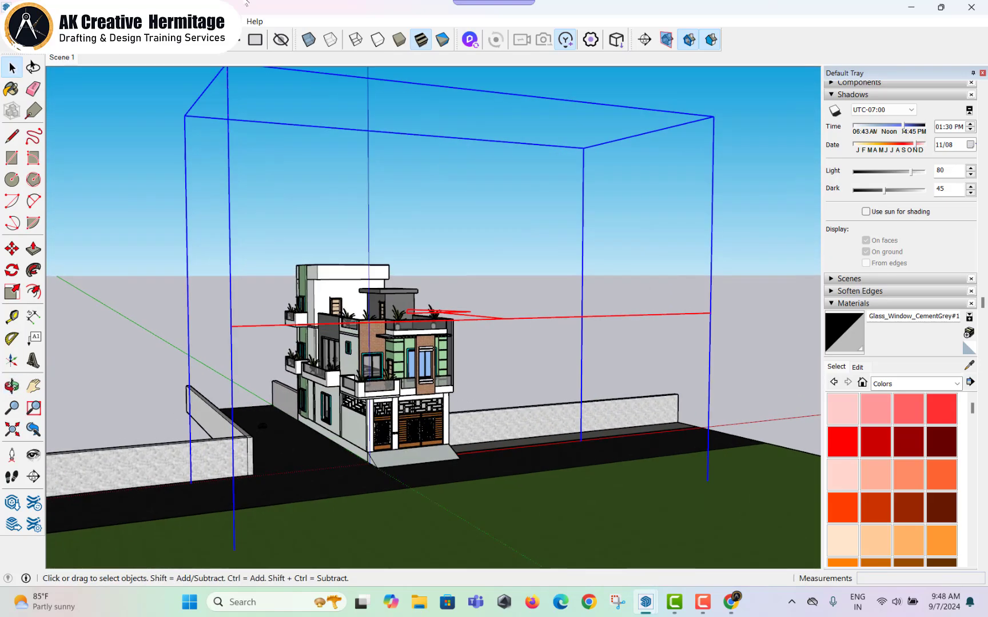
- Make the rectangle light invisible in its V-Ray light options
click(226, 22)
mouse_move(230, 81)
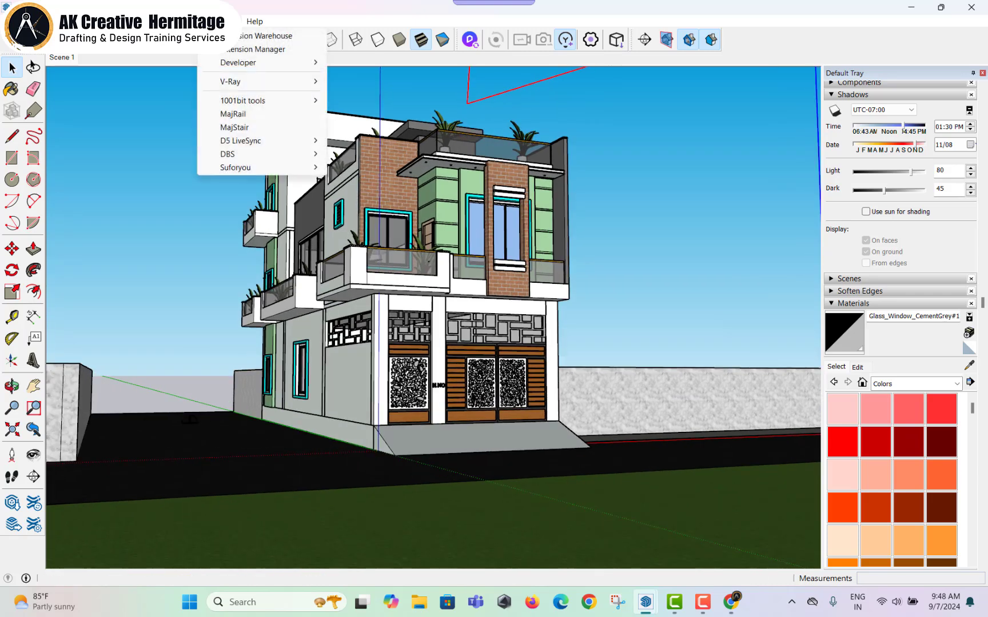
click(363, 82)
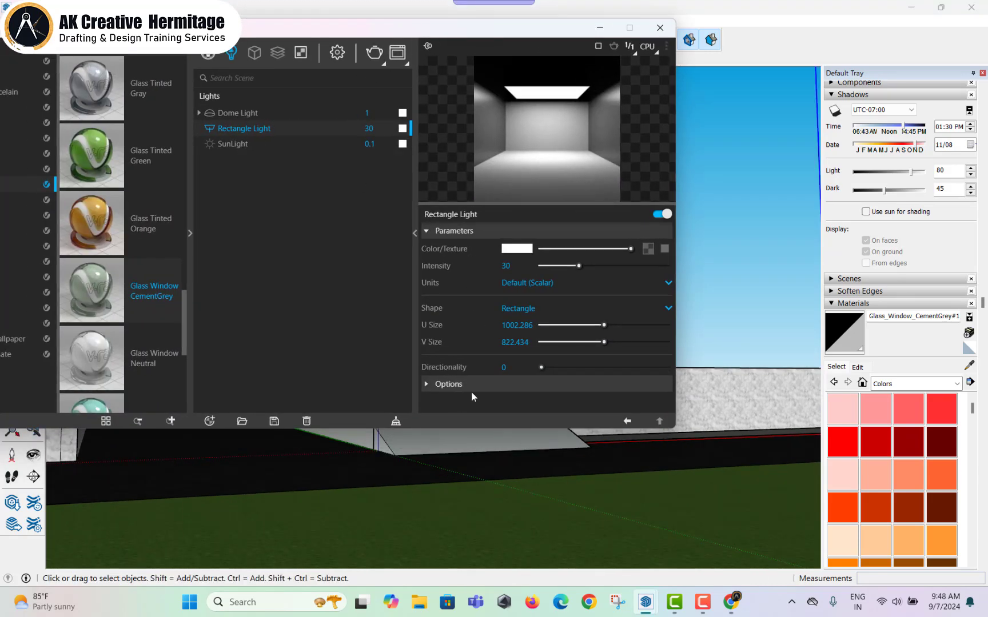
click(475, 389)
click(506, 338)
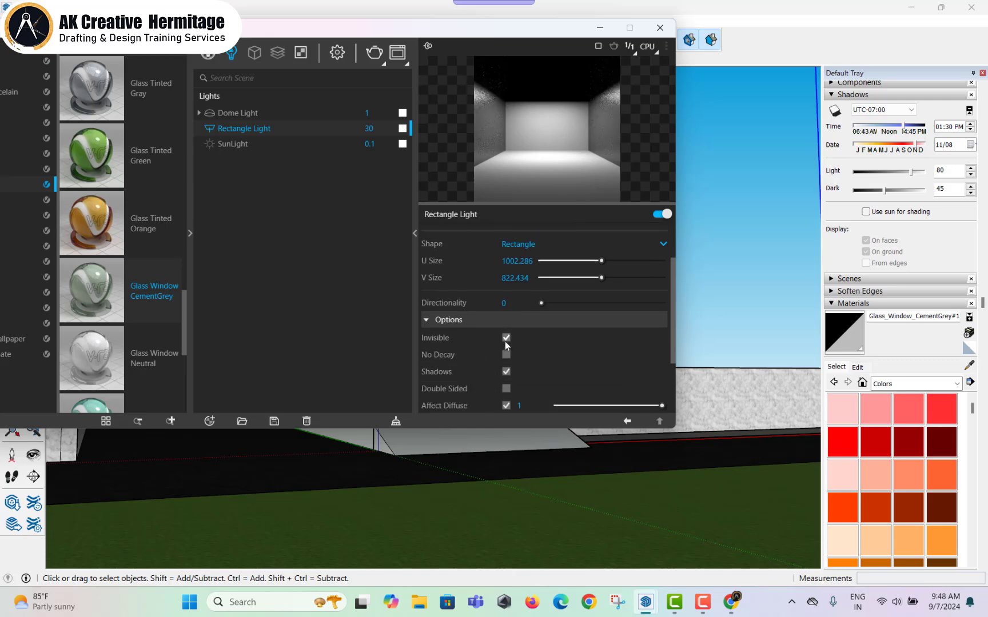
- Run a full-screen test render with the invisible rectangle light, then close it
click(374, 53)
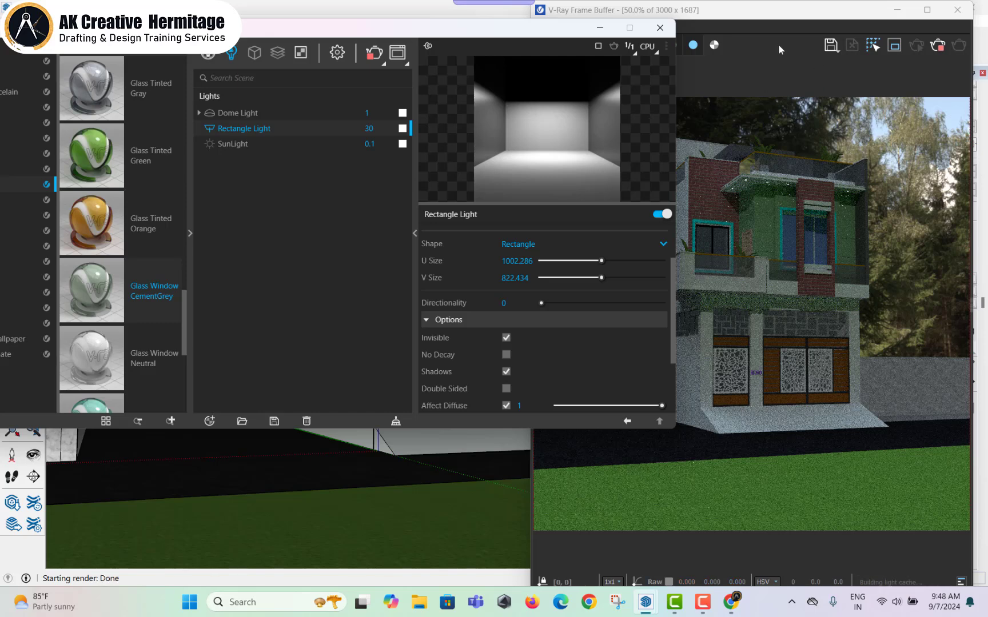
double_click(778, 9)
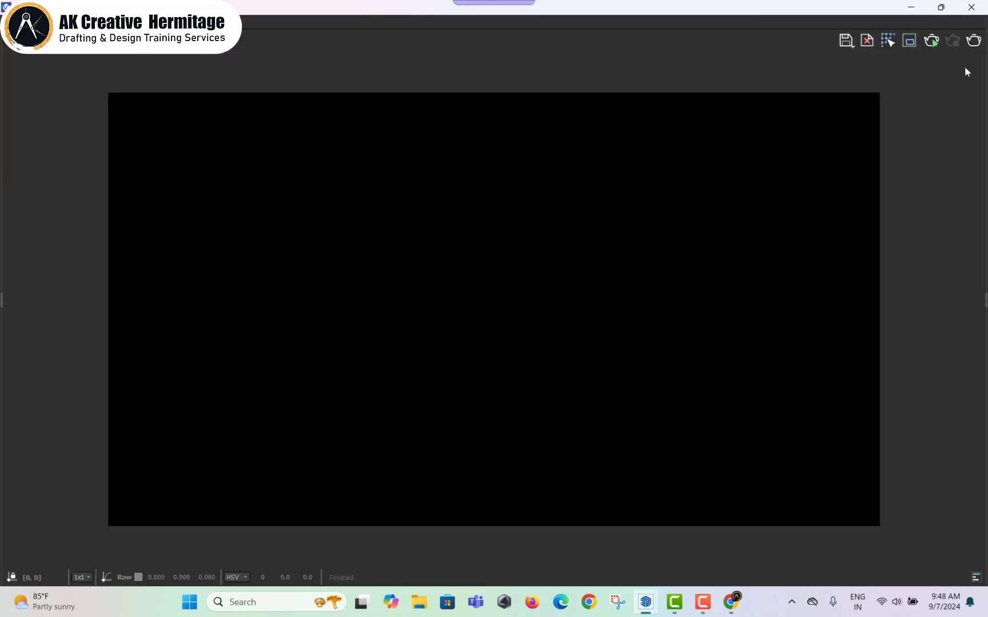
click(970, 7)
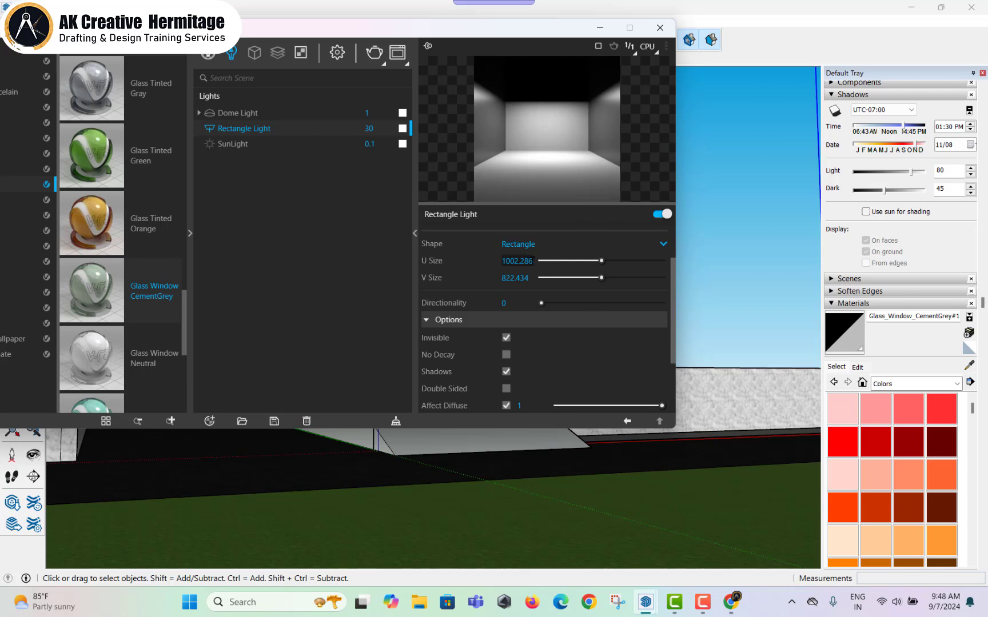
scroll(544, 293, up, 2)
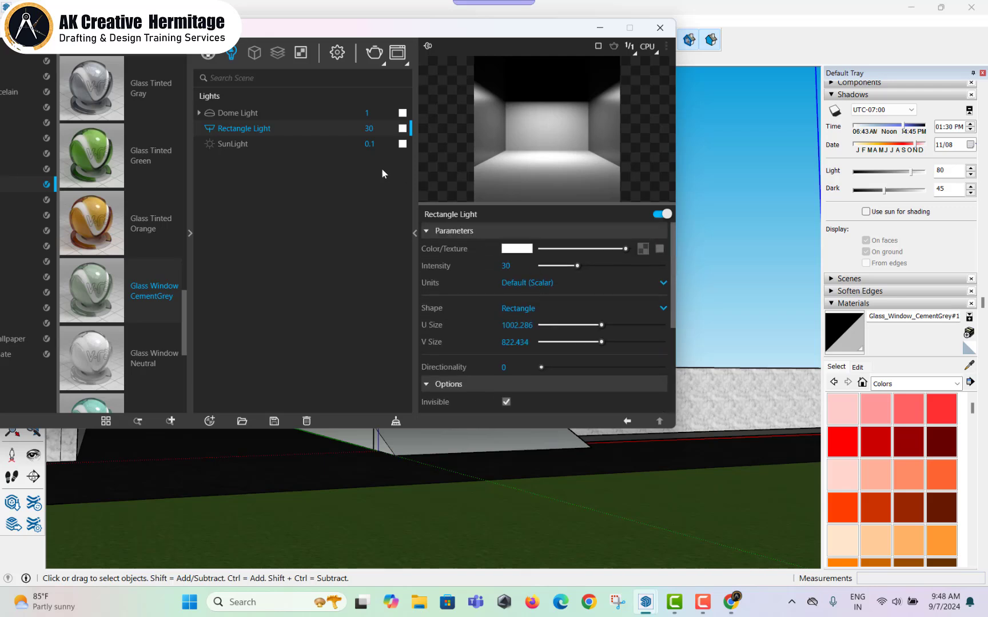
- Set the dome light intensity to 2 and start a test render
click(289, 143)
click(275, 110)
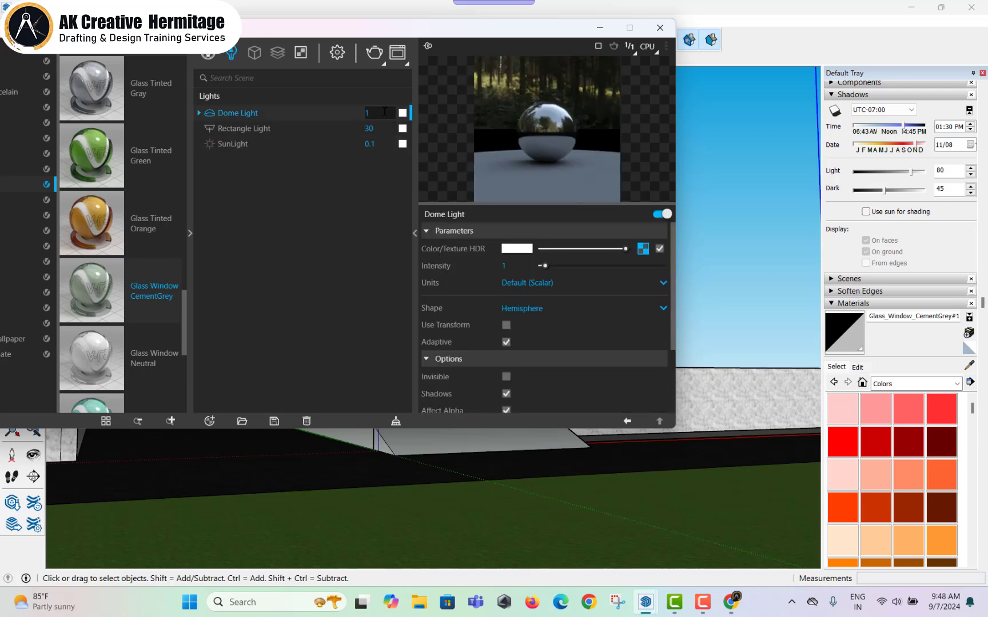
key(Return)
click(374, 52)
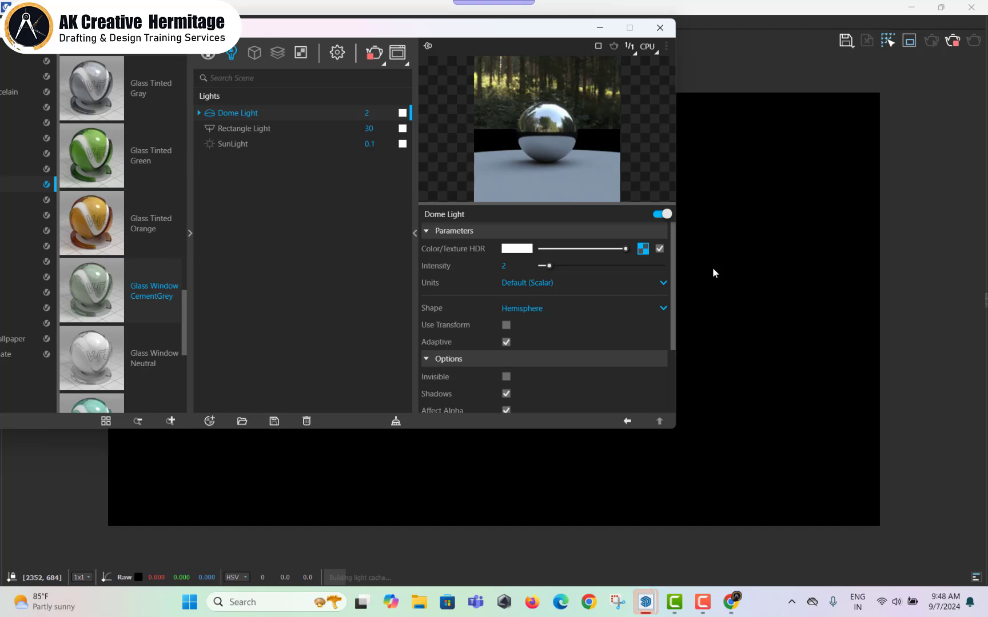
drag(526, 38, 119, 171)
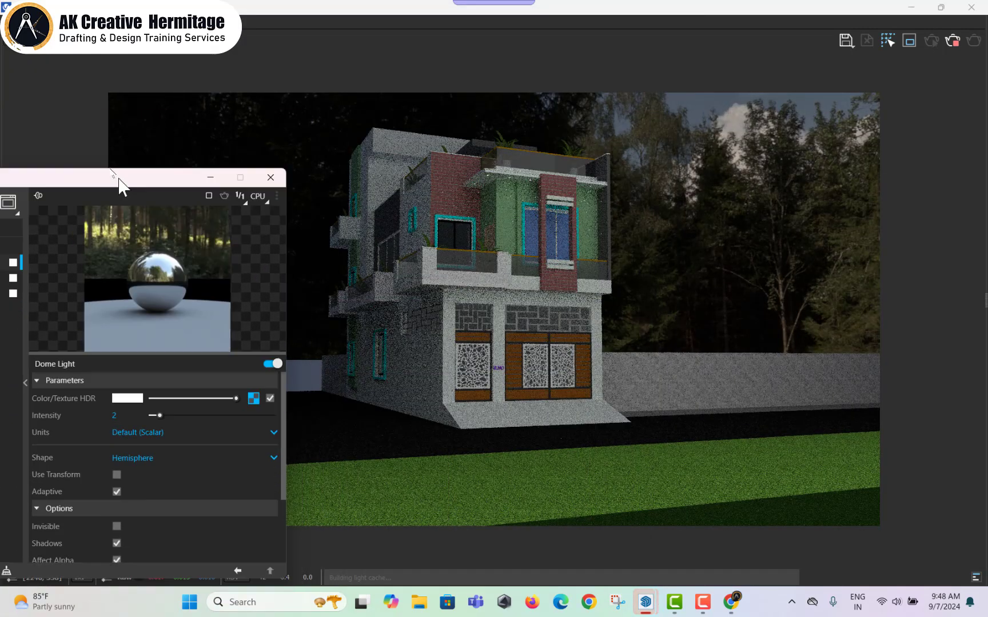
- Lower the dome intensity to 1, then 0.5, and stop the running render
click(97, 399)
text(1)
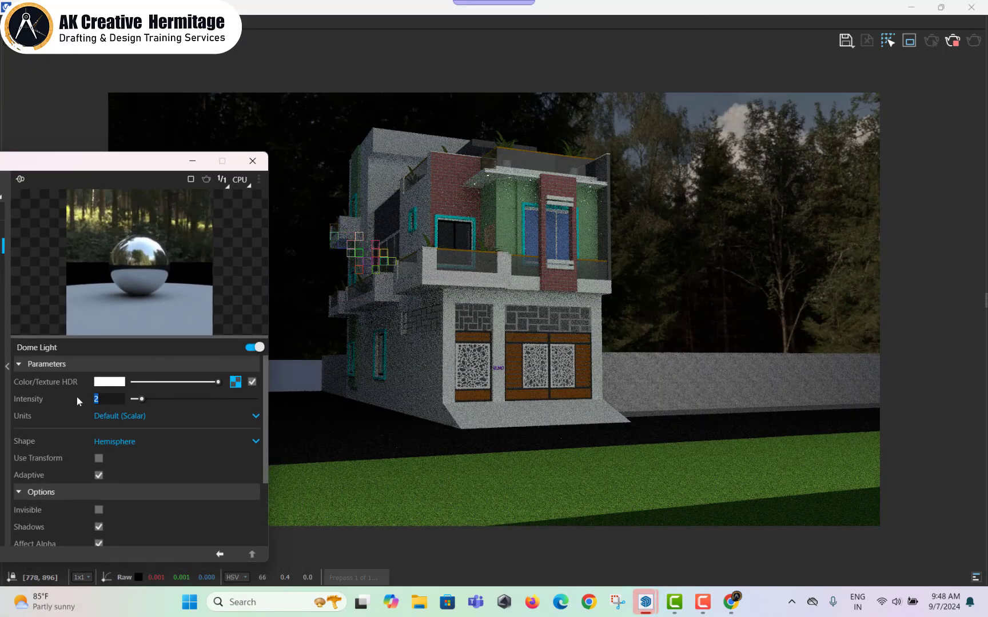
key(Return)
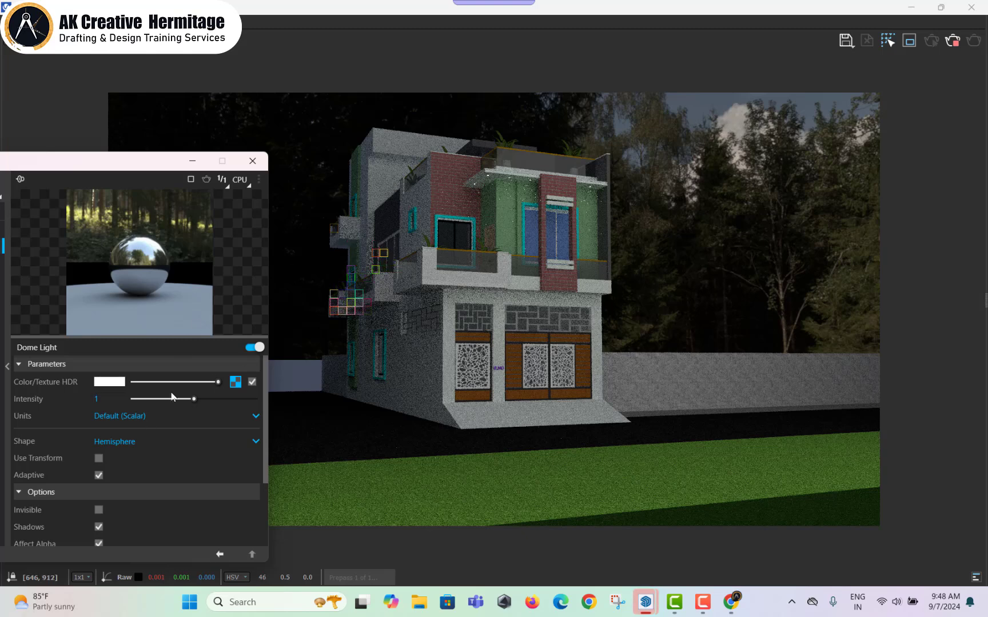
text(.5)
key(Return)
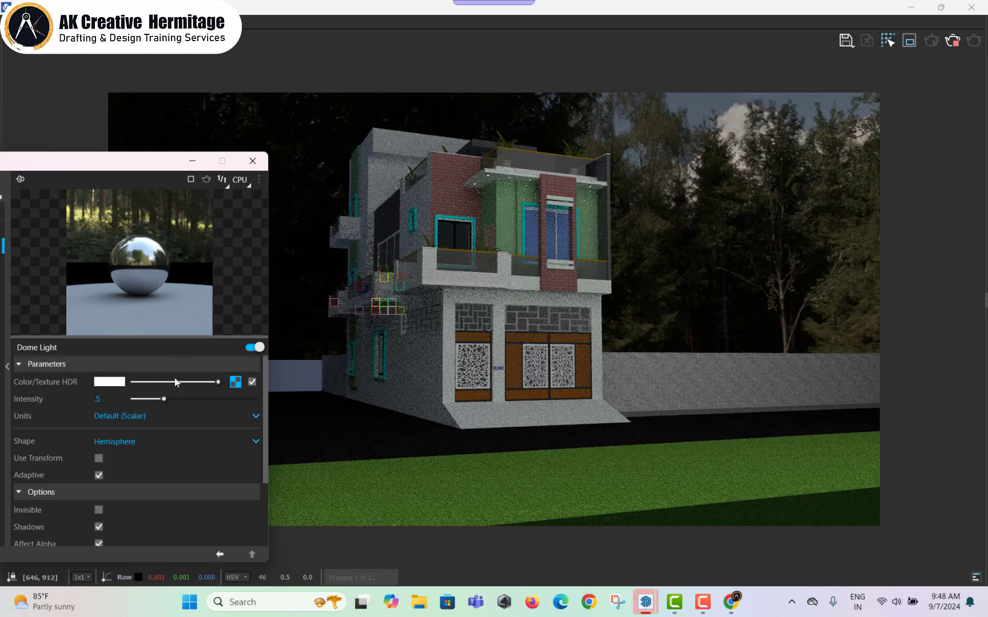
click(953, 41)
mouse_move(730, 602)
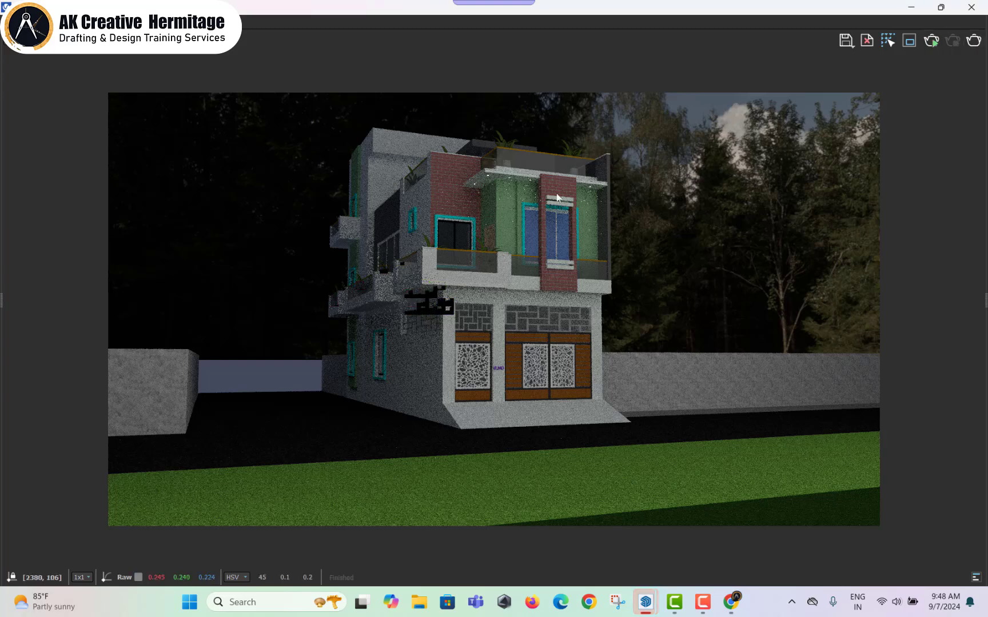
click(731, 610)
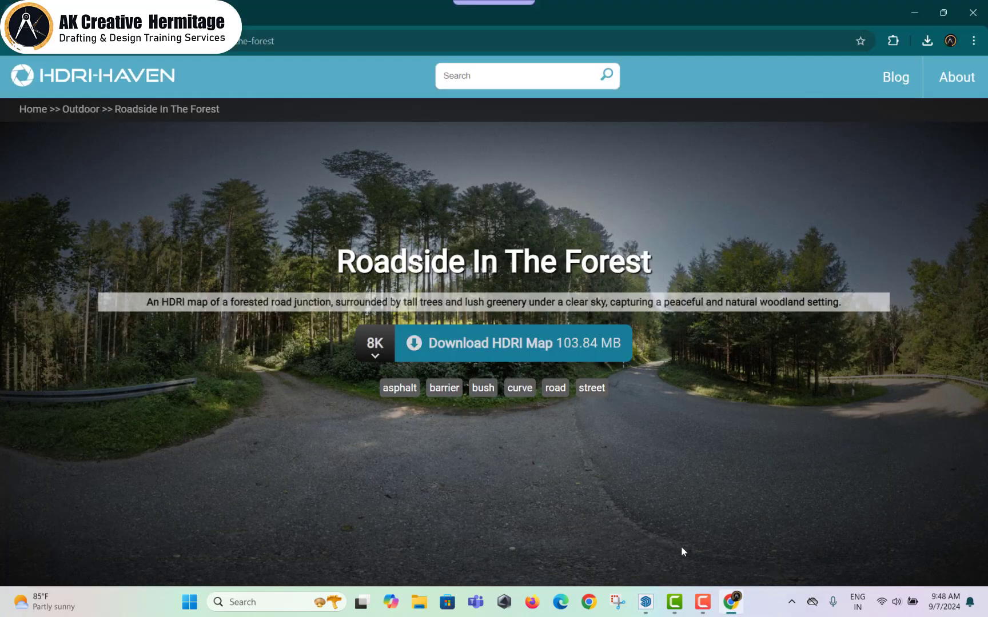
click(695, 526)
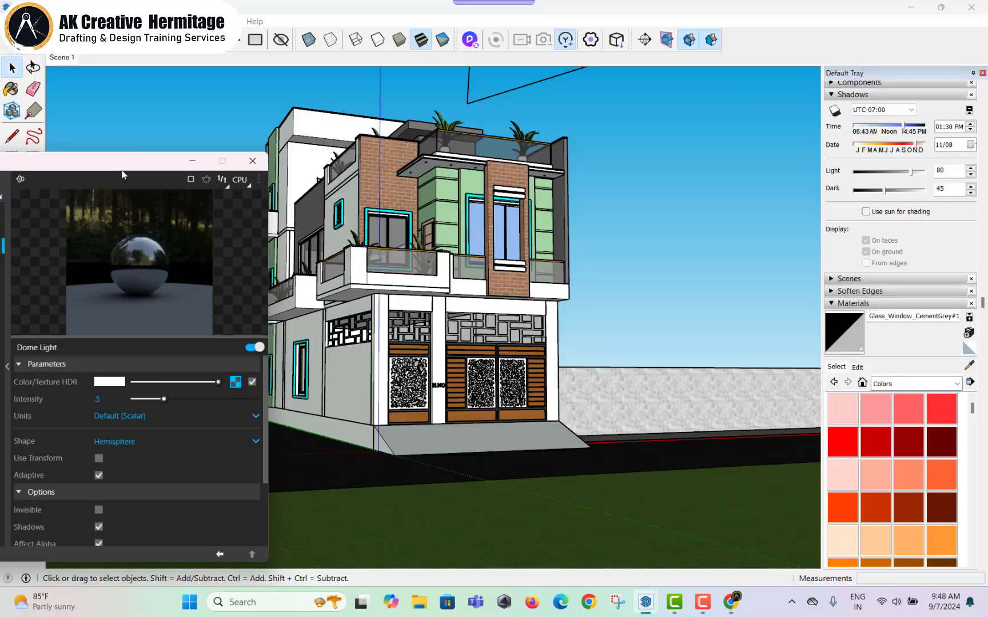
- Change the rectangle light intensity to 10 and start a new V-Ray render
drag(122, 170, 354, 63)
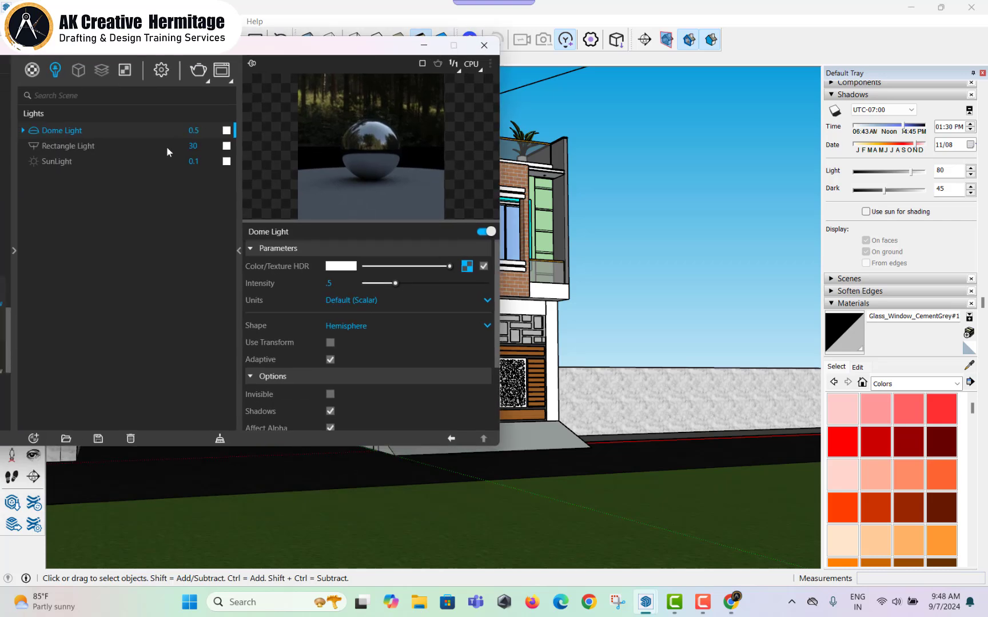
click(79, 147)
click(70, 163)
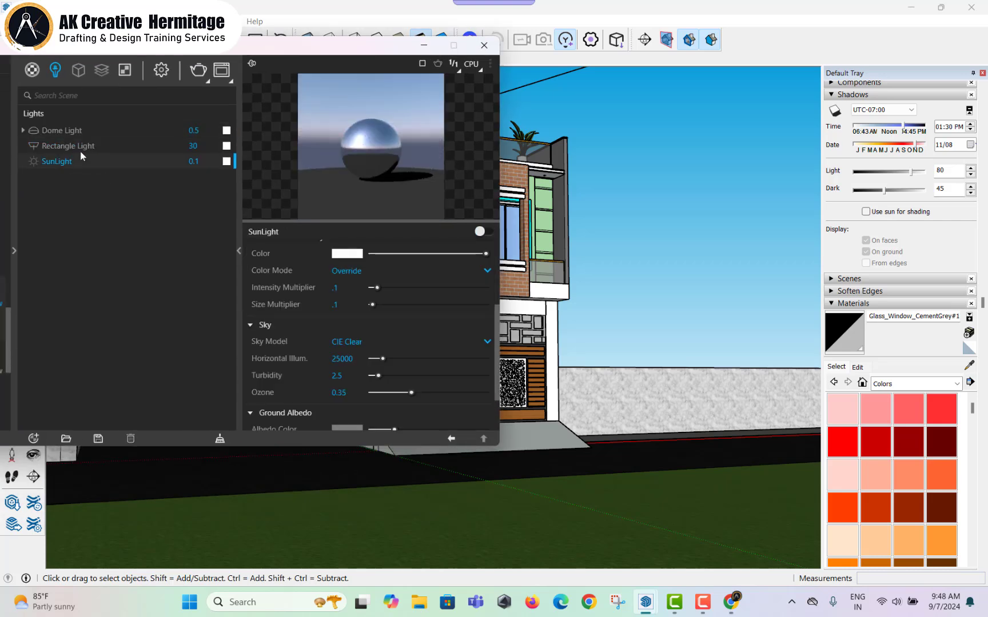
click(80, 150)
text(1)
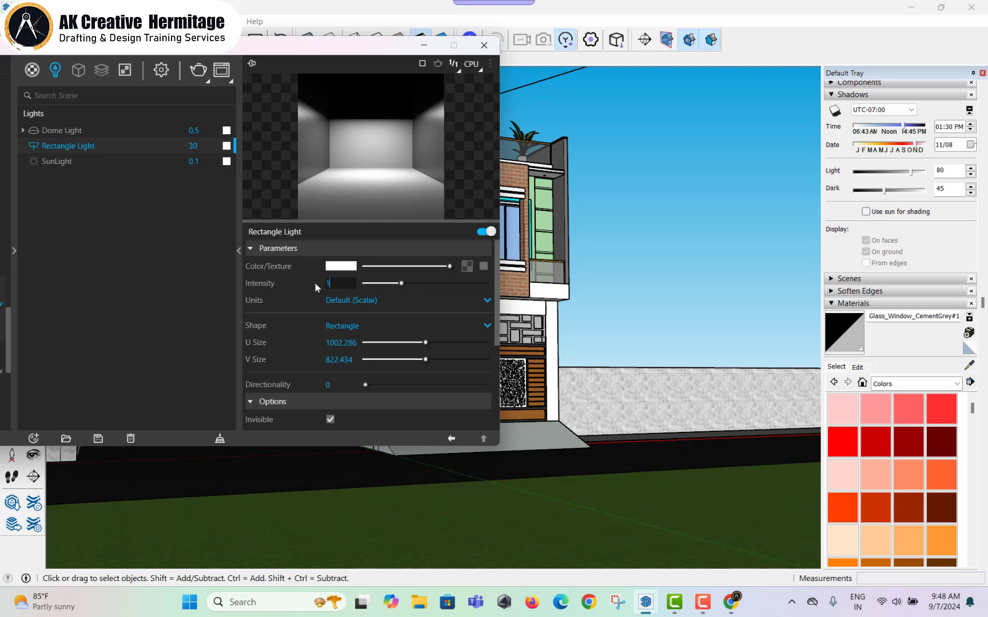
text(0)
key(Return)
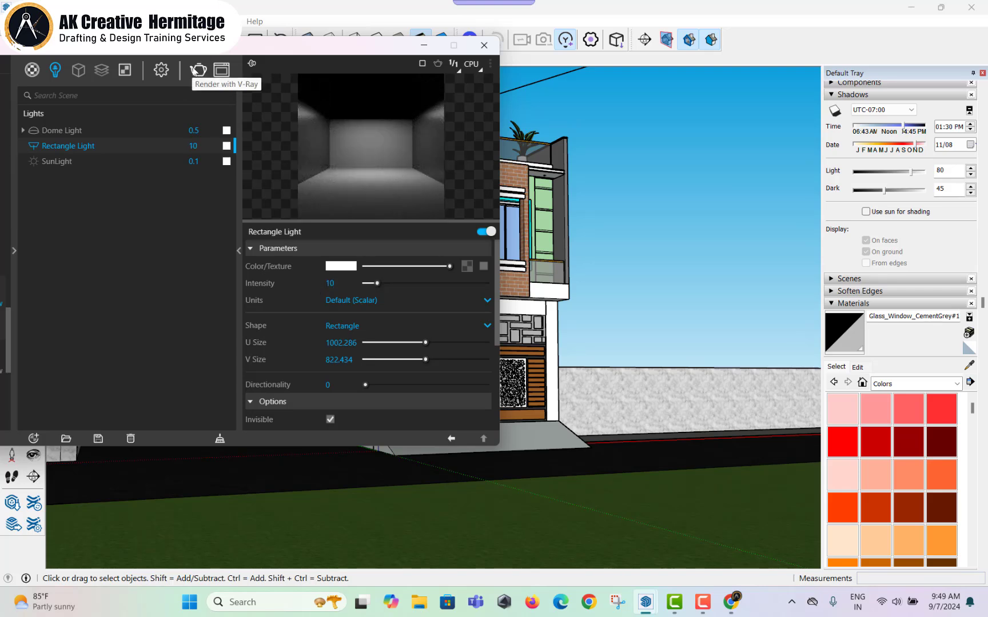
click(200, 70)
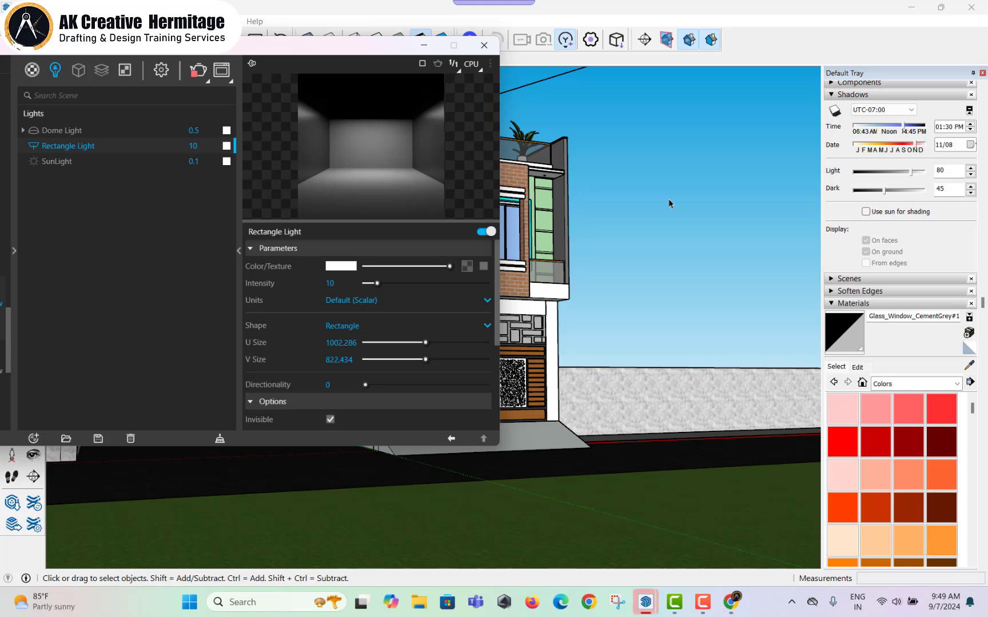
mouse_move(646, 602)
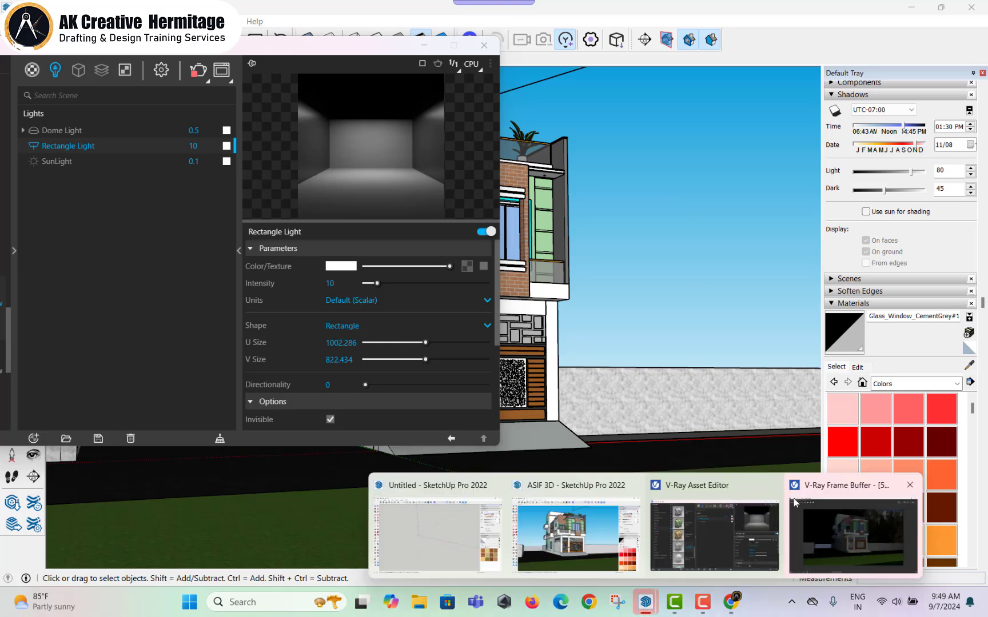
- Zoom around the dark finished render, close it, and show the SunLight settings
click(870, 529)
scroll(545, 276, up, 3)
scroll(543, 280, down, 3)
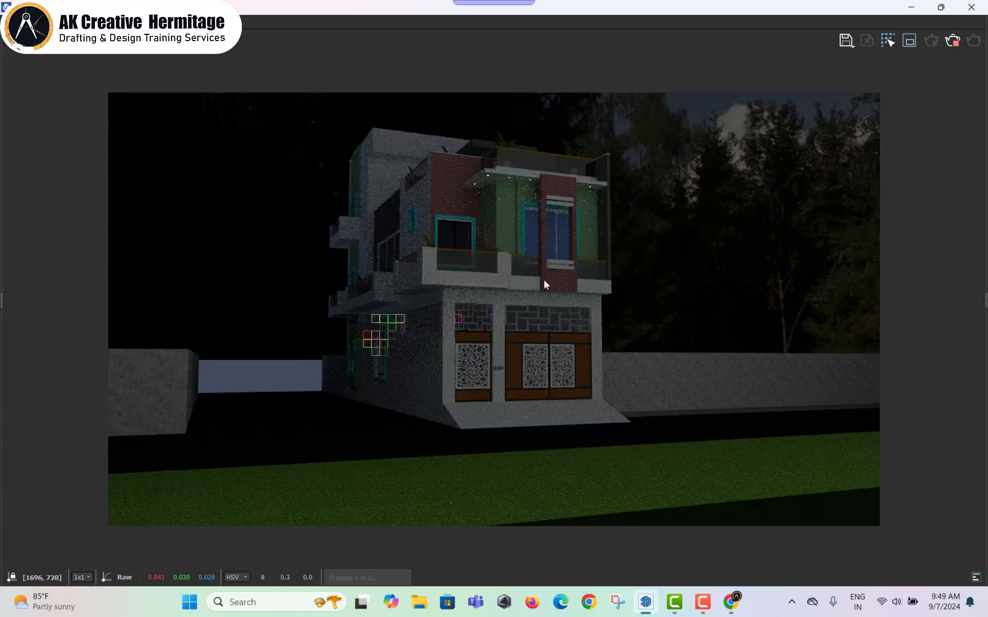
scroll(543, 280, up, 3)
scroll(485, 263, down, 2)
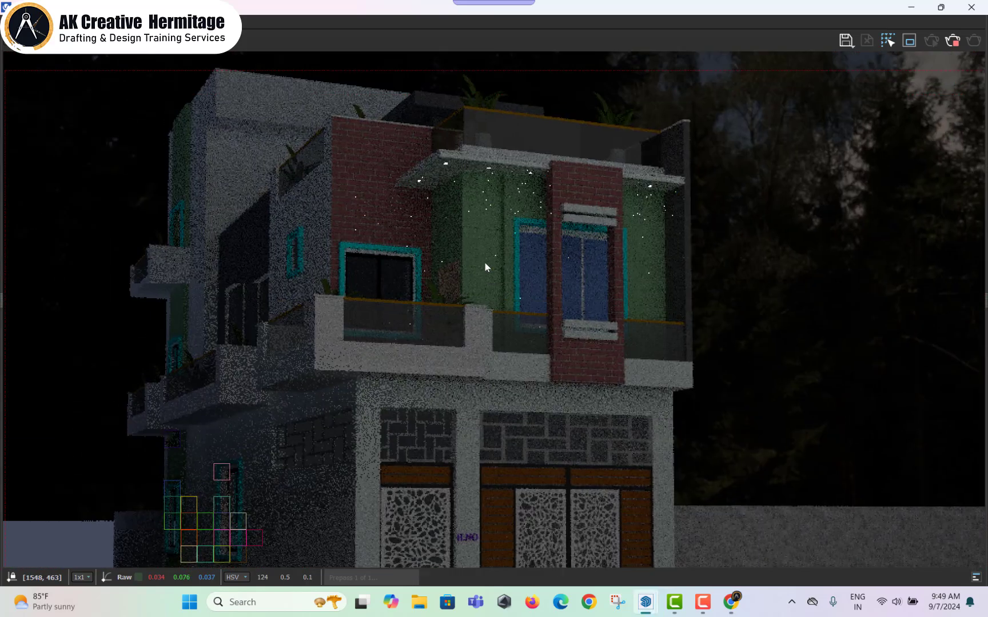
scroll(471, 238, up, 4)
scroll(484, 242, down, 3)
scroll(489, 248, up, 1)
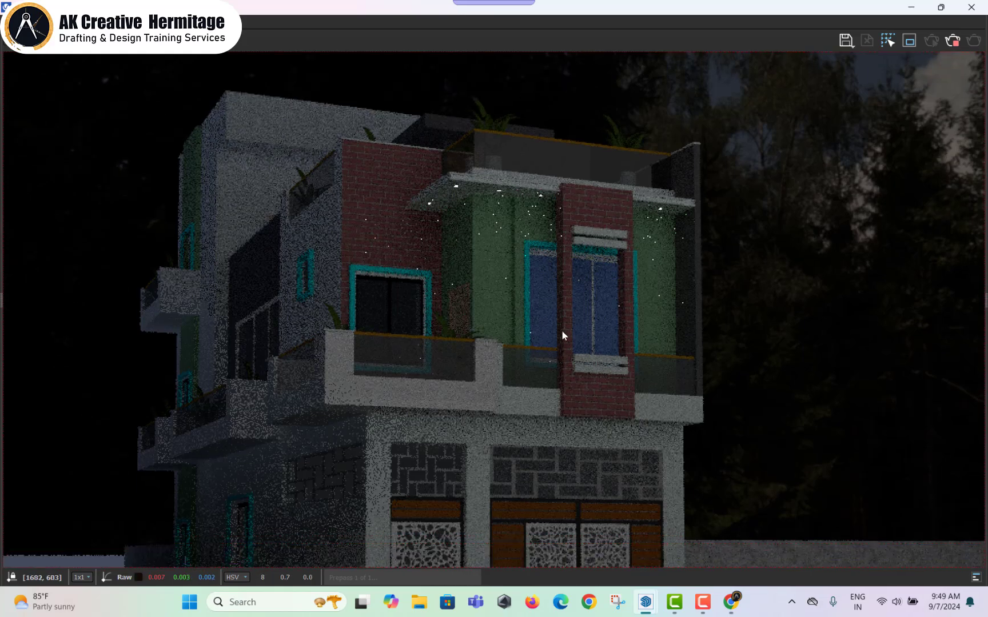
scroll(609, 317, down, 3)
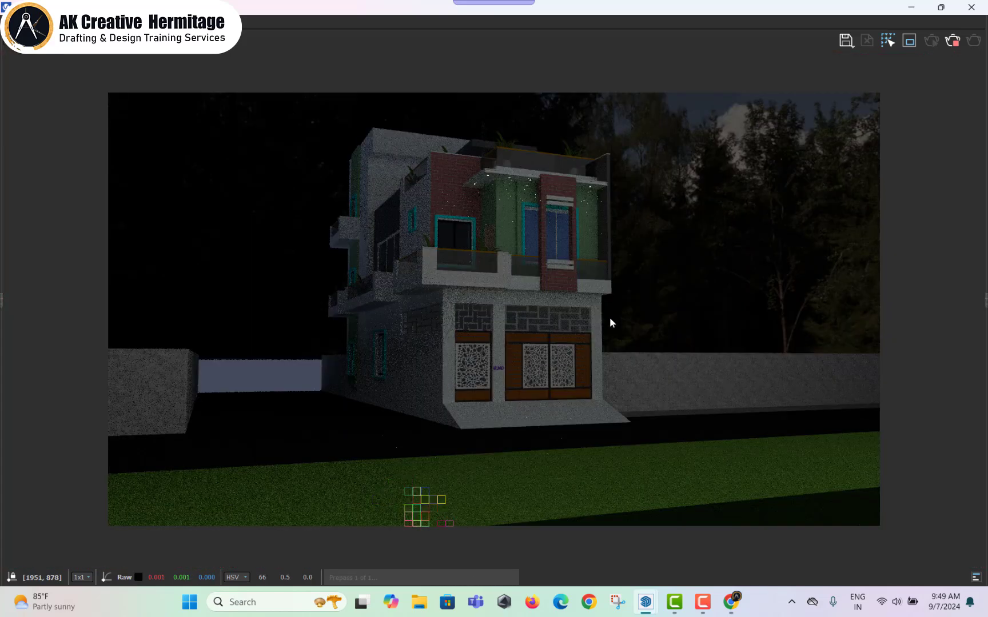
click(970, 6)
click(147, 161)
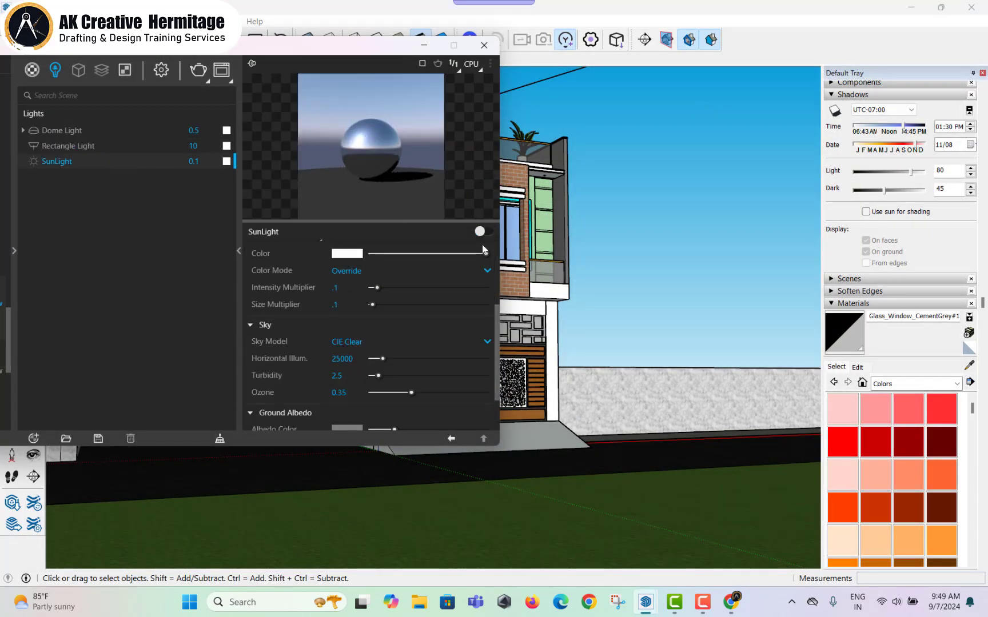
- Set the dome light intensity to 20 and render the house again
click(194, 130)
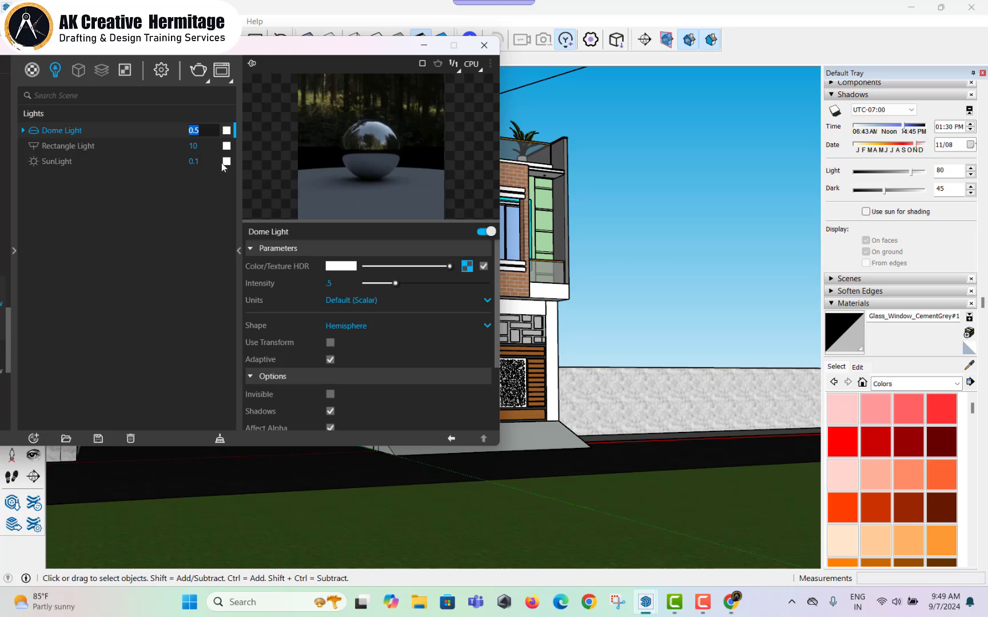
text(20)
key(Return)
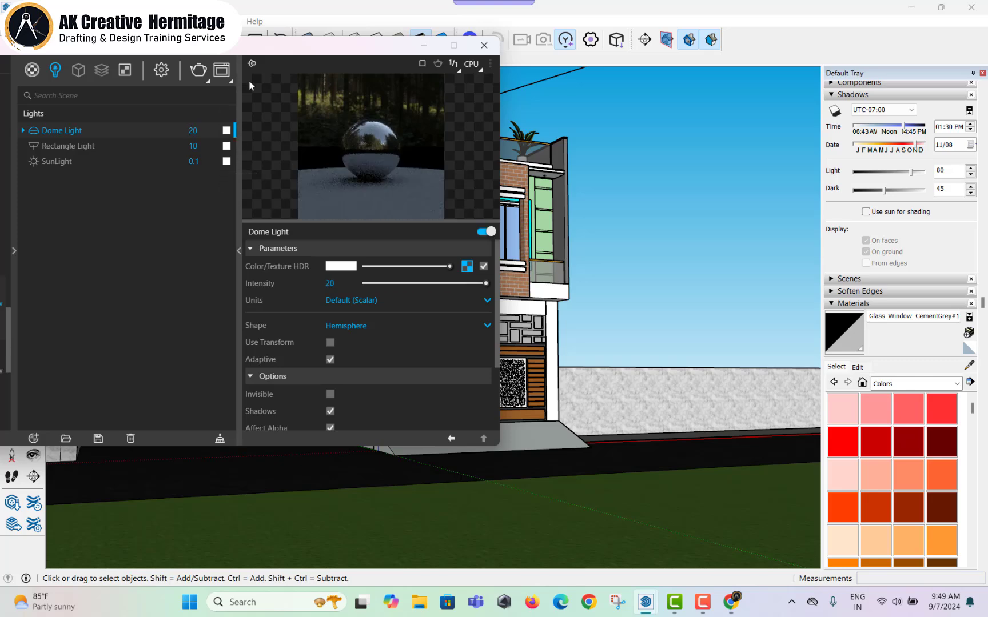
click(194, 73)
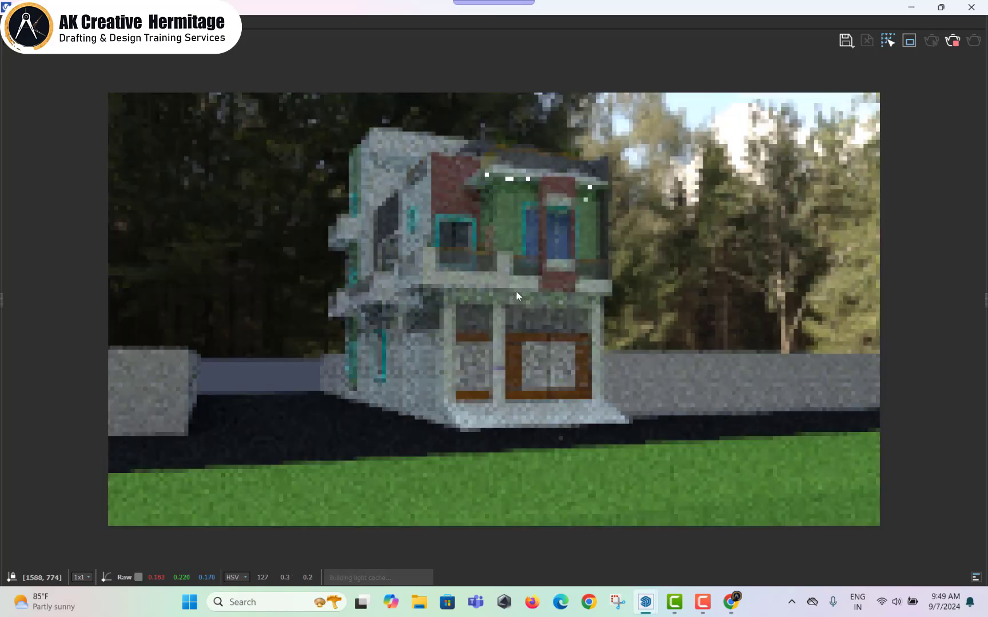
- Zoom in and out to inspect the brightly lit house against the forest
scroll(511, 315, up, 2)
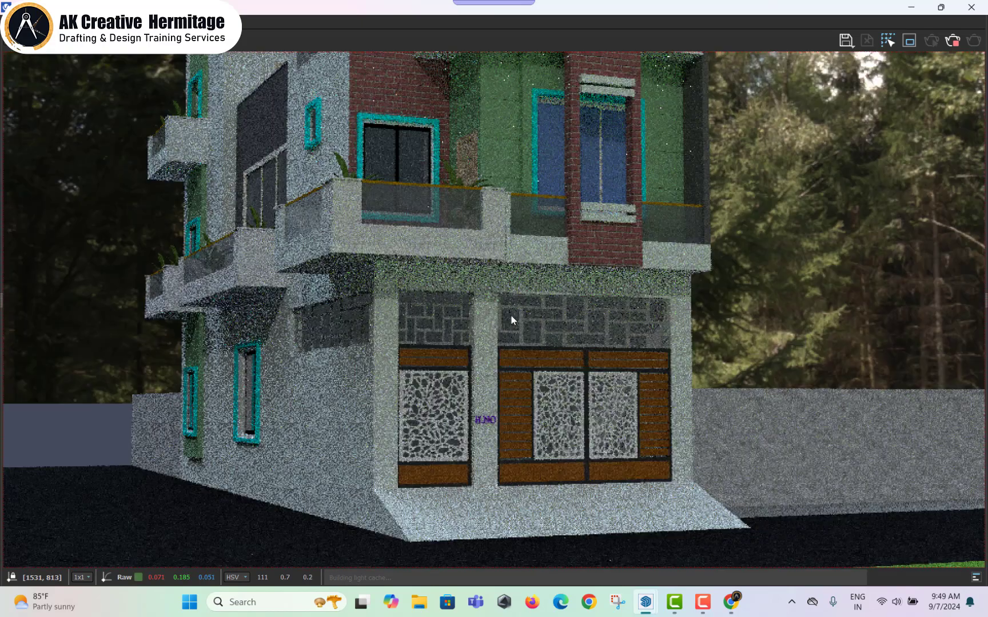
scroll(562, 391, up, 1)
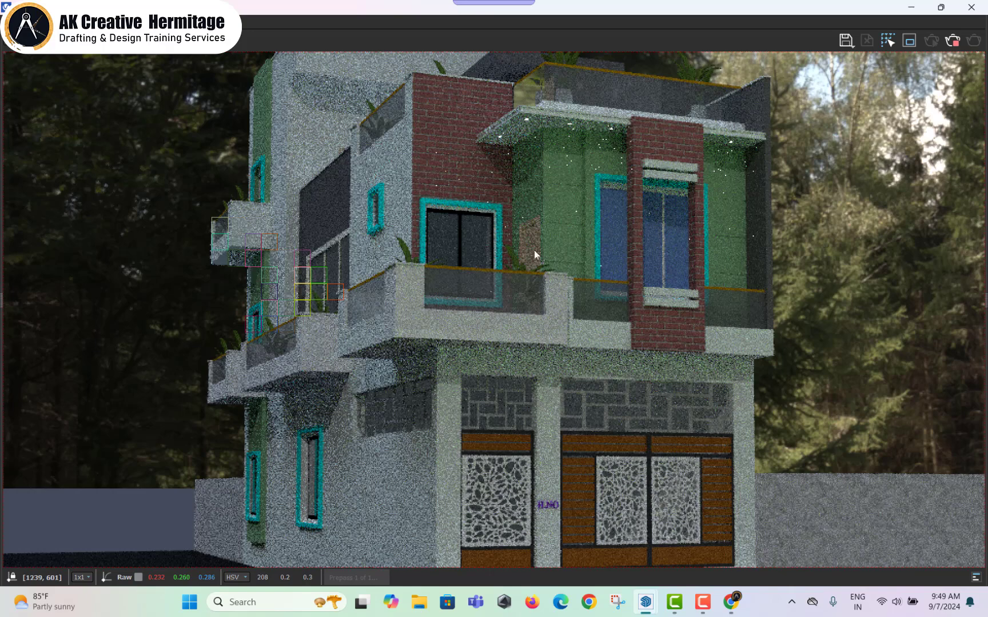
scroll(533, 250, down, 3)
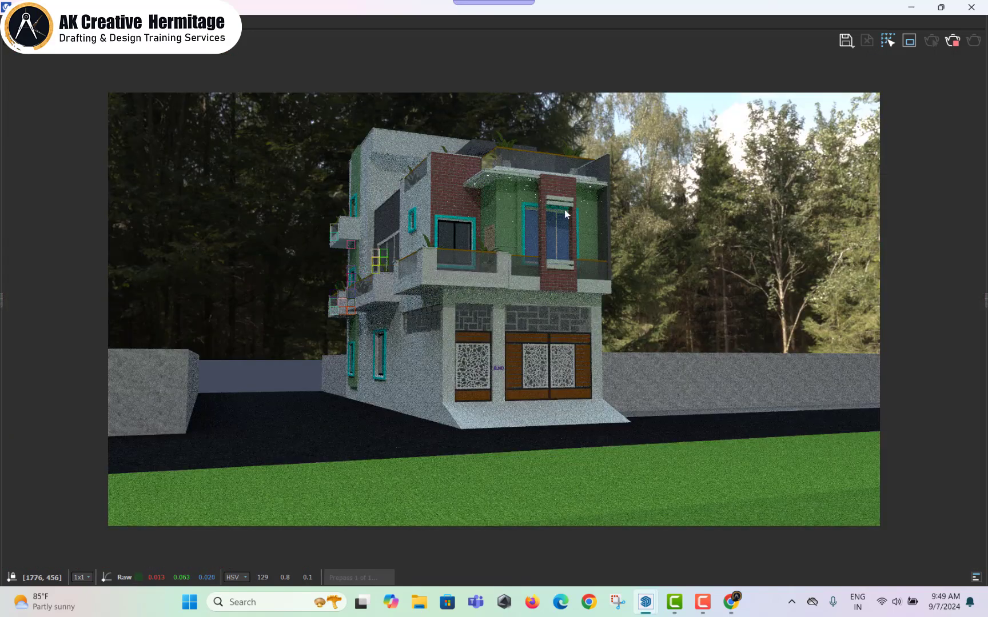
scroll(572, 223, up, 2)
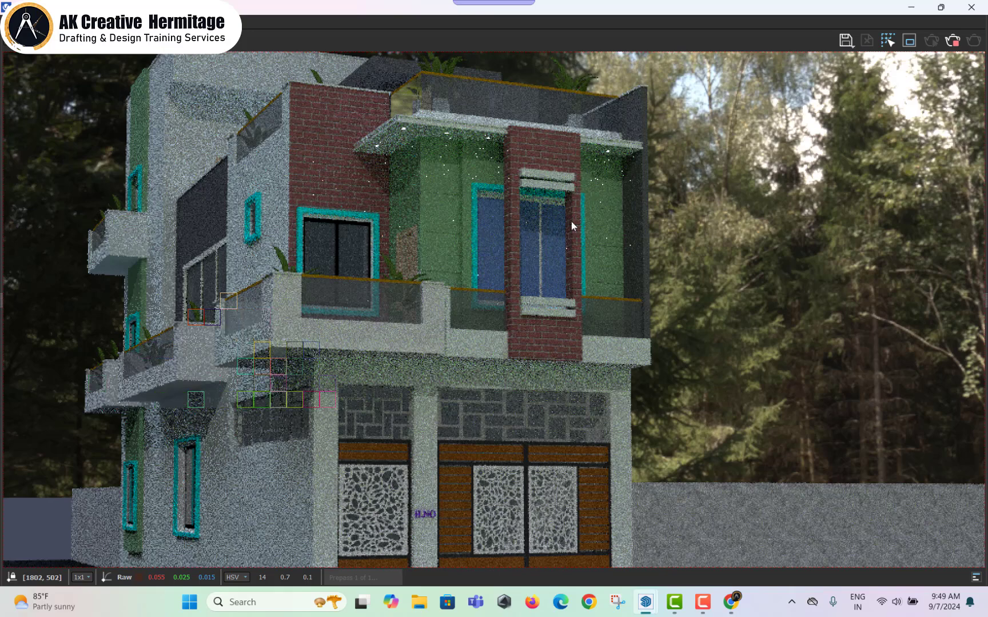
scroll(582, 268, down, 3)
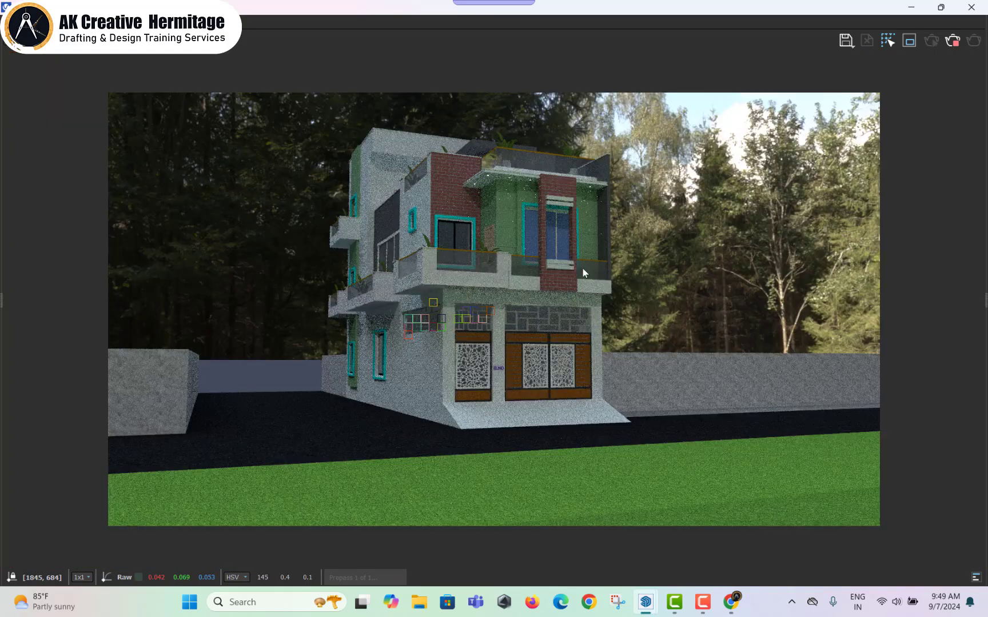
scroll(583, 267, up, 3)
scroll(584, 262, down, 2)
scroll(598, 336, up, 2)
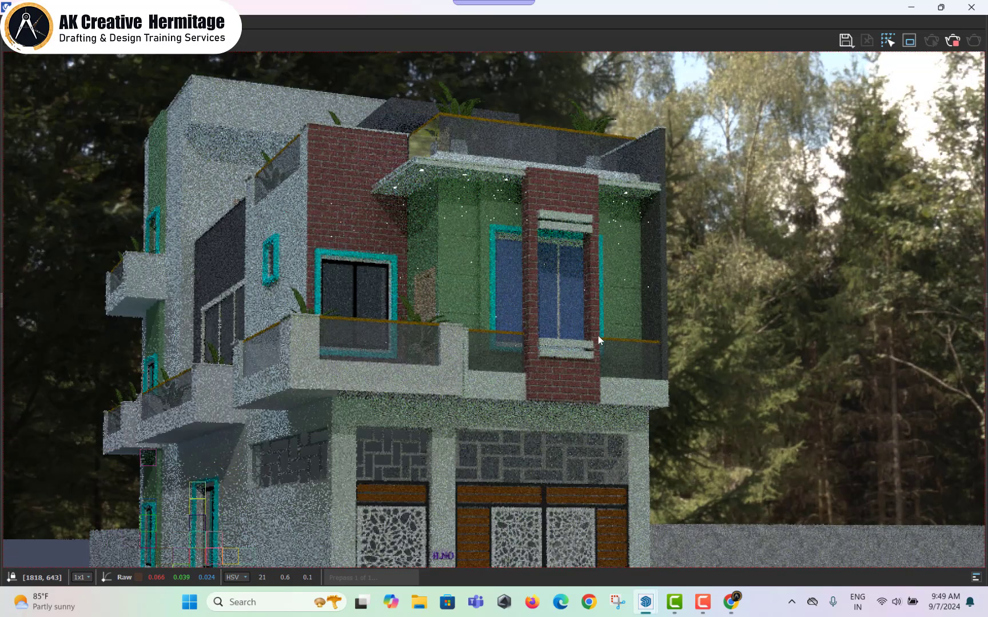
scroll(598, 335, down, 2)
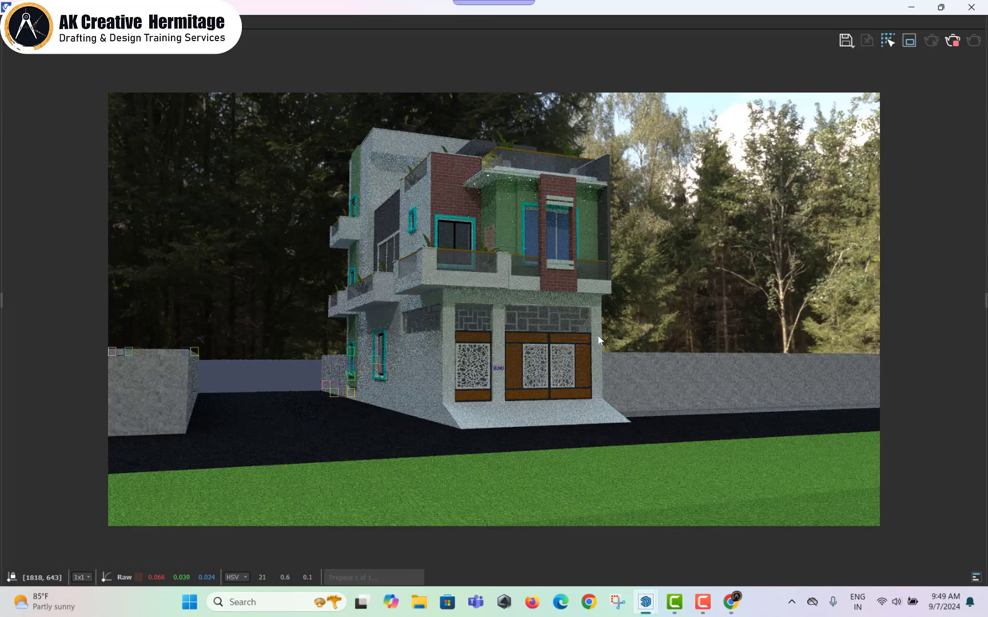